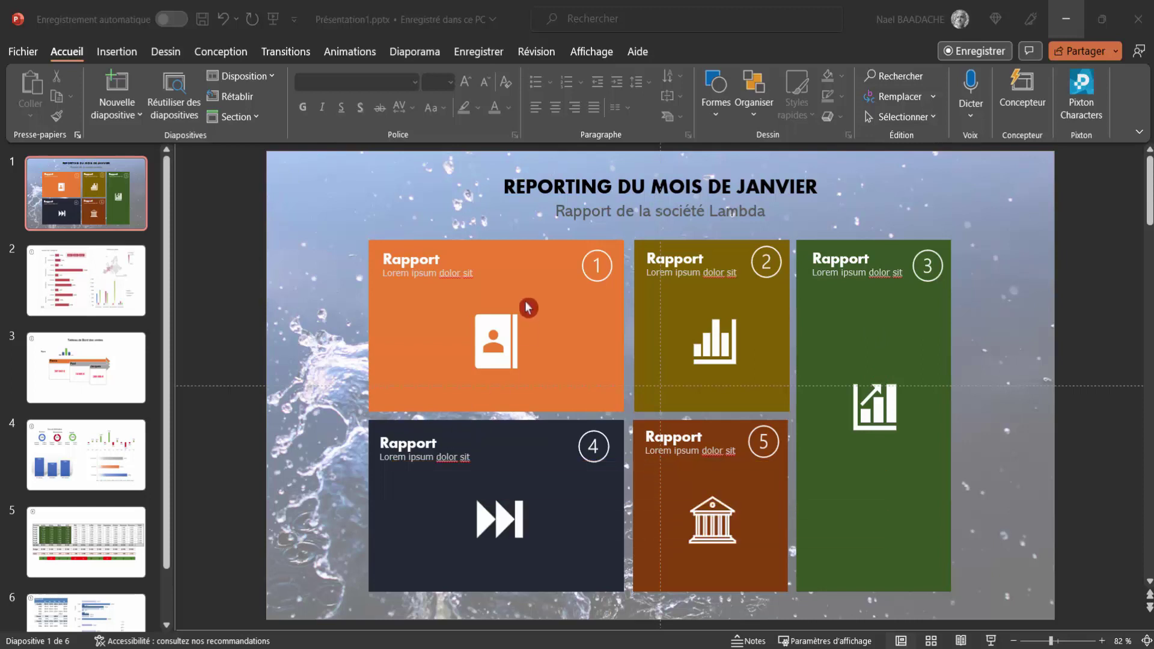
- Run the title slide as a slideshow, zooming into and back out of reports 1, 2, 3 and 5
click(992, 642)
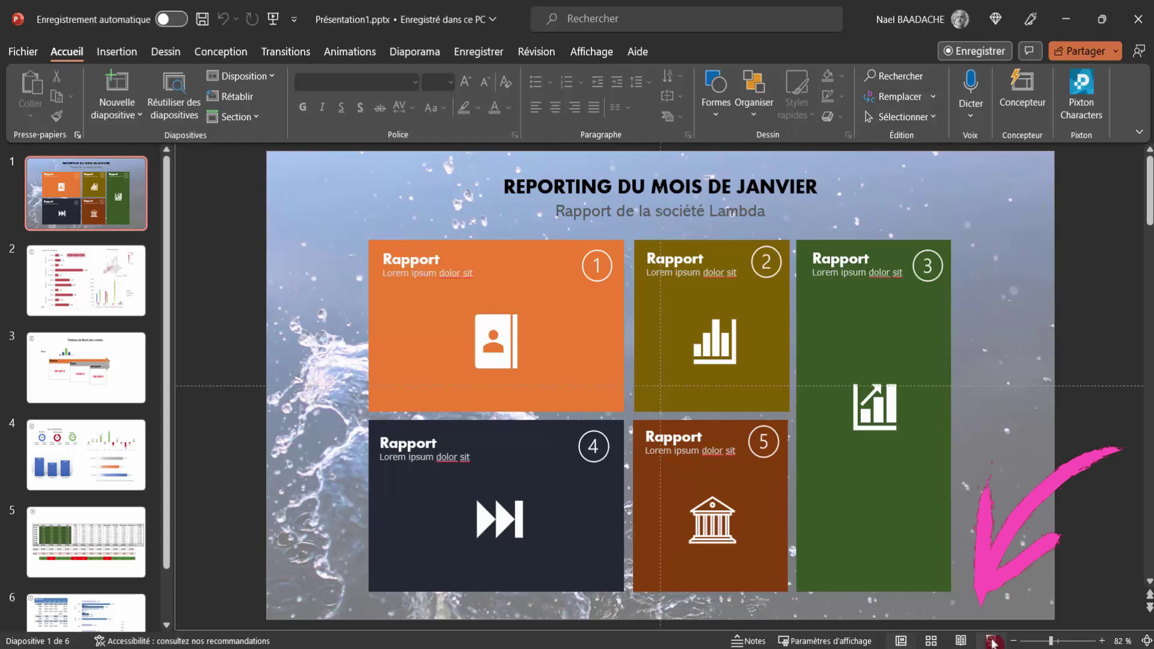
click(992, 642)
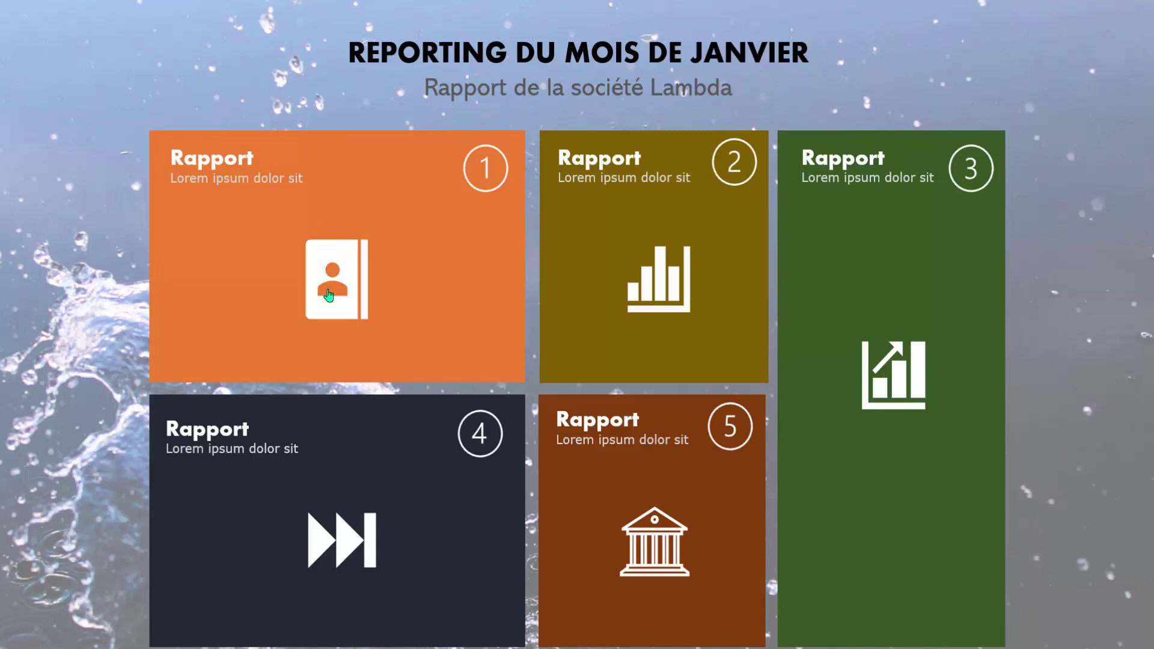
click(340, 288)
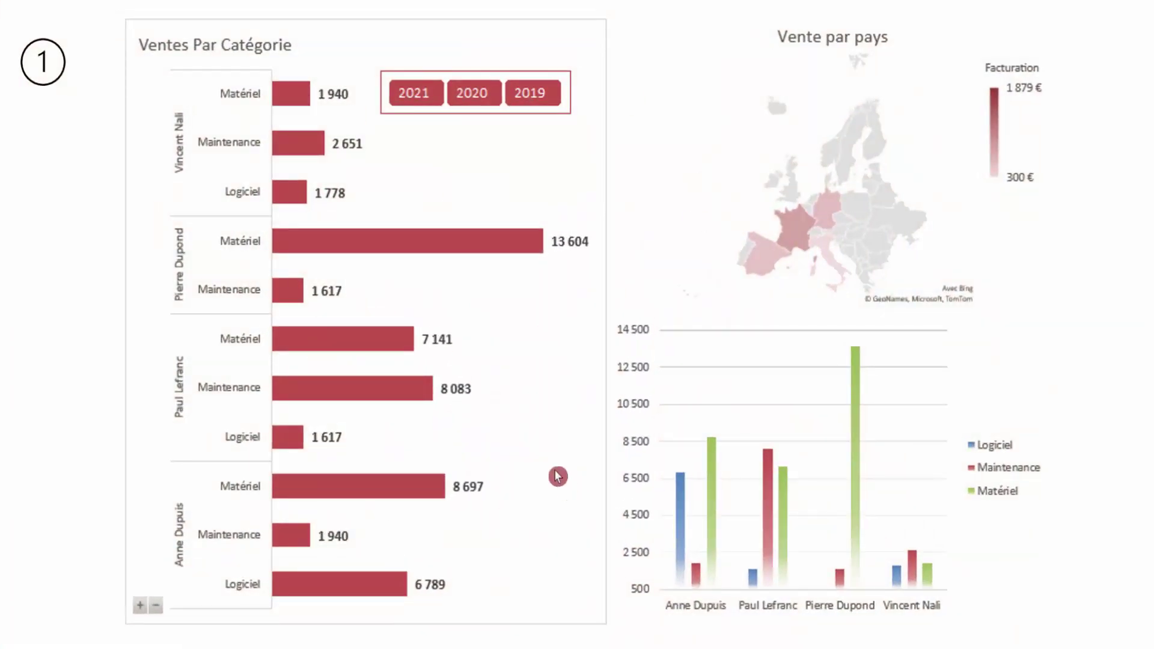
click(515, 423)
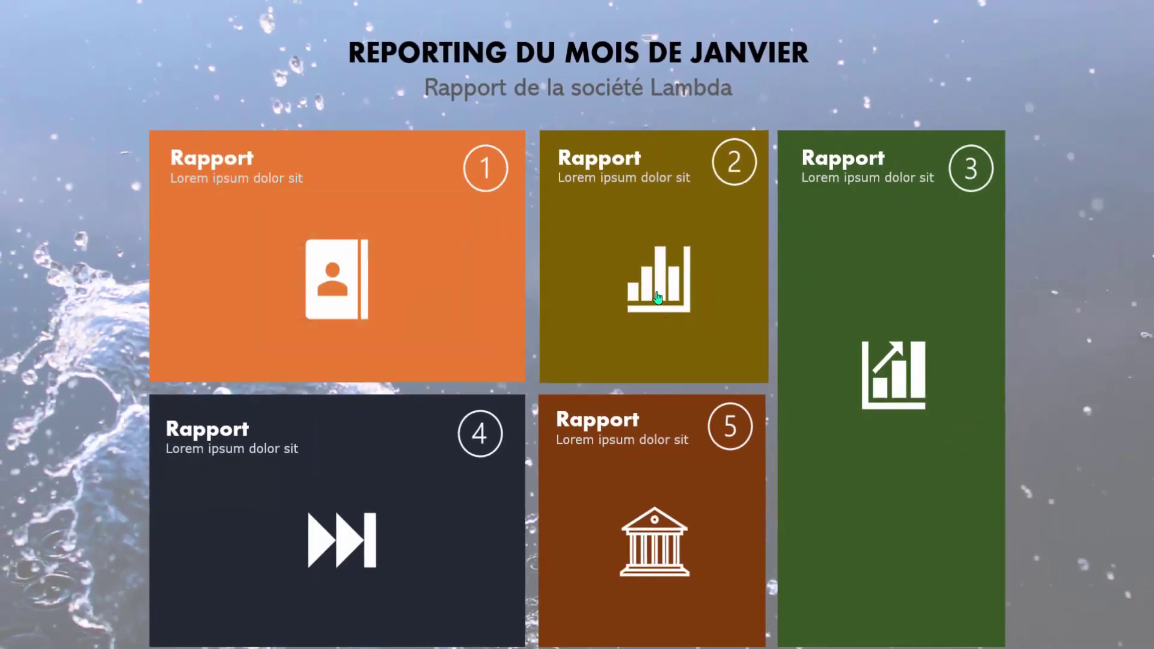
click(657, 299)
click(659, 297)
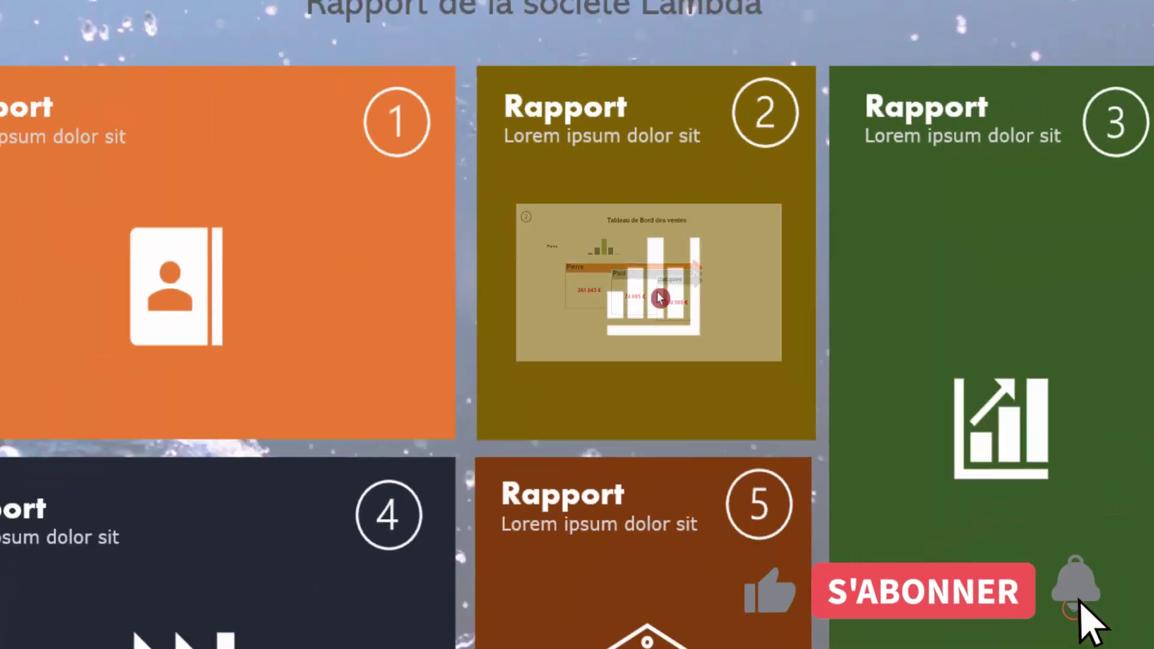
click(932, 417)
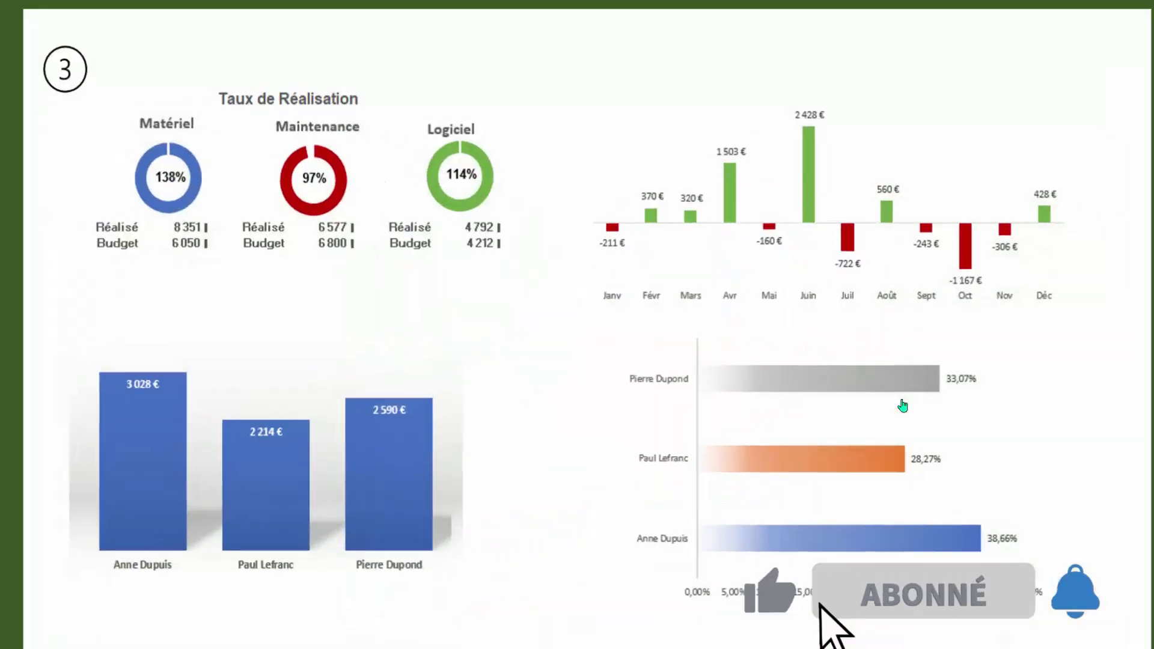
click(903, 406)
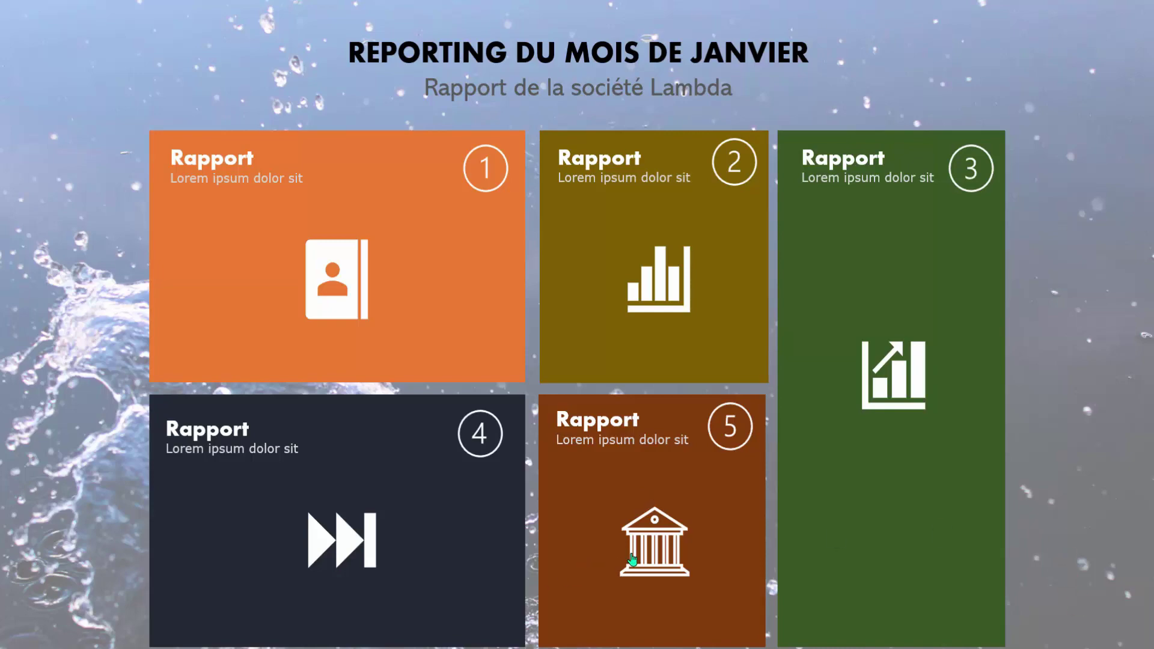
click(632, 559)
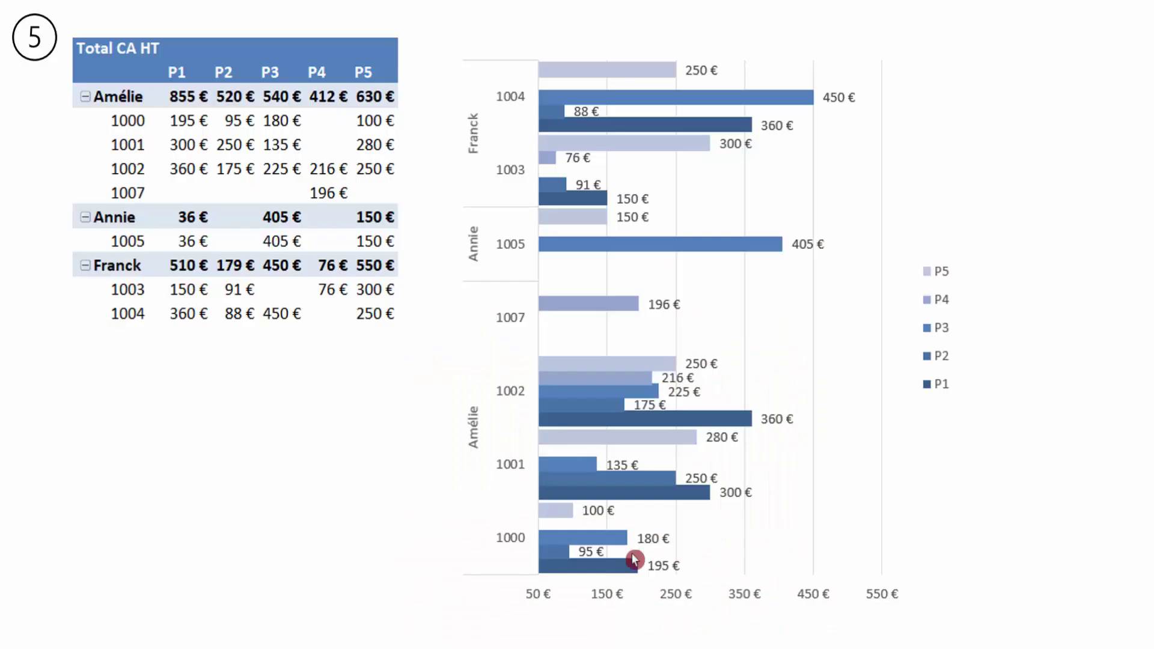
click(632, 559)
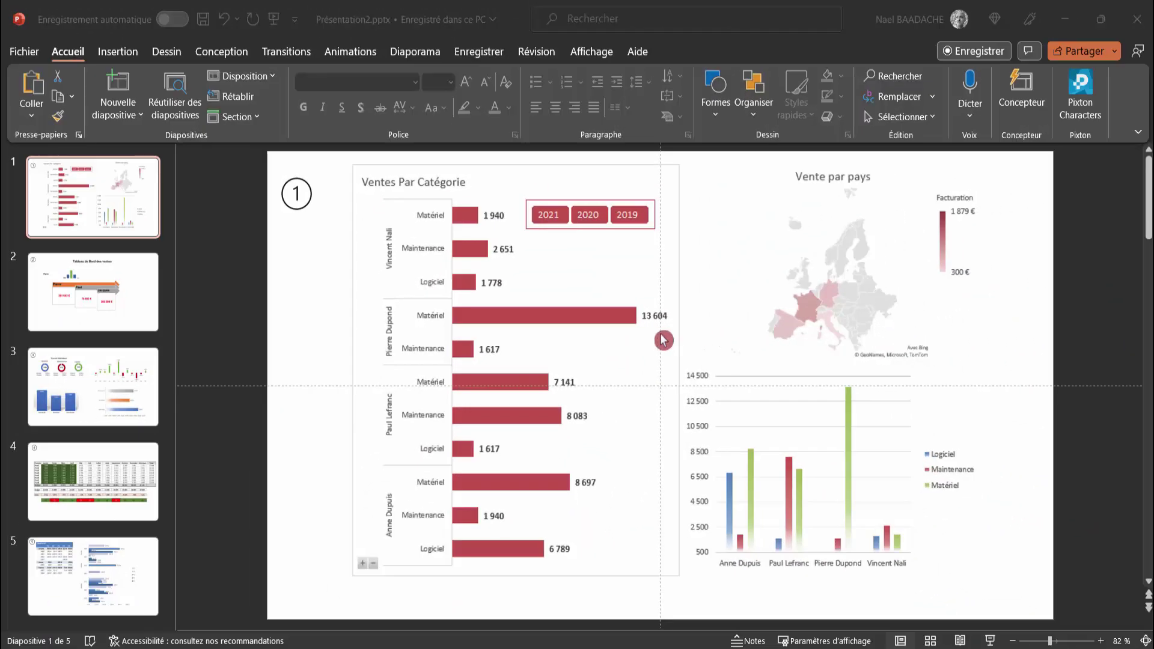
- Page through Présentation2's slides 2 to 5, then briefly maximize and minimize Présentation1 to compare
click(97, 317)
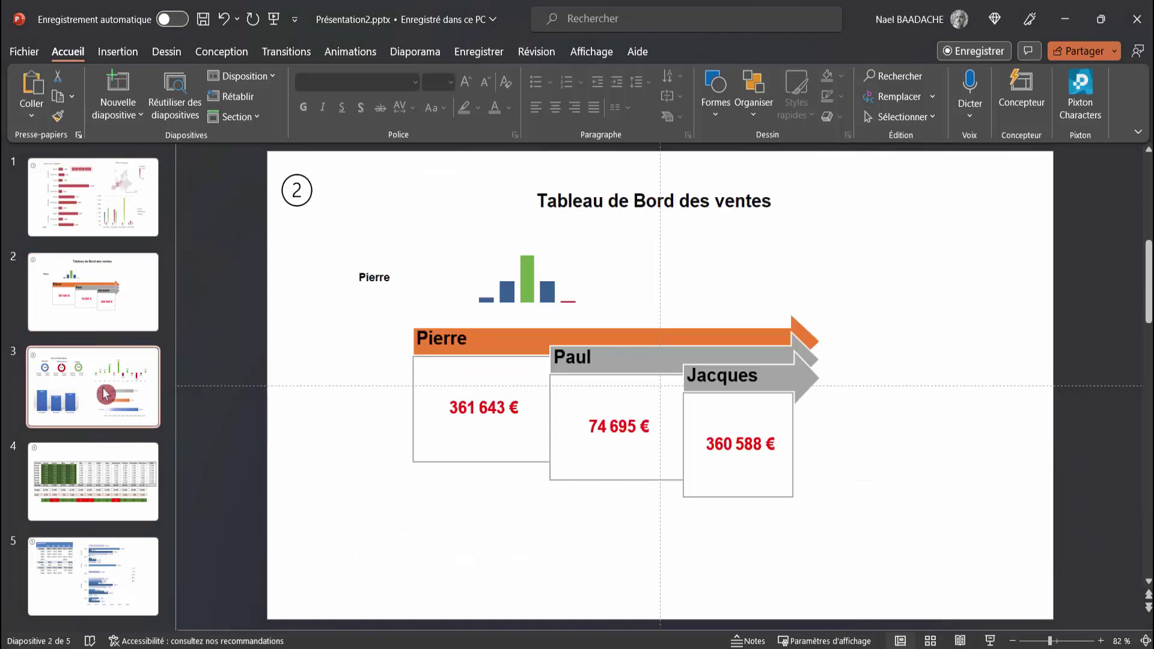
click(93, 481)
click(94, 575)
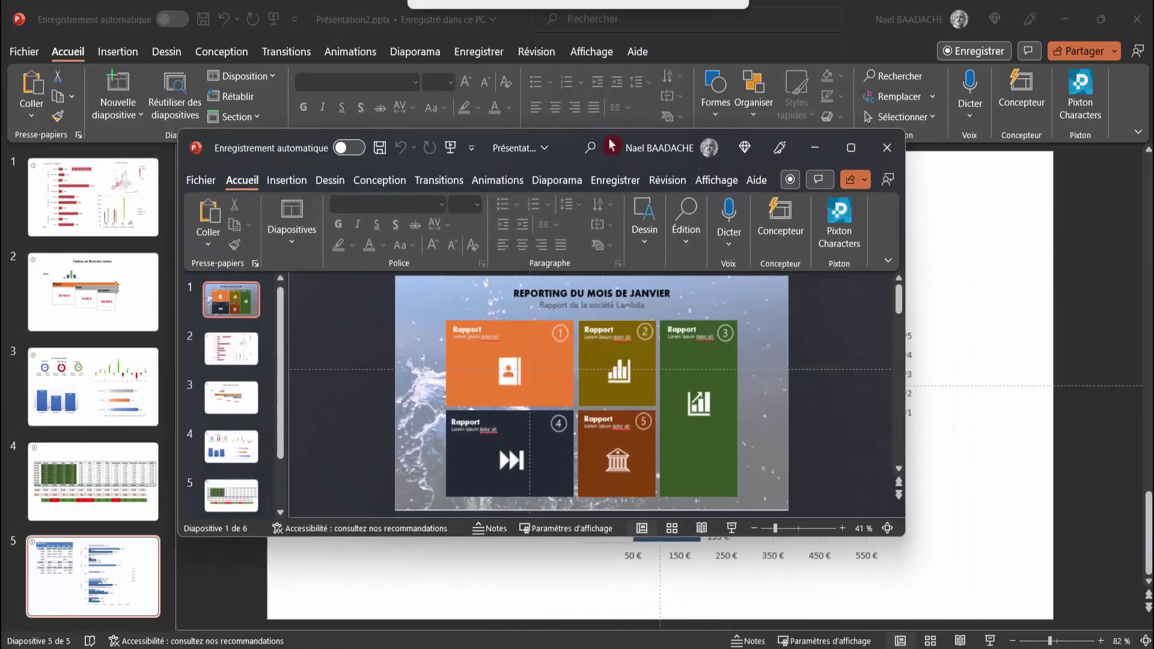
key(super+Up)
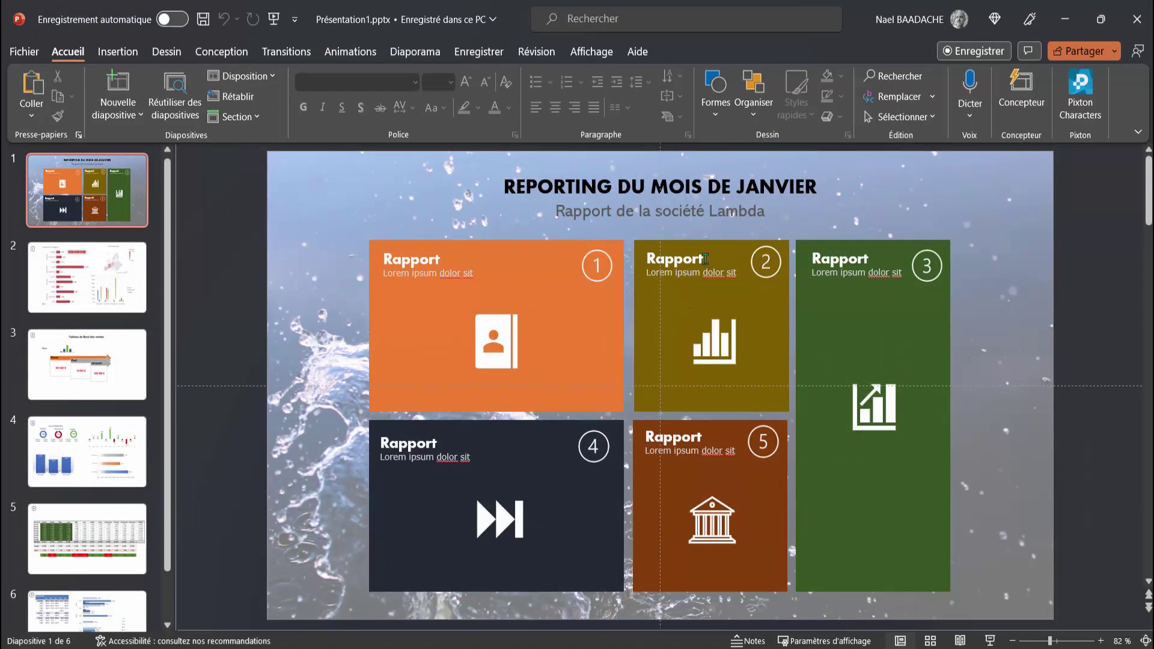
key(super+Down)
key(super+Down)
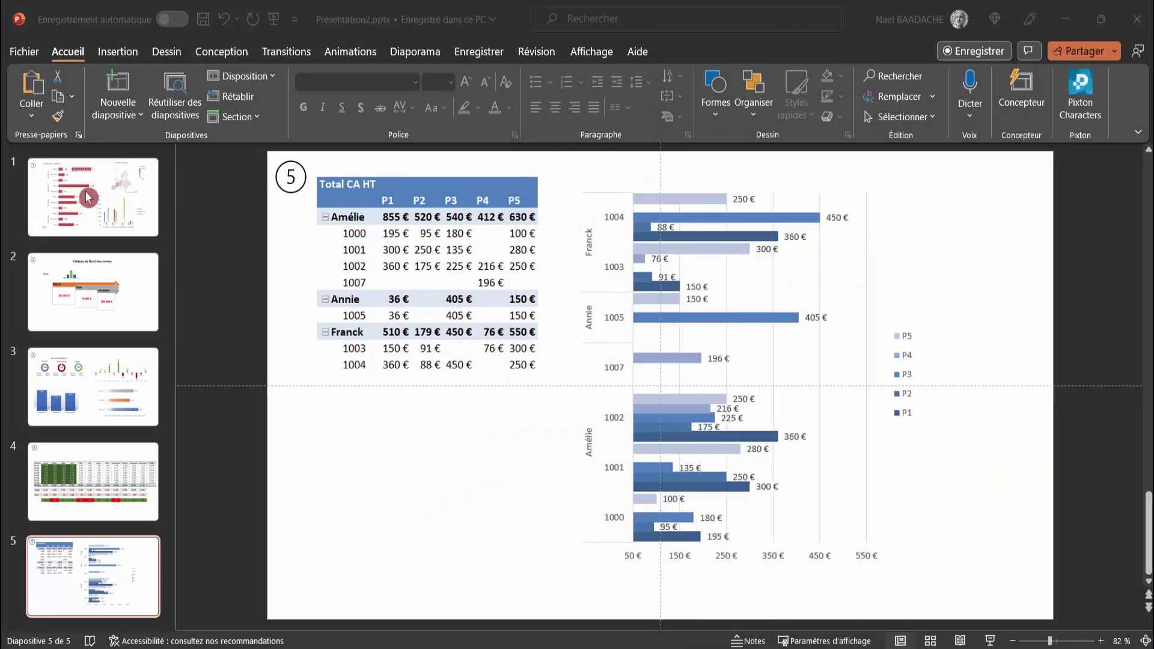
- Insert a Vide (blank) slide and move it to position 1 in Présentation2
click(124, 117)
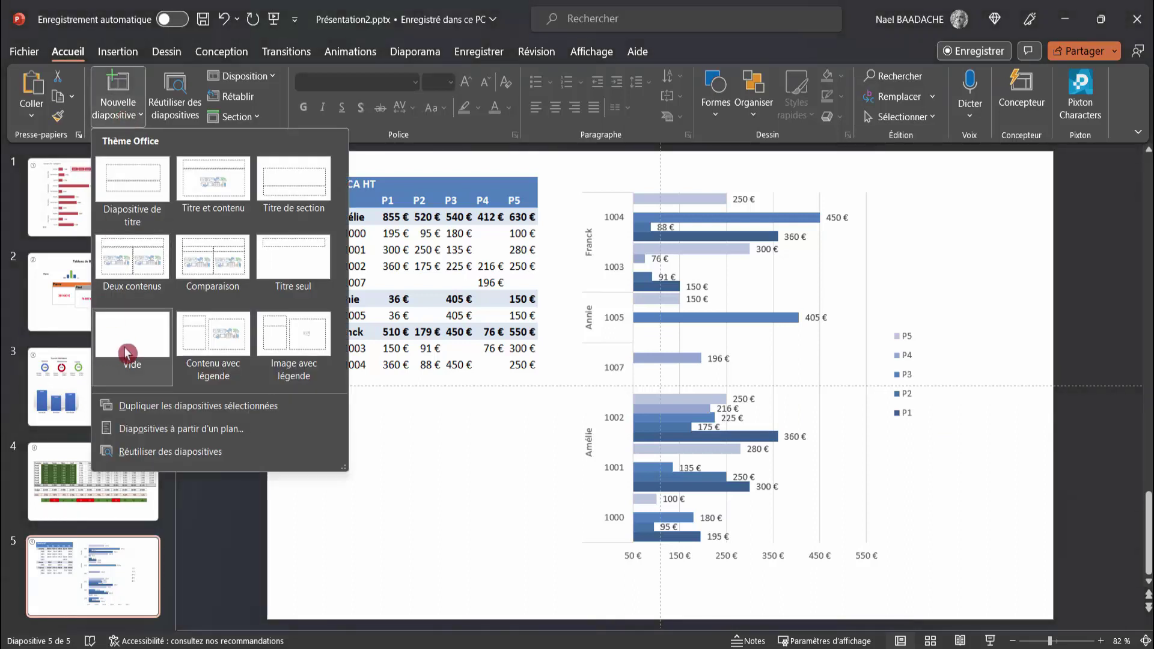
click(124, 335)
drag(90, 566, 95, 171)
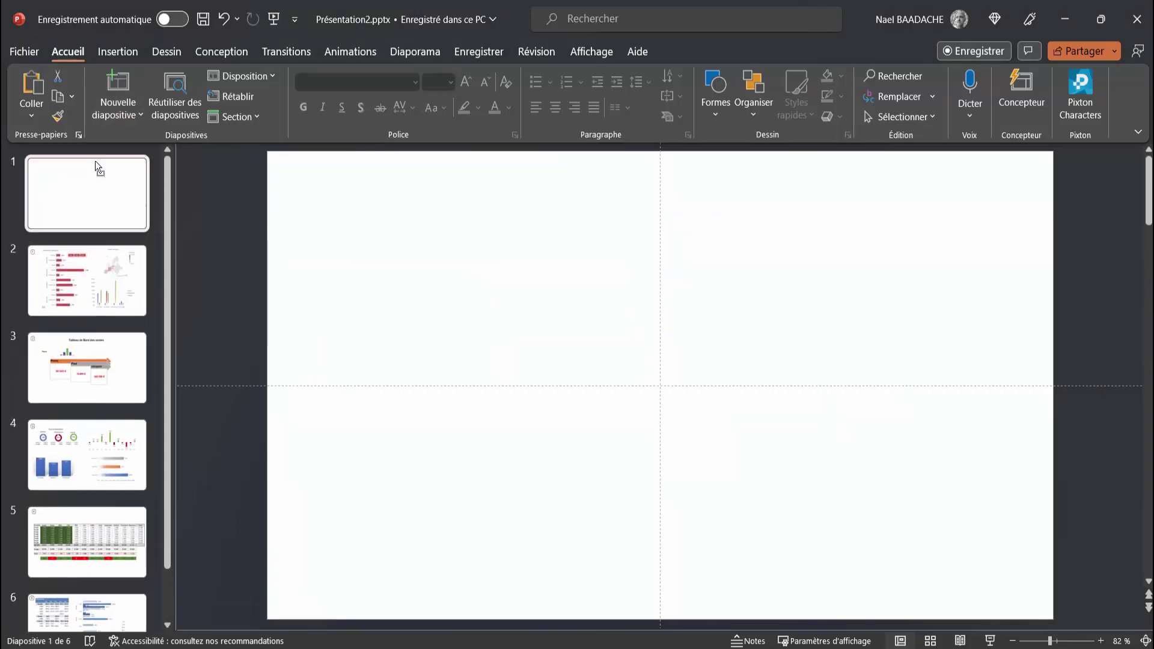
click(578, 293)
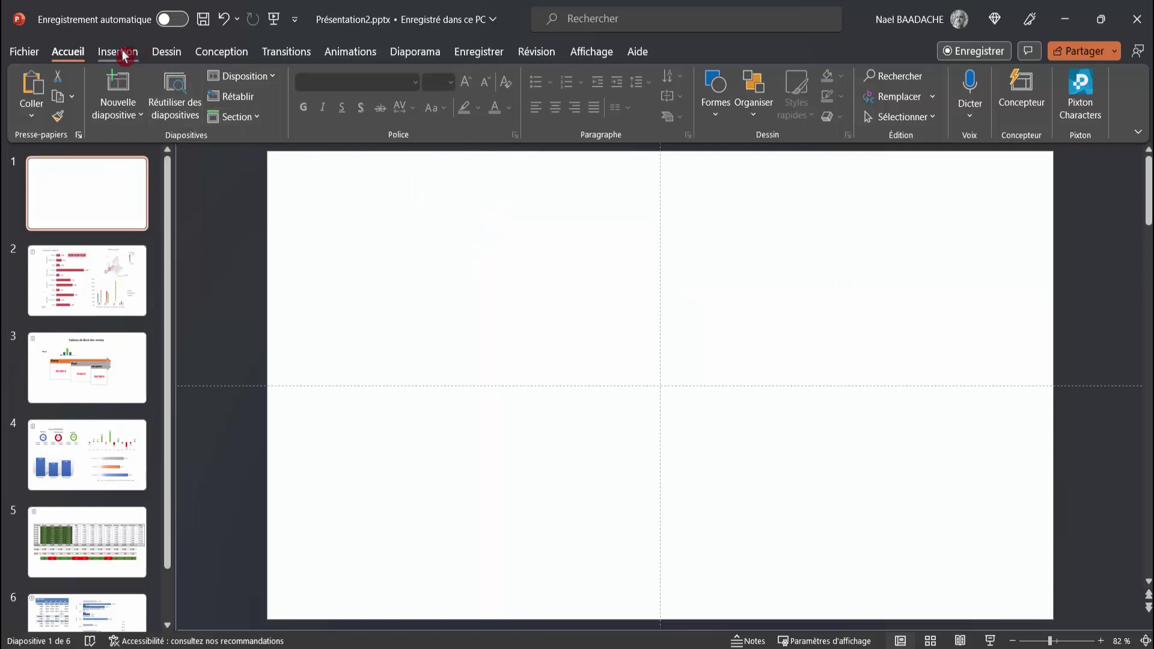
right_click(445, 205)
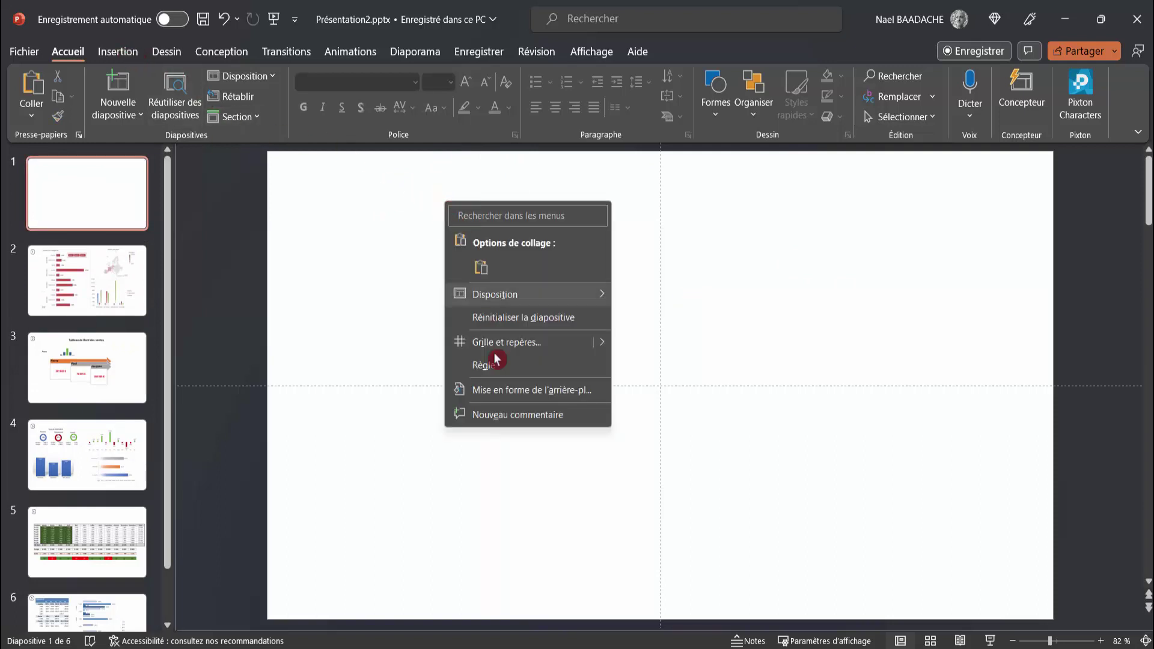
- Fill the slide background with the pink-sky mountain photo from the online 'Arrière-plan' images
click(514, 390)
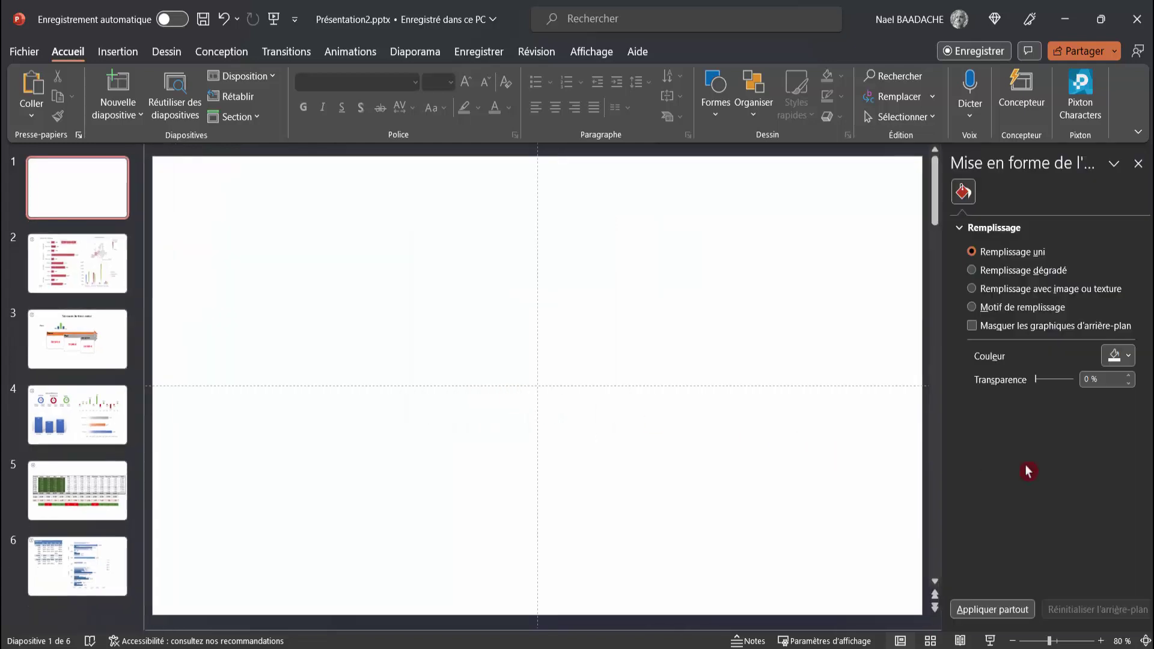
click(972, 289)
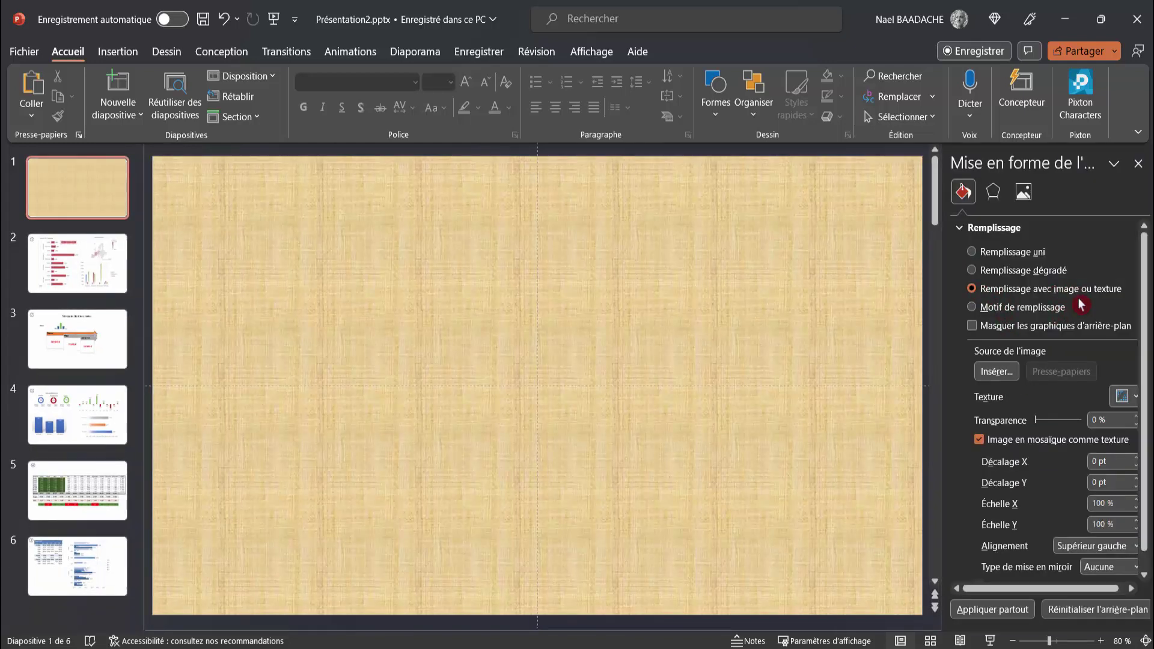
click(1001, 375)
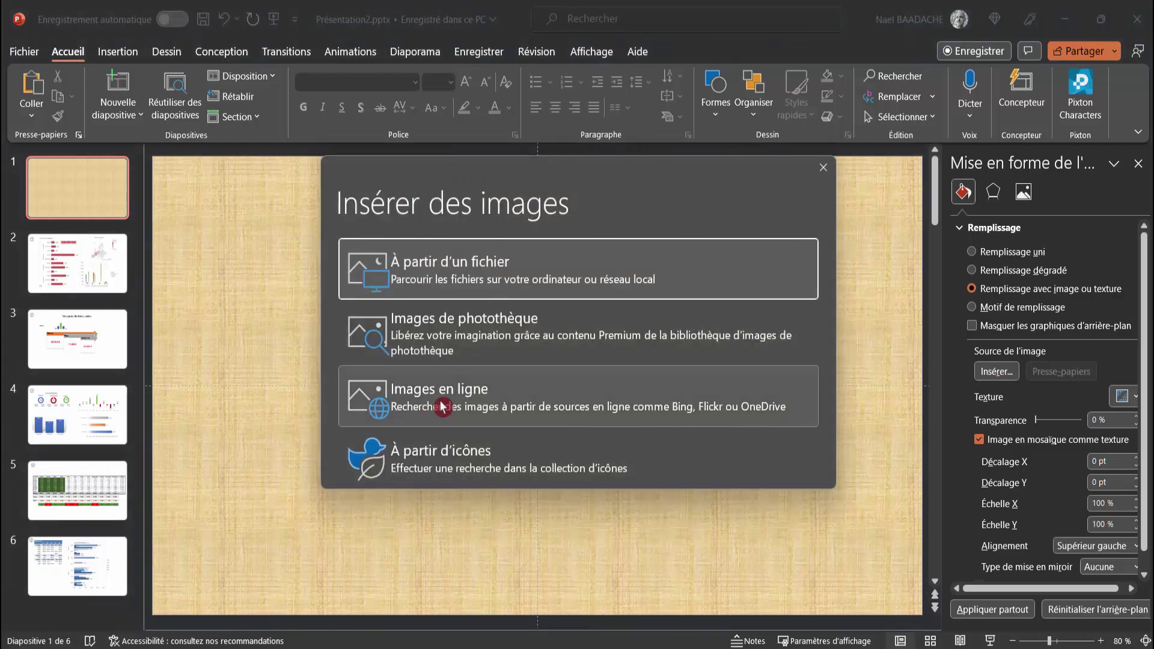
click(442, 407)
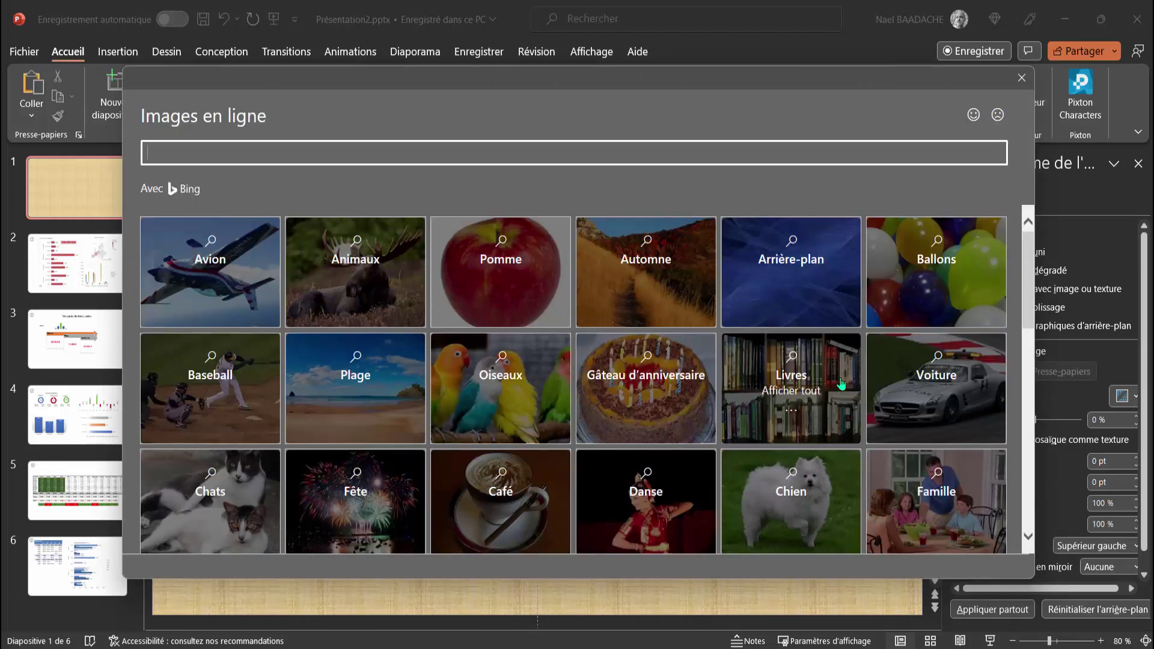
click(792, 274)
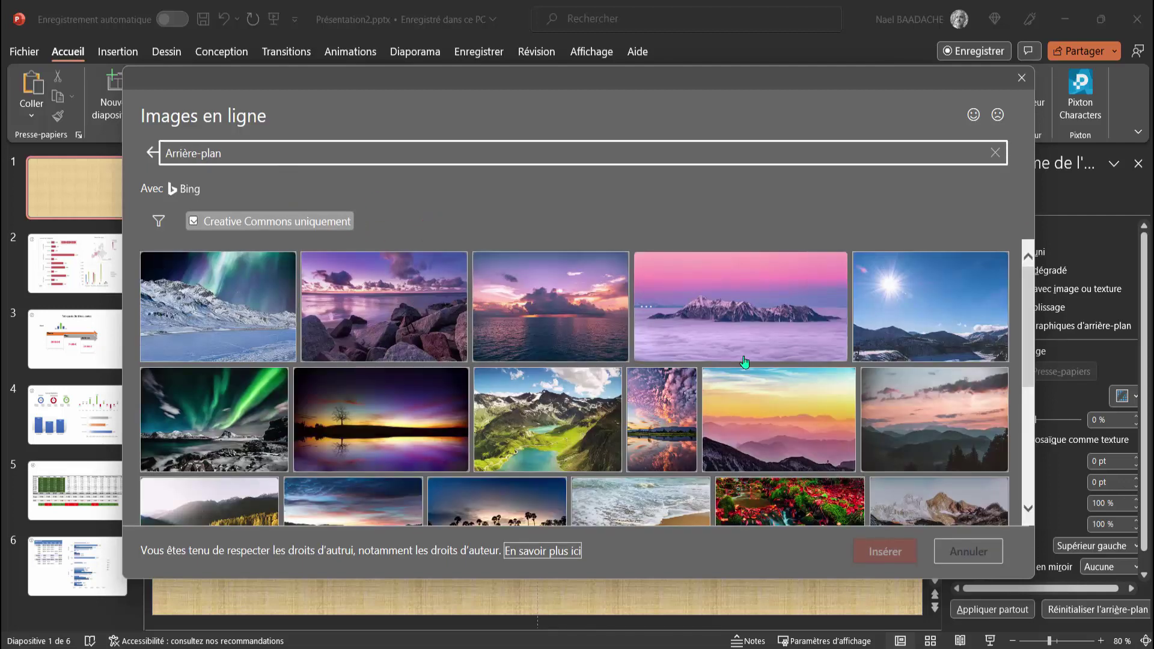
scroll(776, 337, down, 1)
click(927, 357)
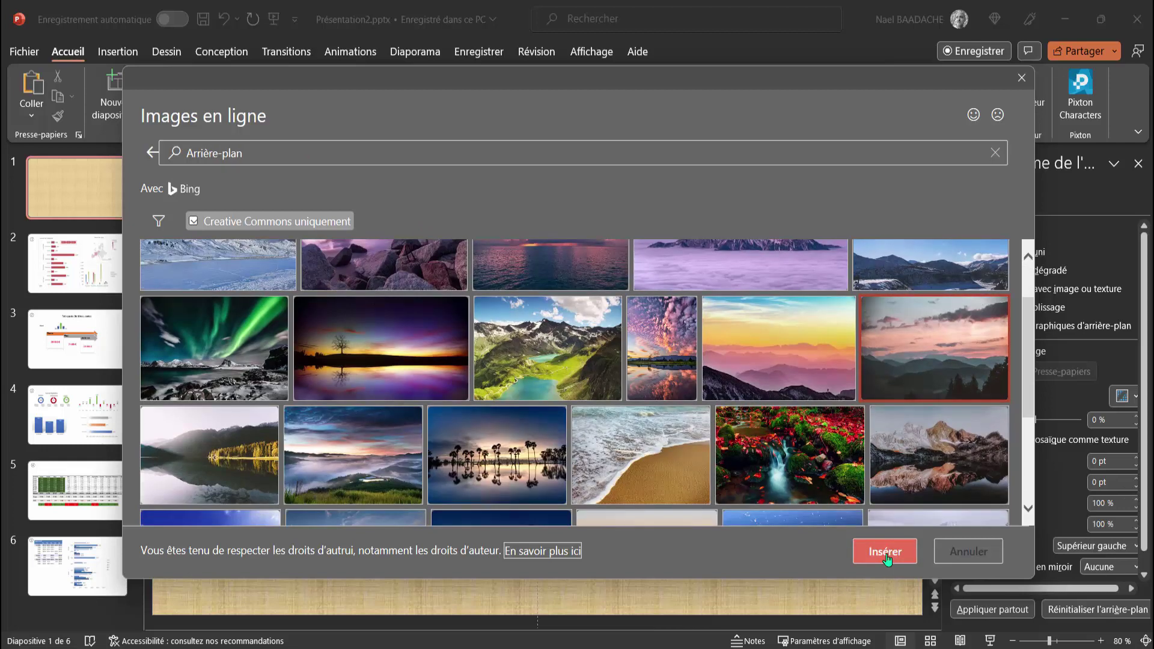
click(885, 552)
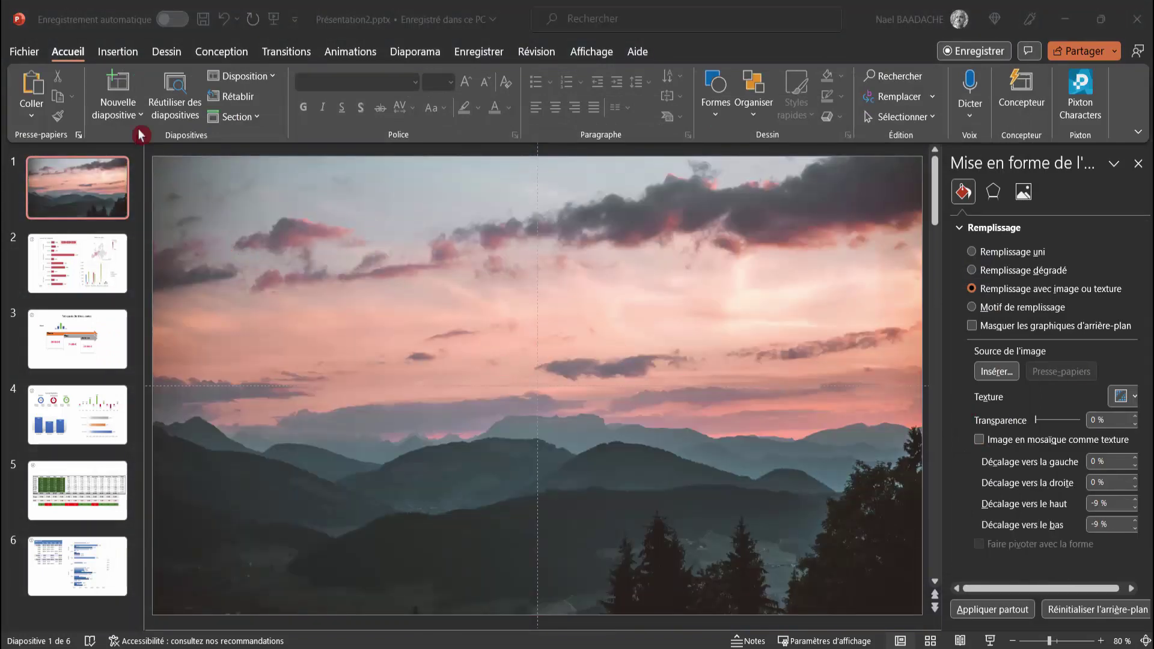
- Draw a blue rectangle and copy it into a 2×2 grid, plus a fifth tile beside the top row
click(118, 53)
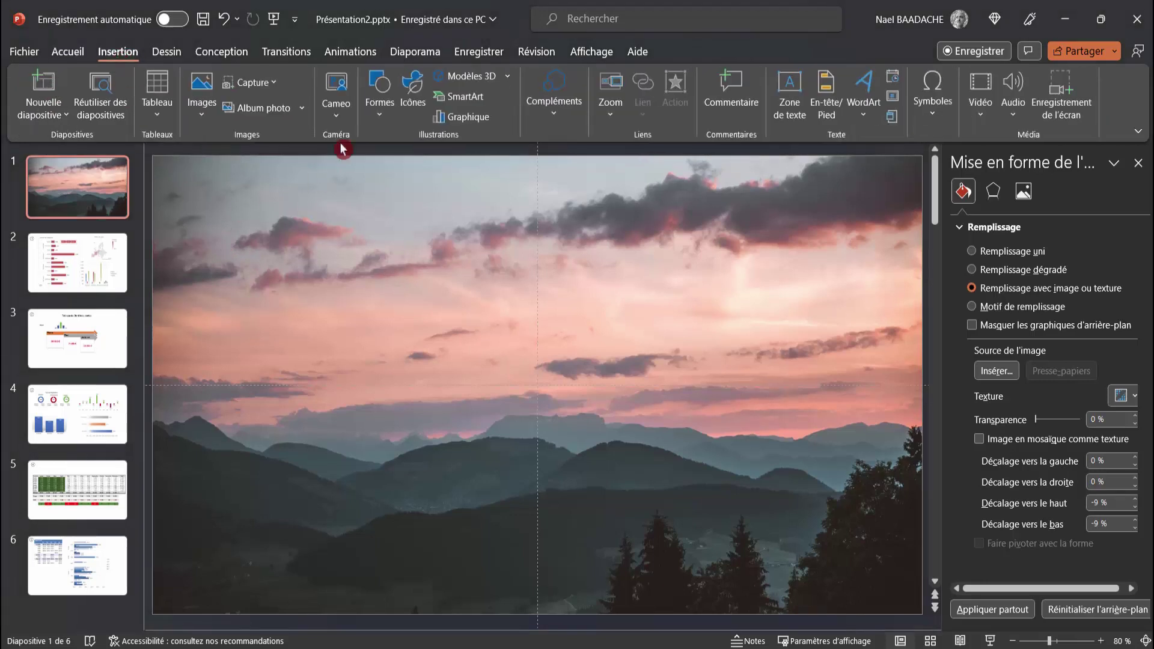
click(378, 118)
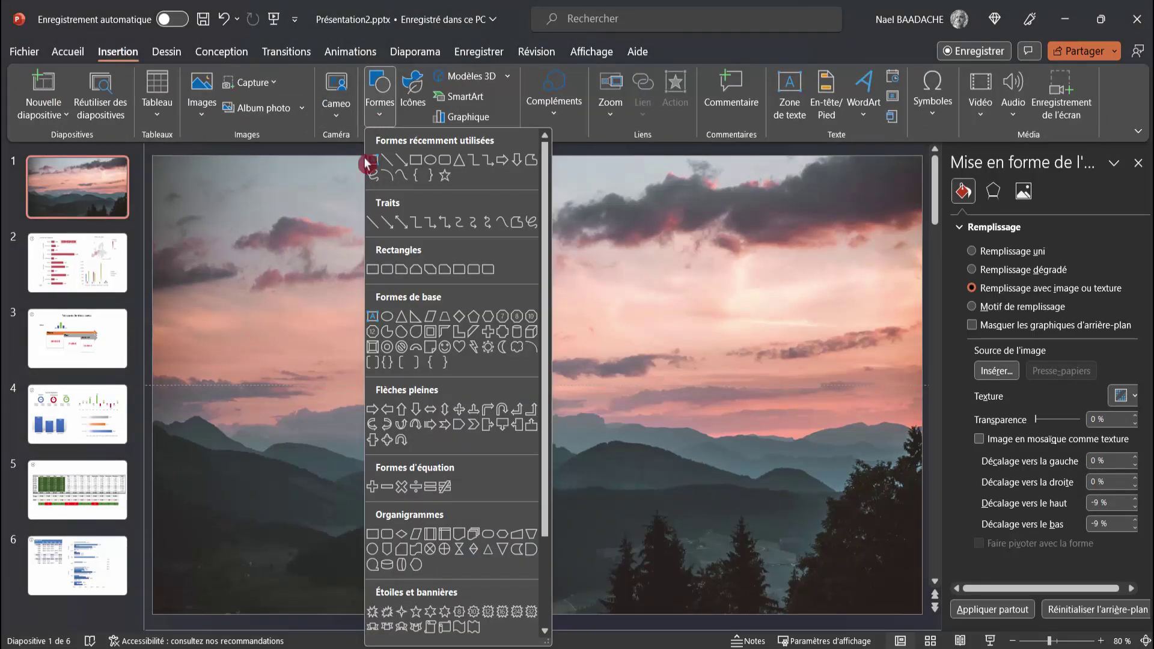
click(416, 160)
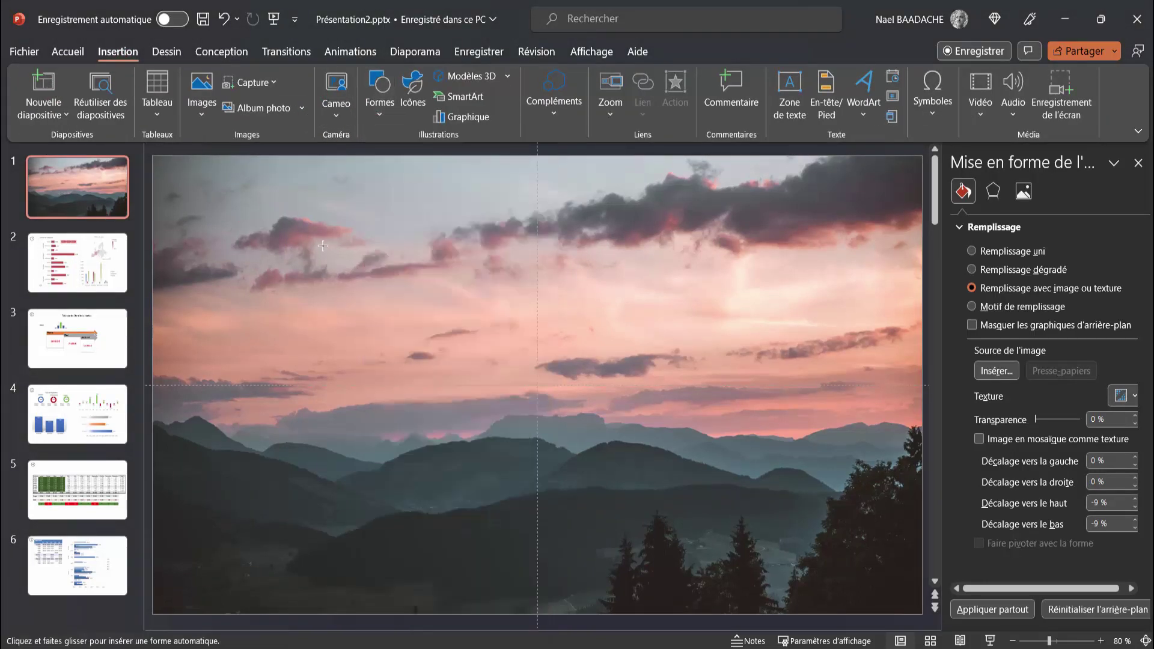
drag(319, 247, 520, 398)
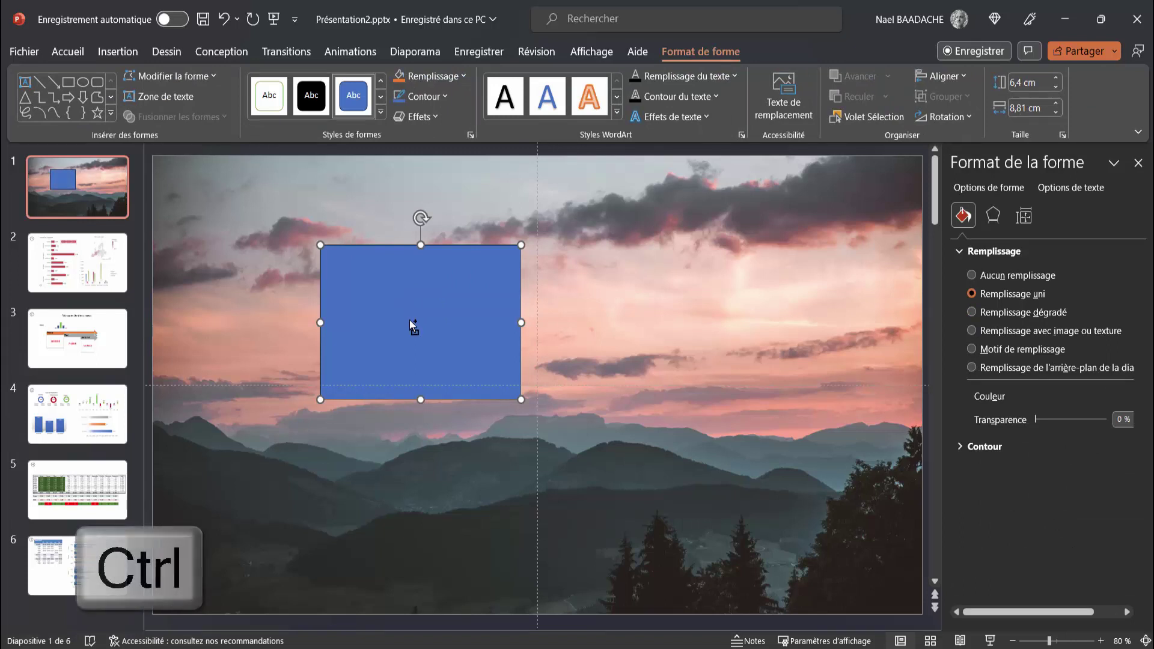
mouse_move(423, 355)
mouse_down()
mouse_move(647, 352)
mouse_move(661, 514)
mouse_move(436, 507)
mouse_up()
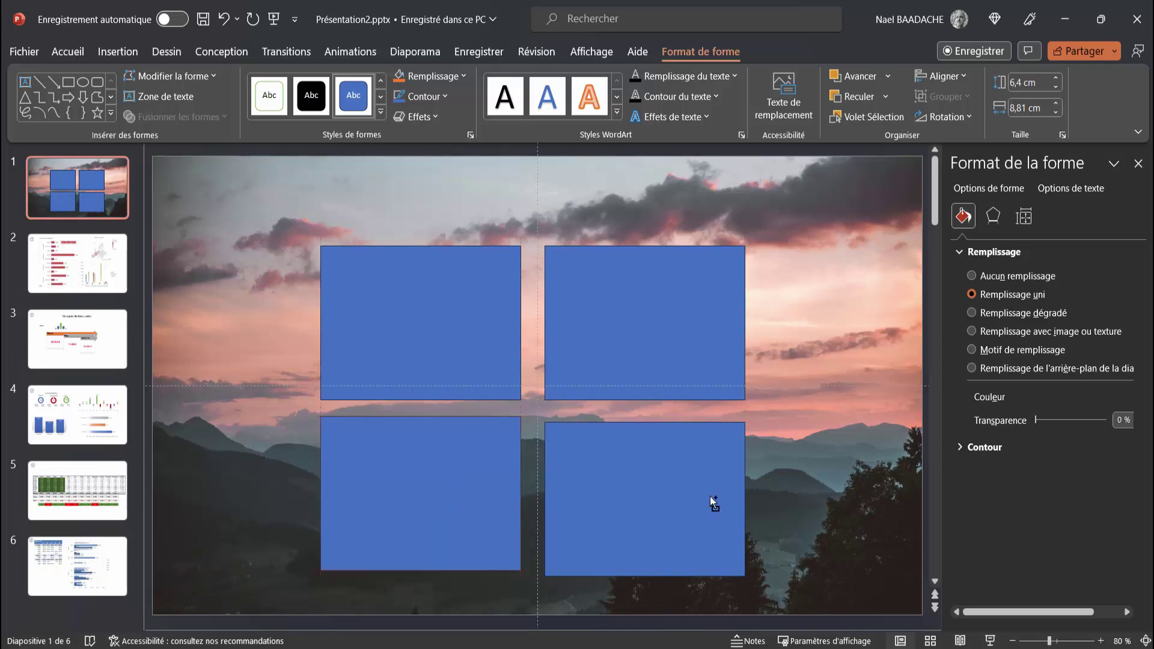
drag(709, 496, 870, 311)
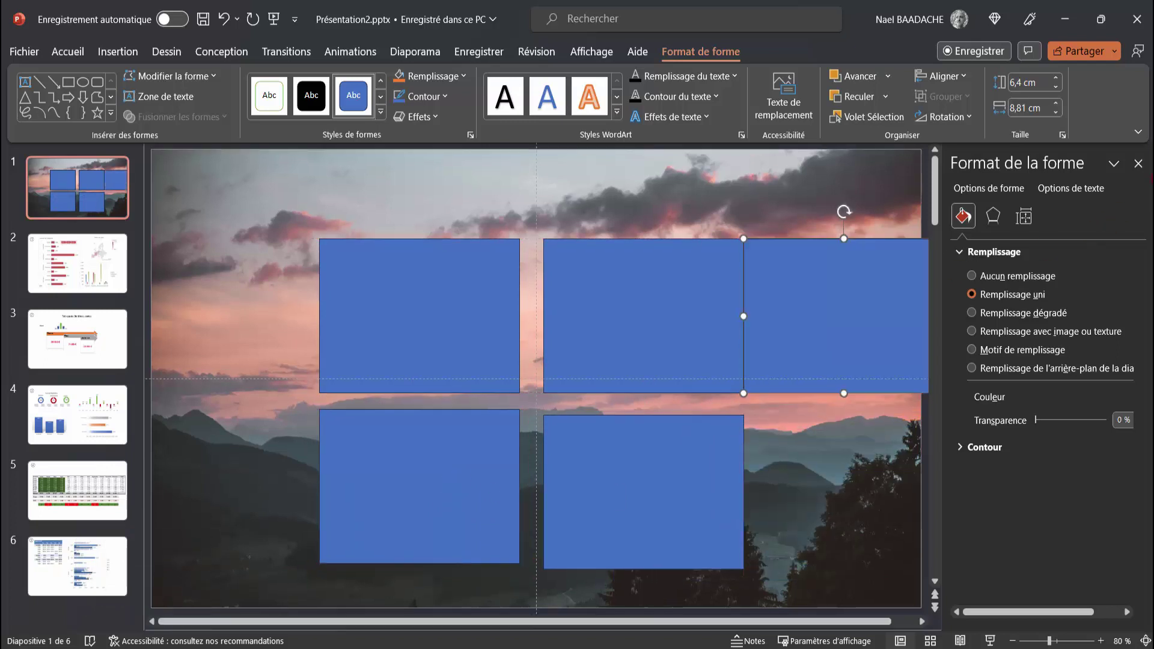
- Narrow the top and bottom middle tiles to 6,41 cm wide
click(1138, 167)
click(800, 325)
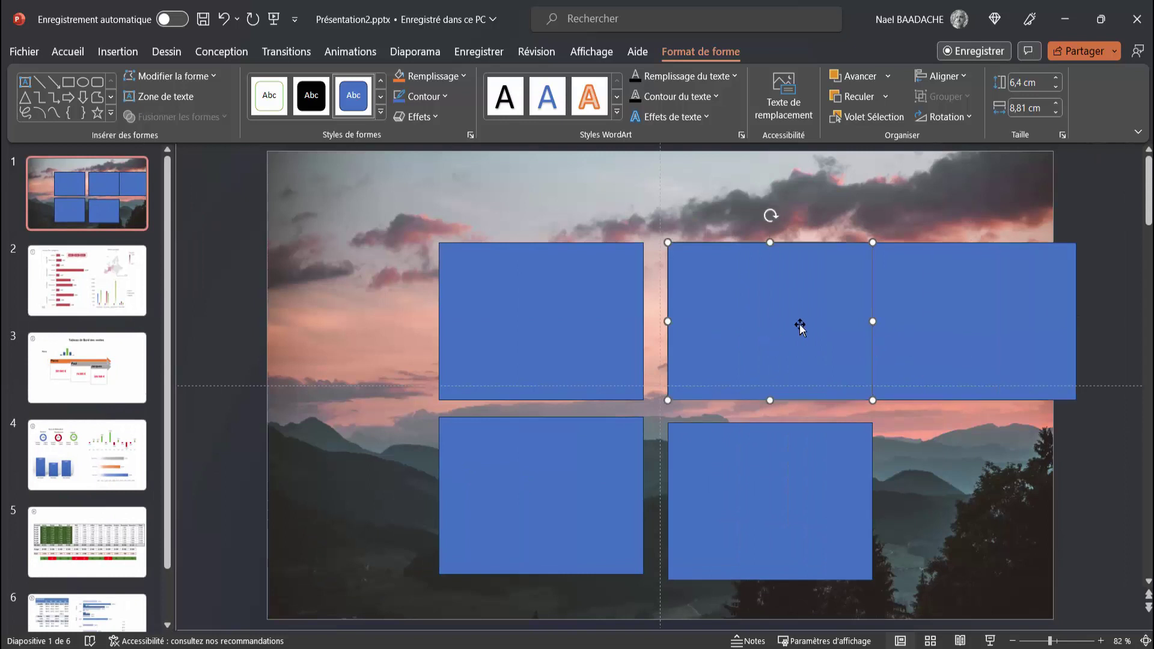
drag(872, 321, 746, 319)
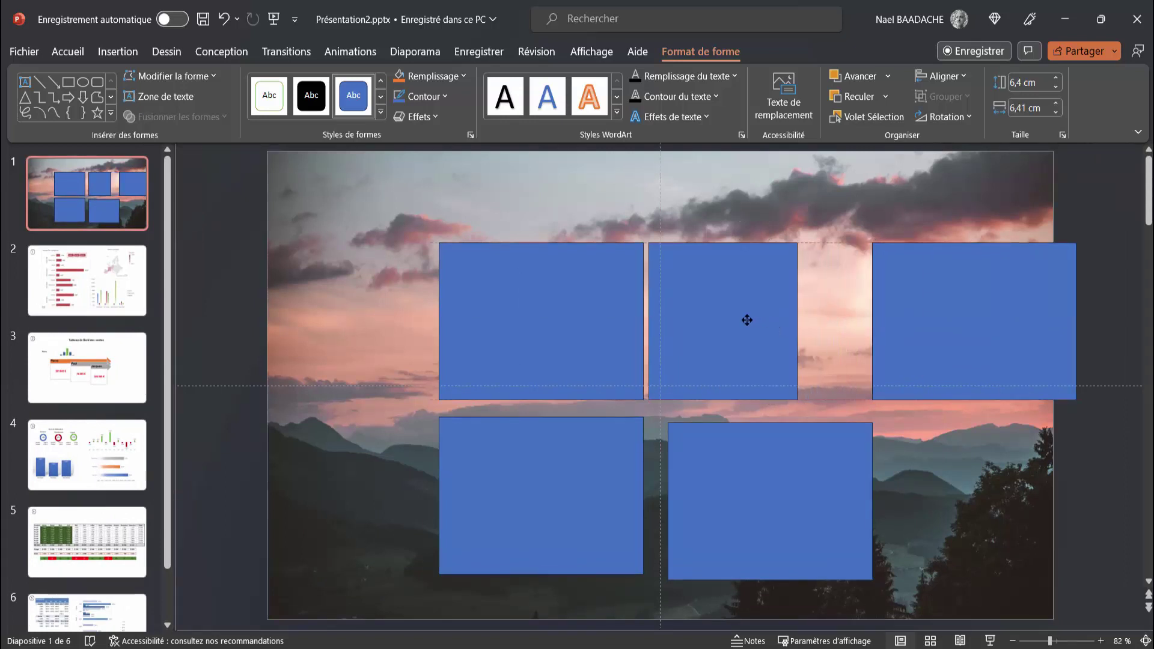
click(960, 353)
click(816, 515)
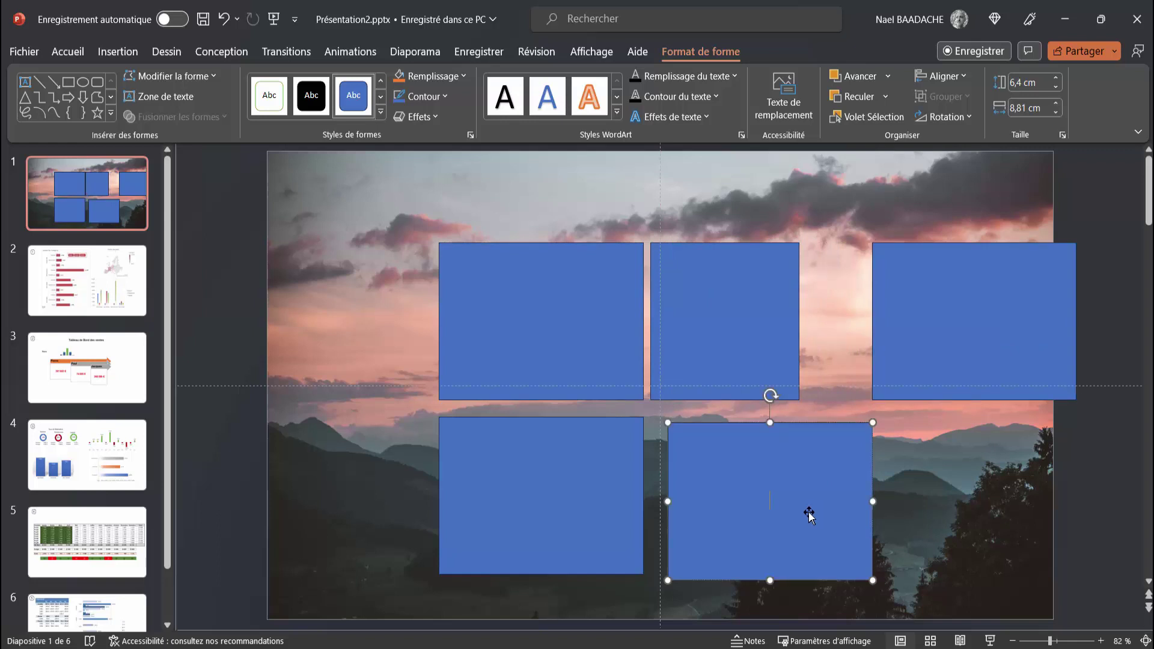
drag(792, 492, 781, 486)
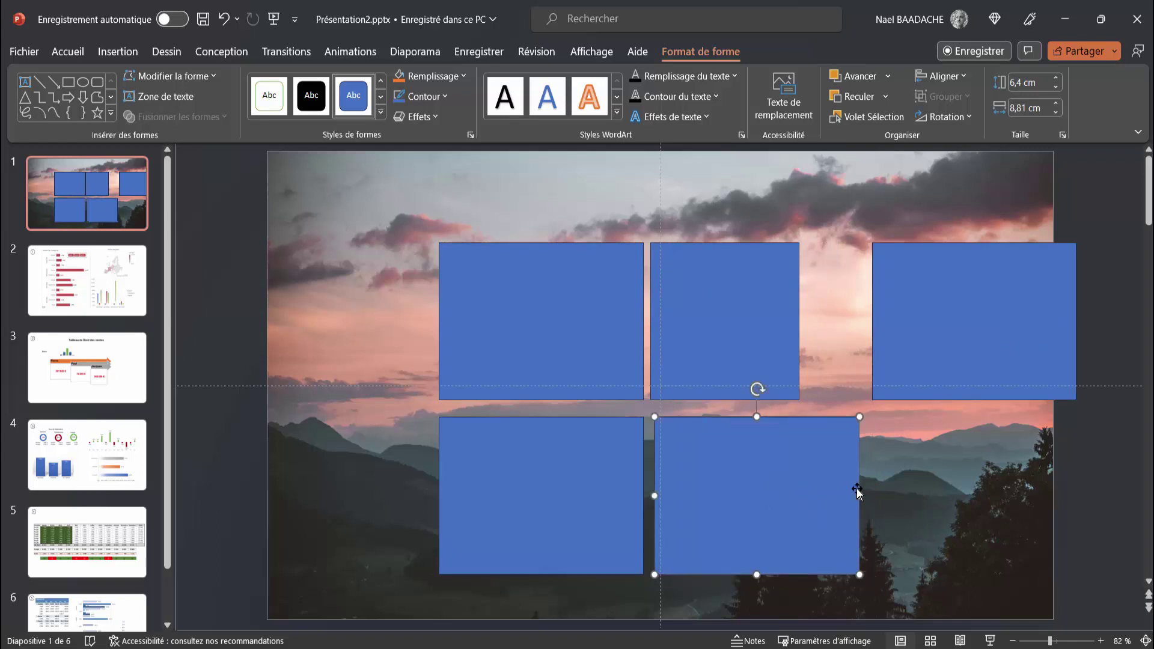
drag(857, 495, 798, 495)
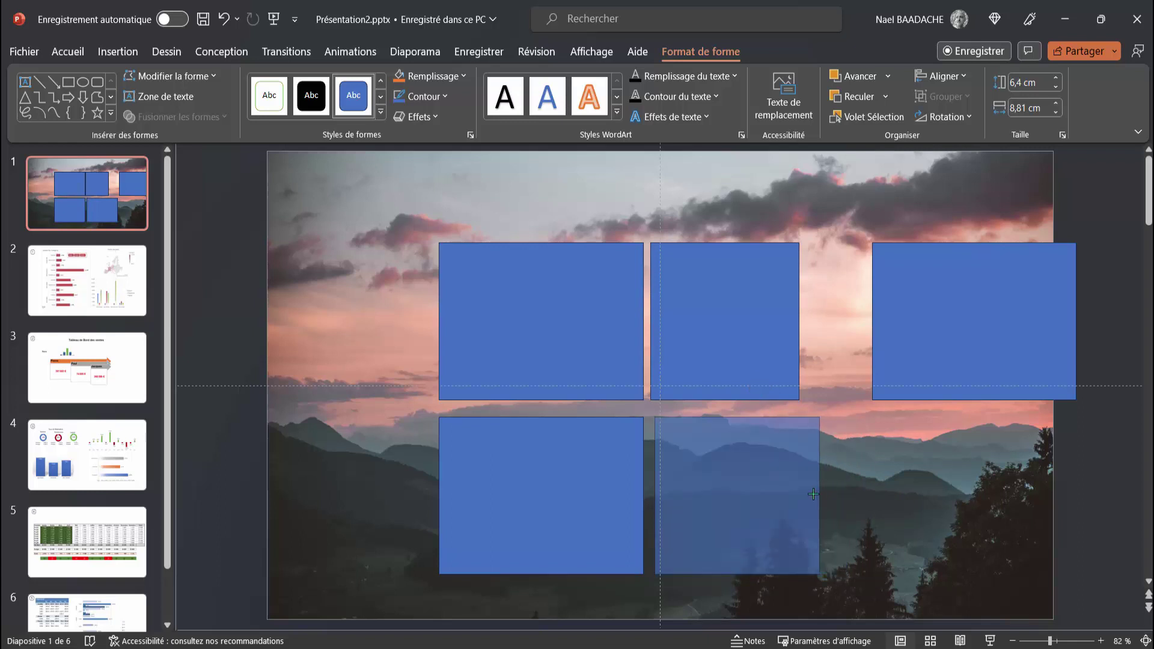
- Move the right tile beside the middle column, narrow it to 6,41 cm, and stretch it down across both rows
click(960, 340)
drag(959, 340, 895, 341)
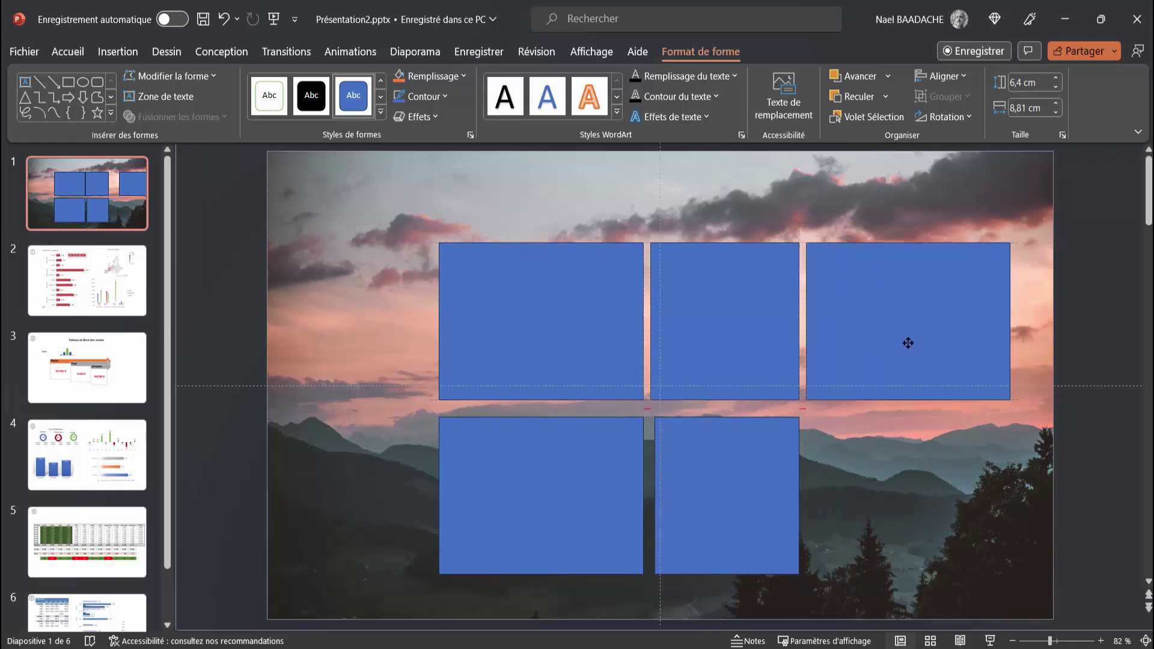
drag(1011, 322, 955, 321)
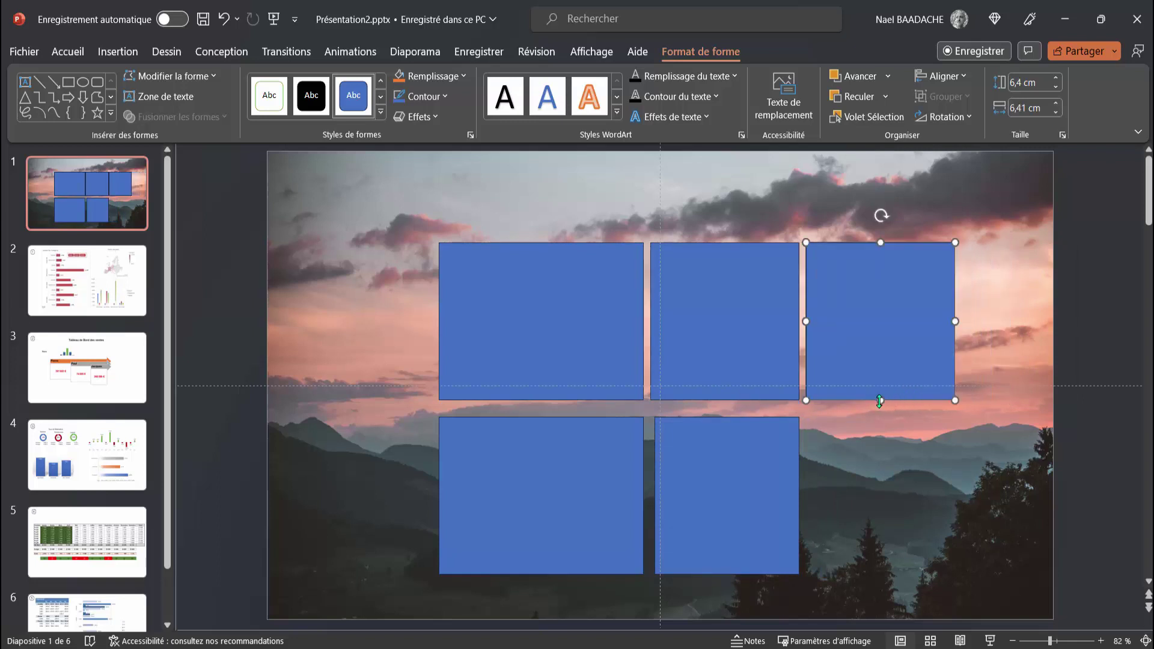
drag(880, 400, 881, 574)
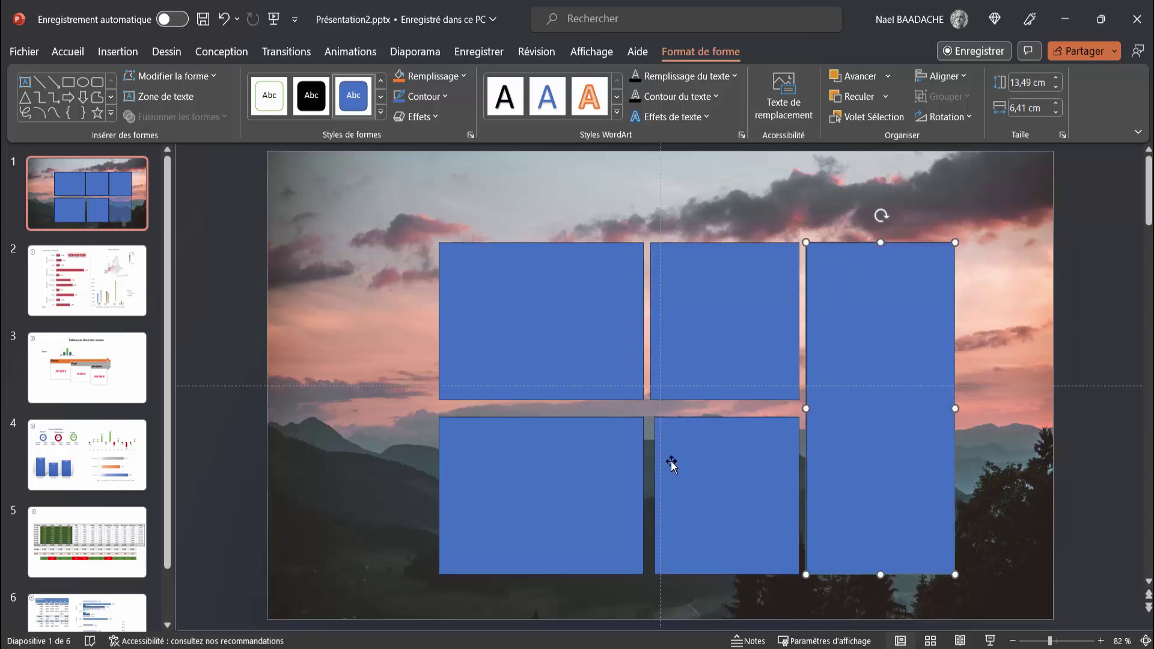
click(708, 191)
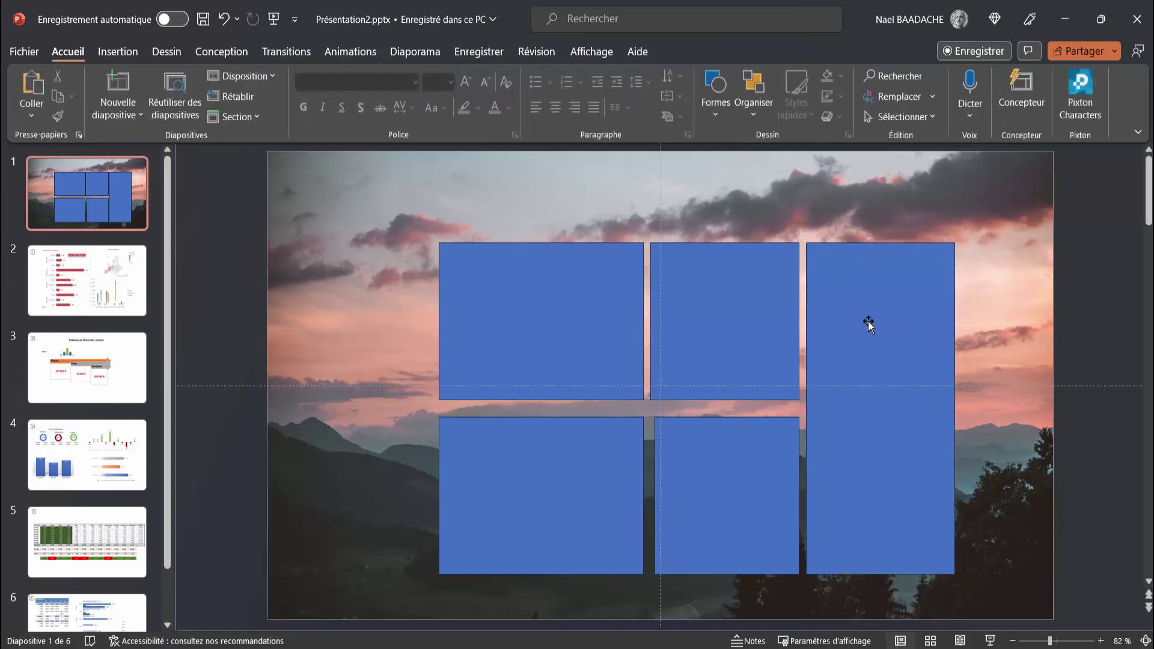
- Select the bottom-left, bottom-middle and tall right tiles and bring up the Aligner options
click(547, 503)
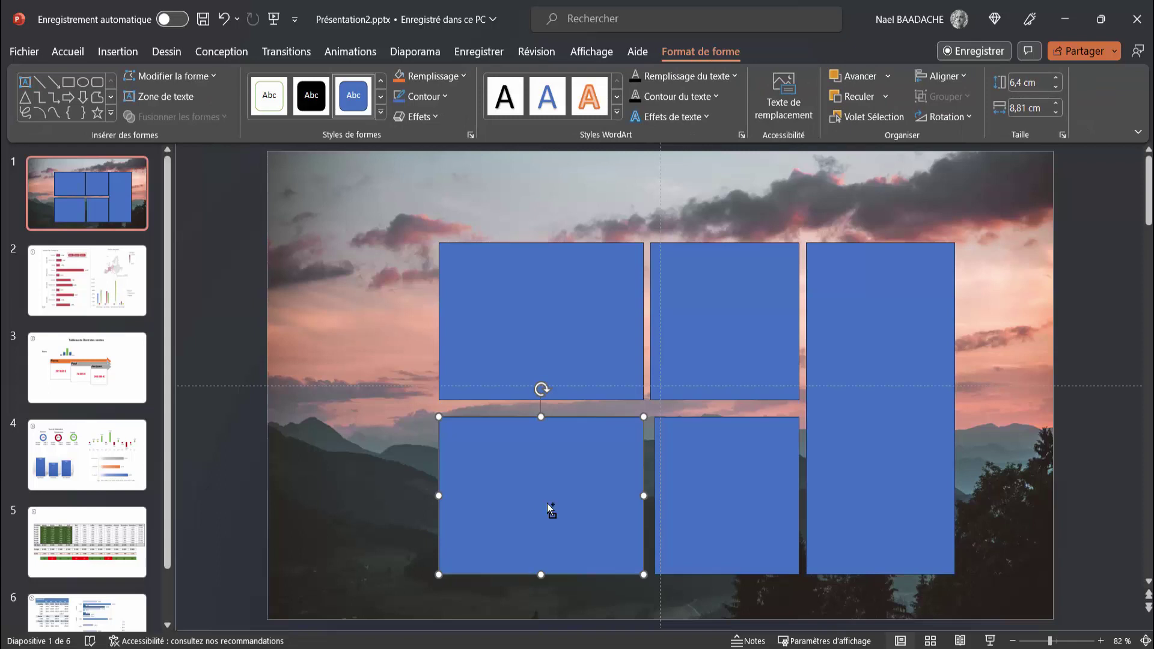
shift+click(713, 508)
shift+click(904, 506)
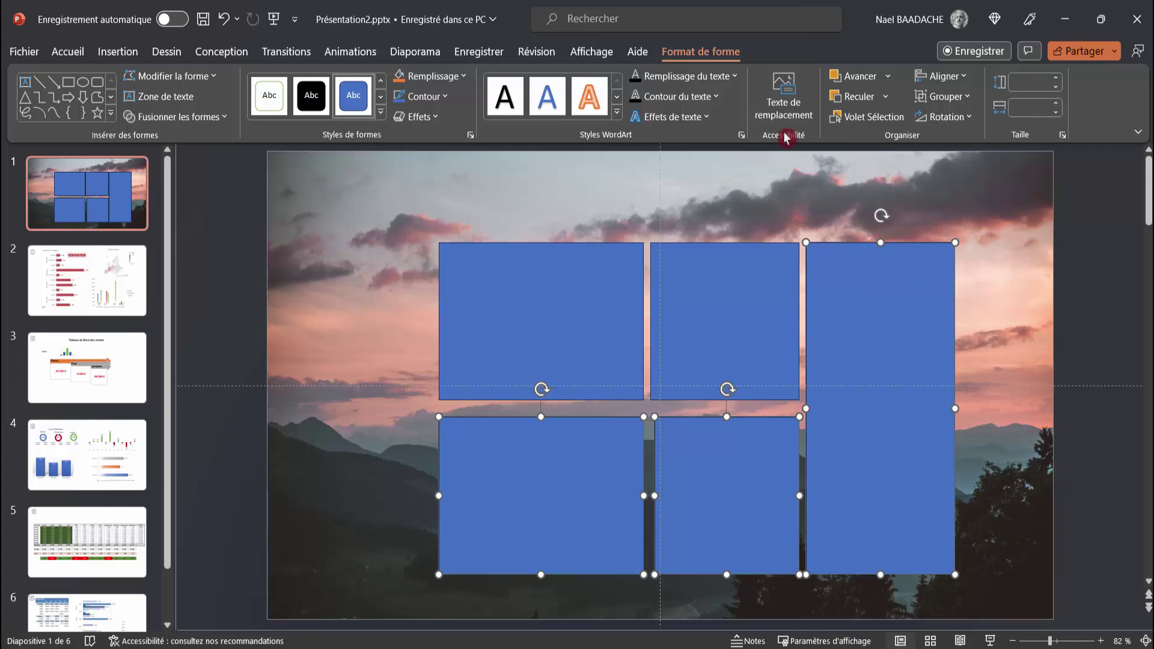
click(968, 76)
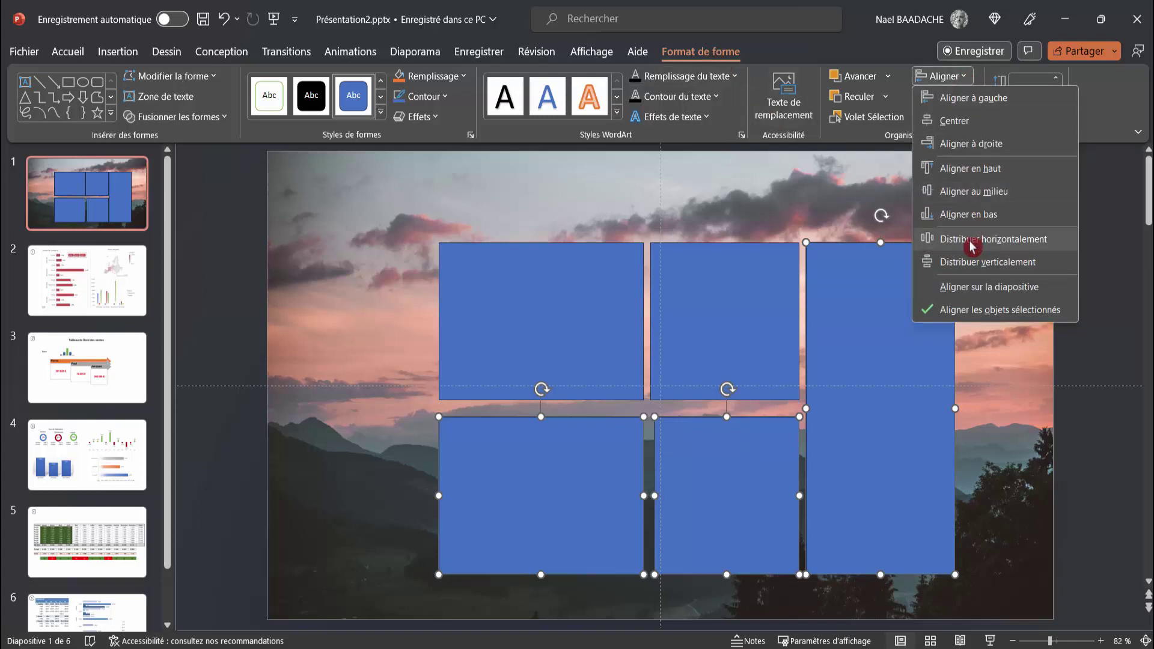
- Distribute the bottom tiles horizontally, then do the same for the top-left, top-middle and tall tiles
click(972, 240)
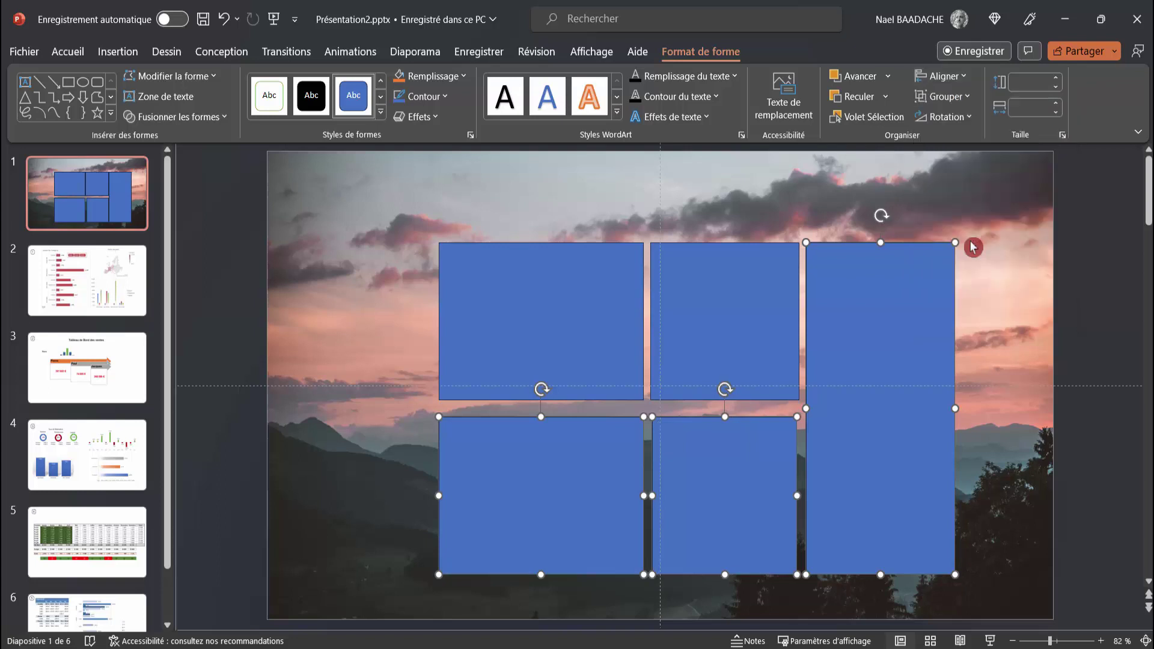
click(588, 320)
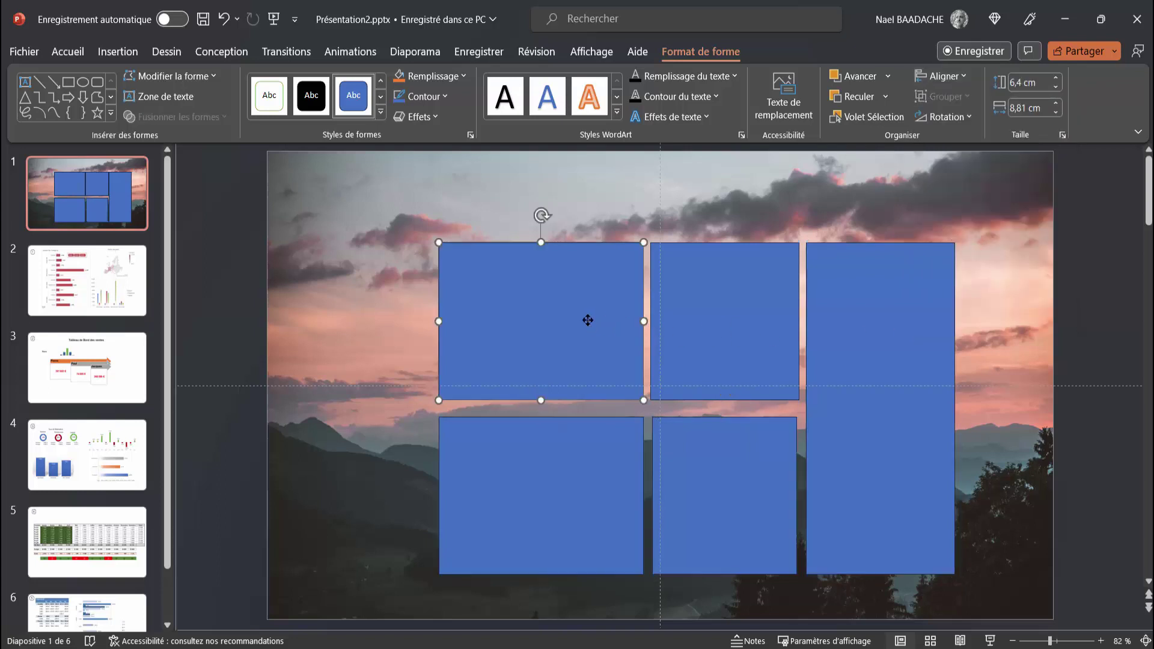
shift+click(729, 332)
shift+click(856, 315)
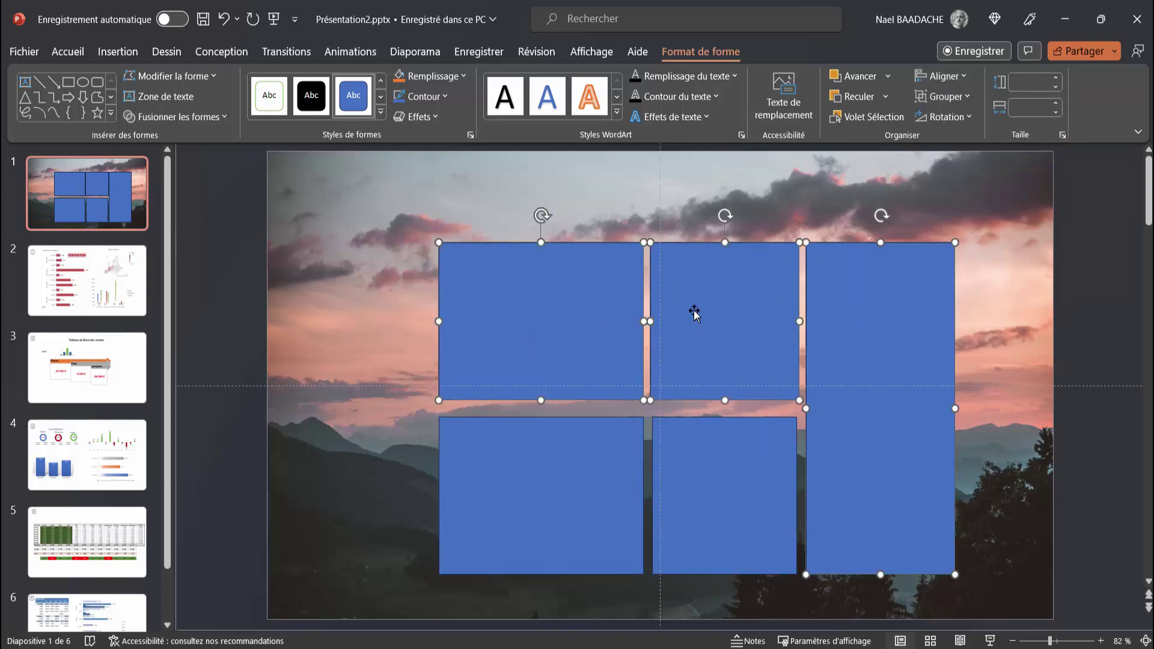
click(969, 77)
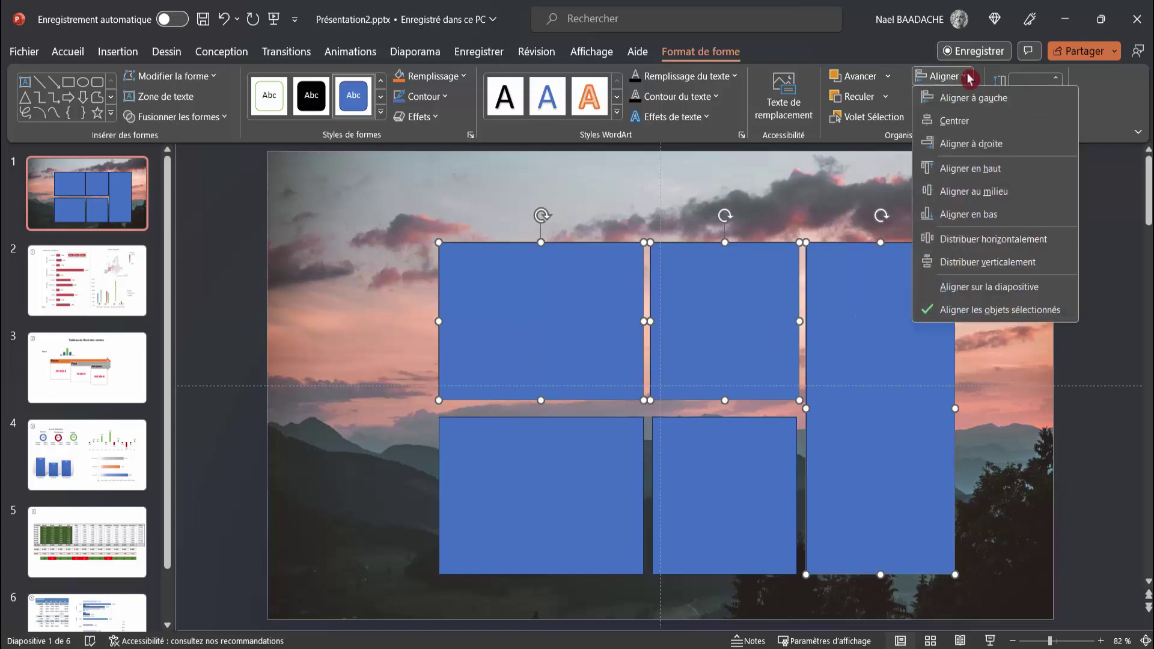
click(964, 245)
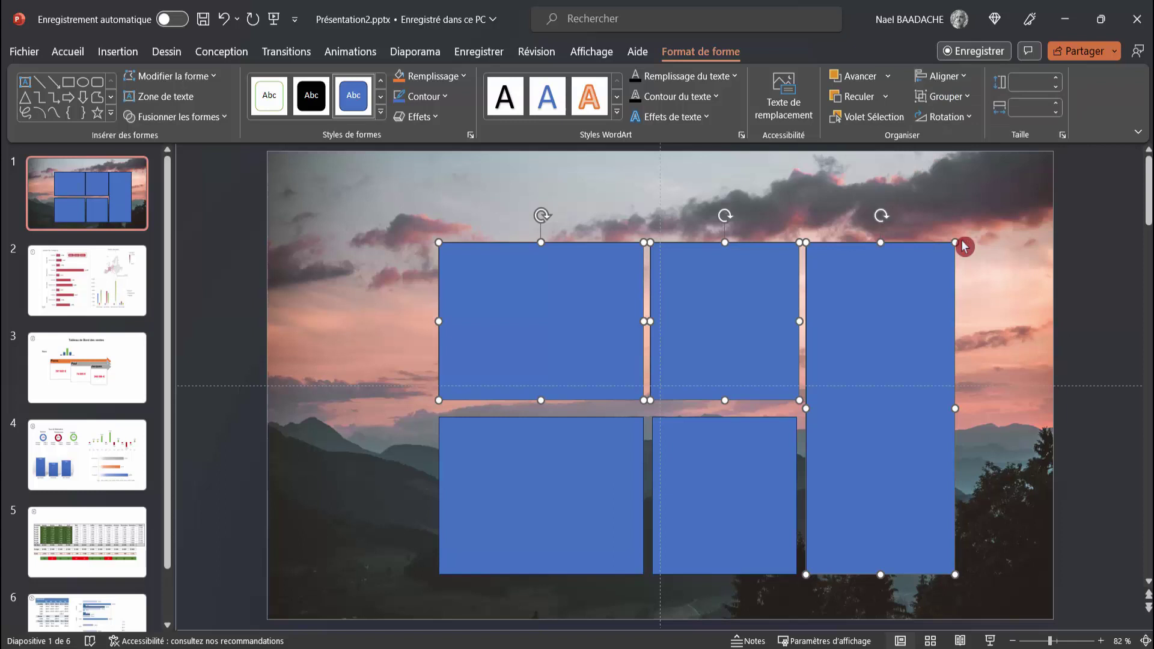
- Select just the bottom-left and bottom-middle tiles
click(981, 339)
click(529, 502)
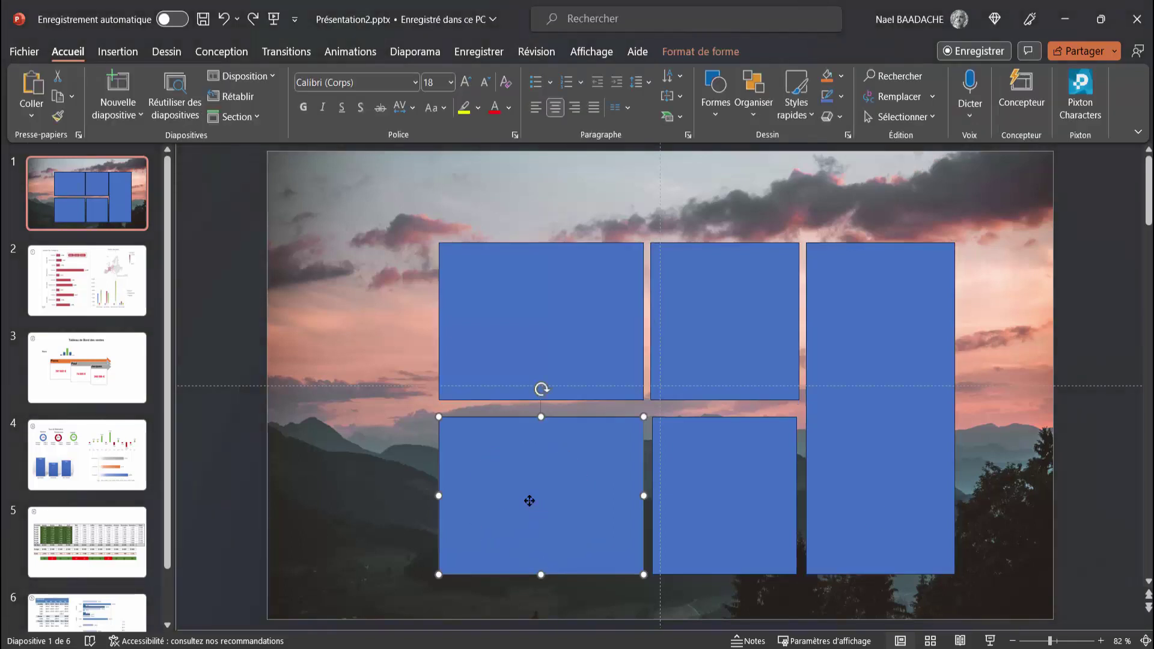
shift+click(722, 509)
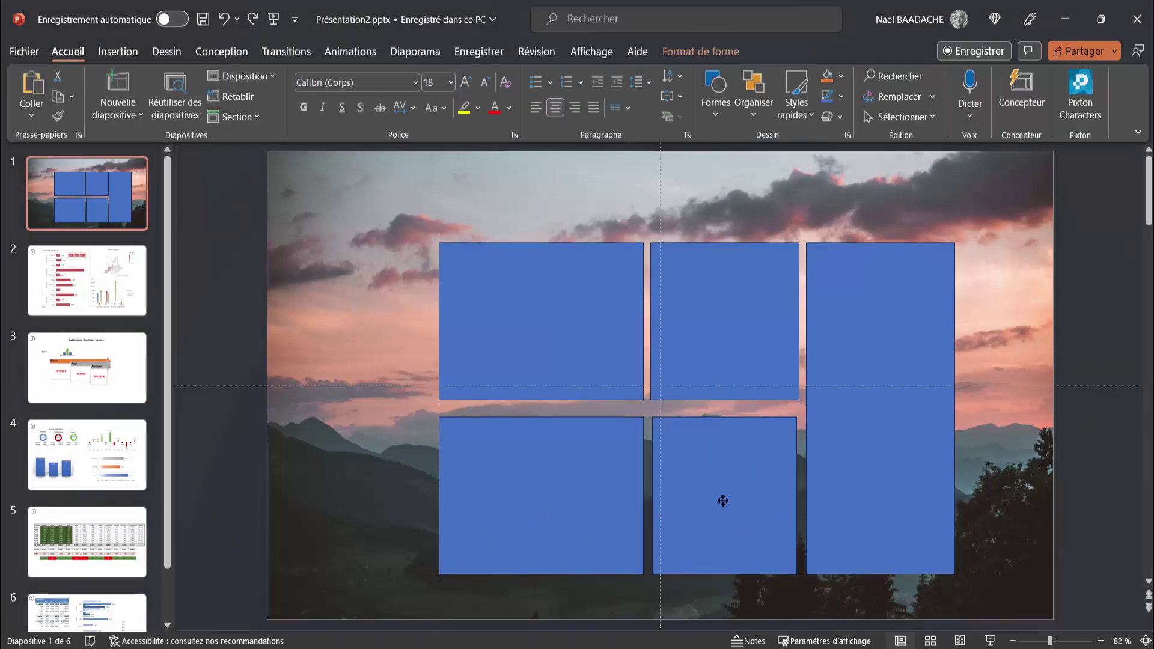
- Raise the bottom tiles to close the row gap and shorten the tall tile to match
drag(722, 501, 722, 495)
click(878, 556)
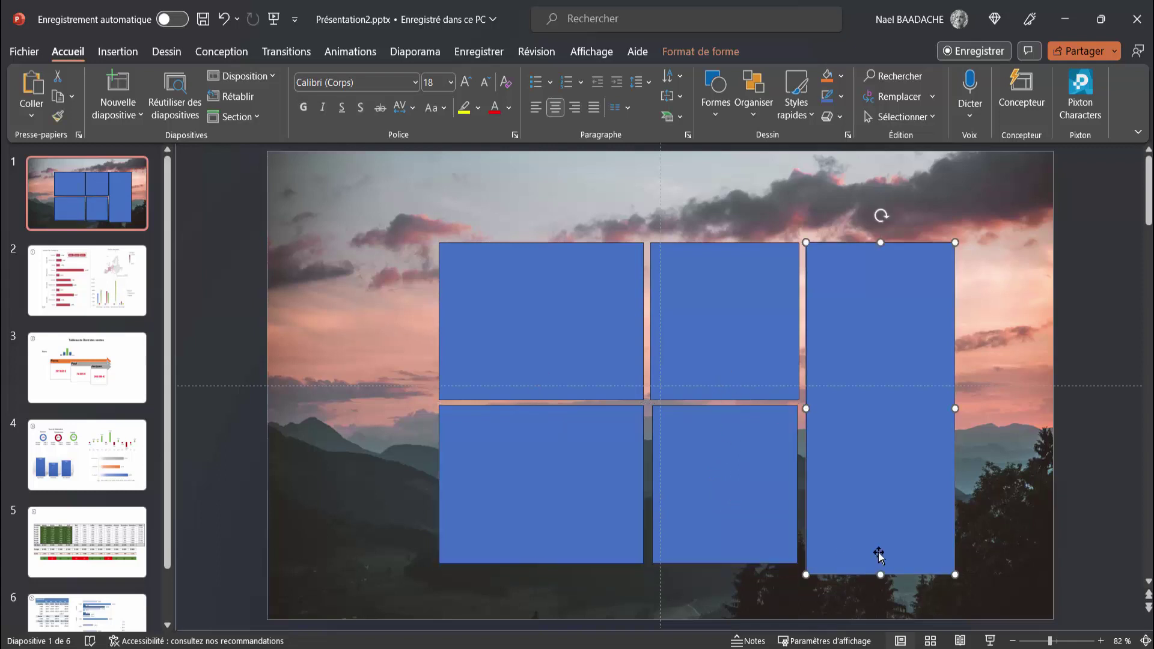
drag(879, 571, 878, 563)
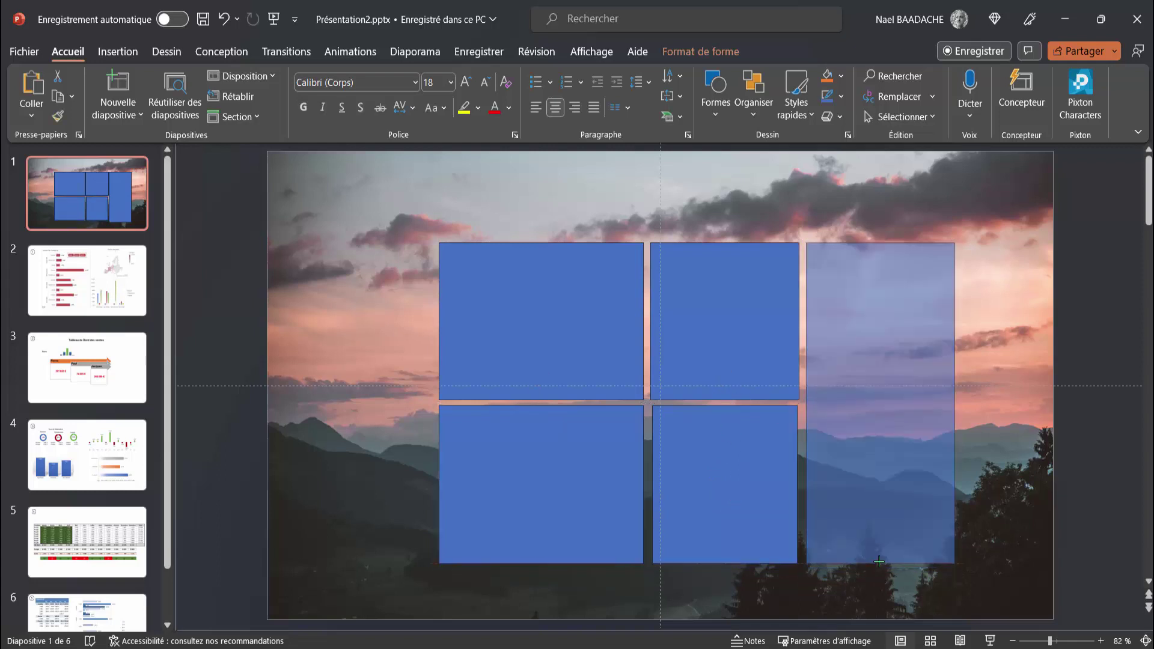
- Select all five tiles and nudge the mosaic slightly down and left
mouse_move(340, 184)
mouse_down()
mouse_move(1048, 613)
mouse_move(1007, 613)
mouse_up()
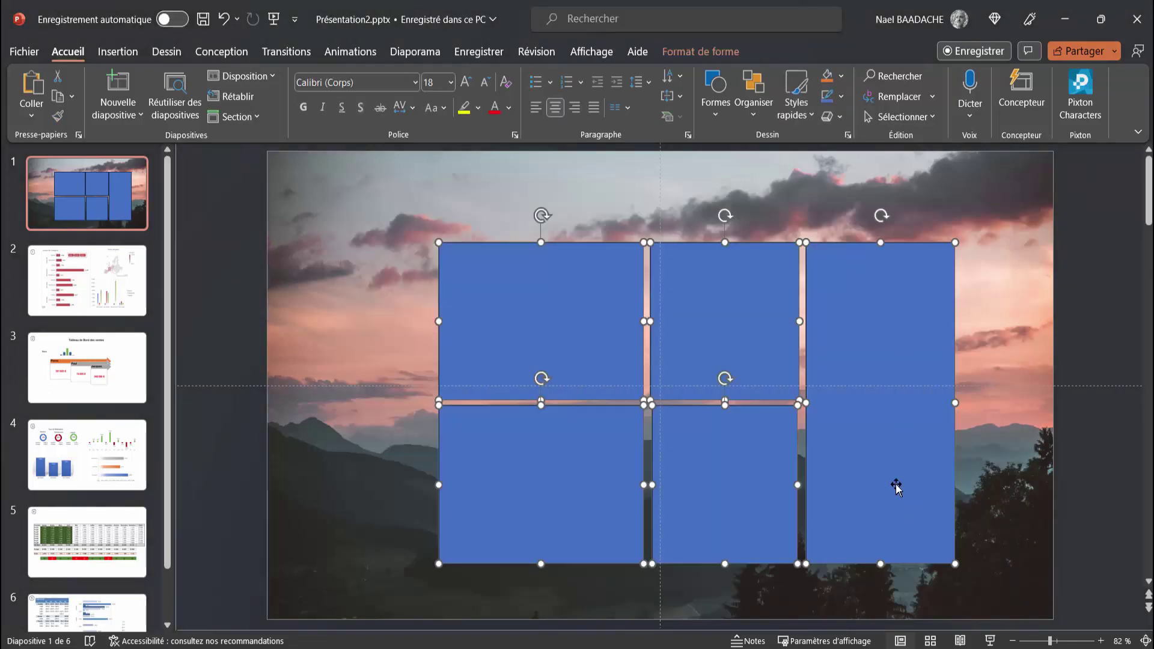
drag(896, 486, 899, 515)
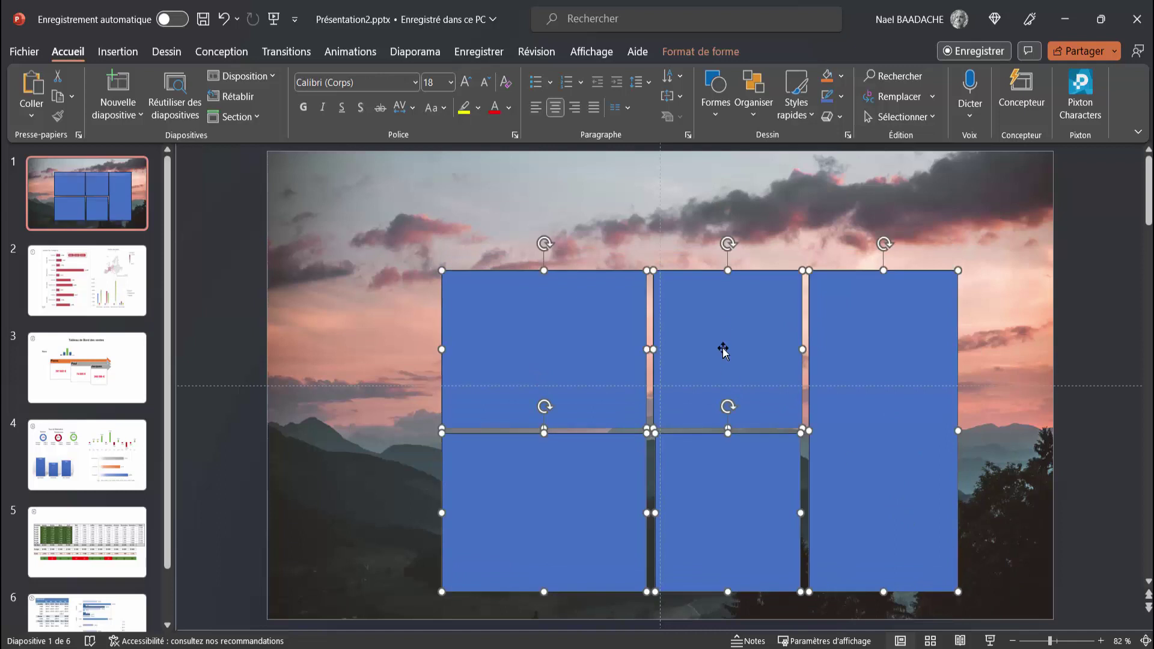
drag(919, 431, 903, 430)
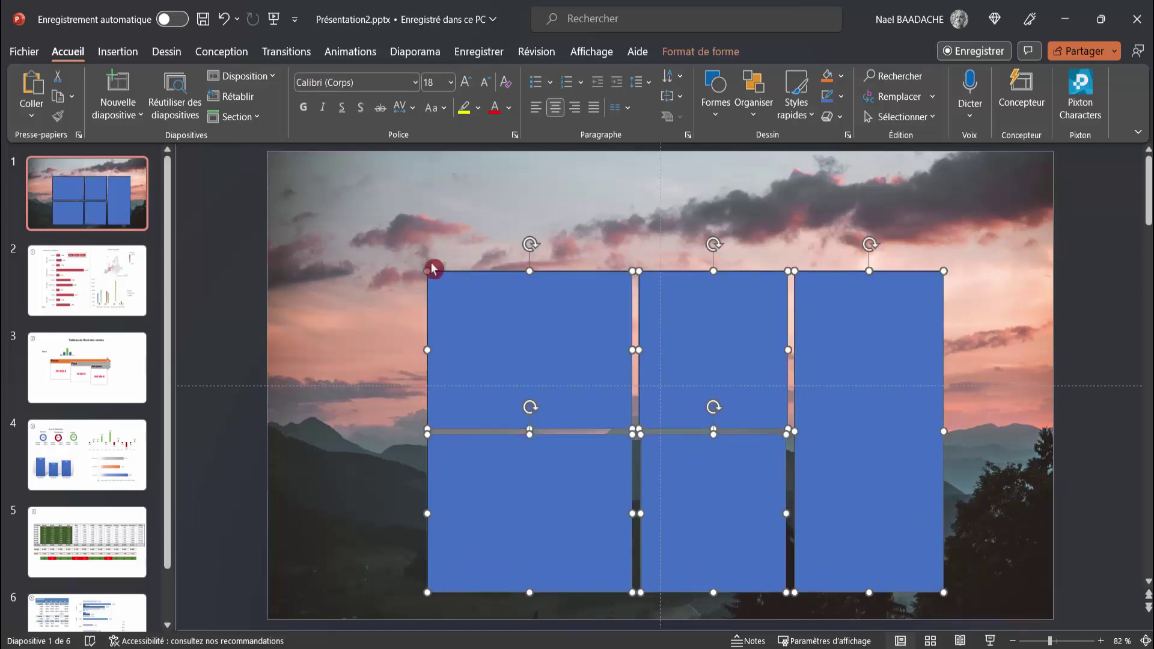
drag(370, 197, 979, 608)
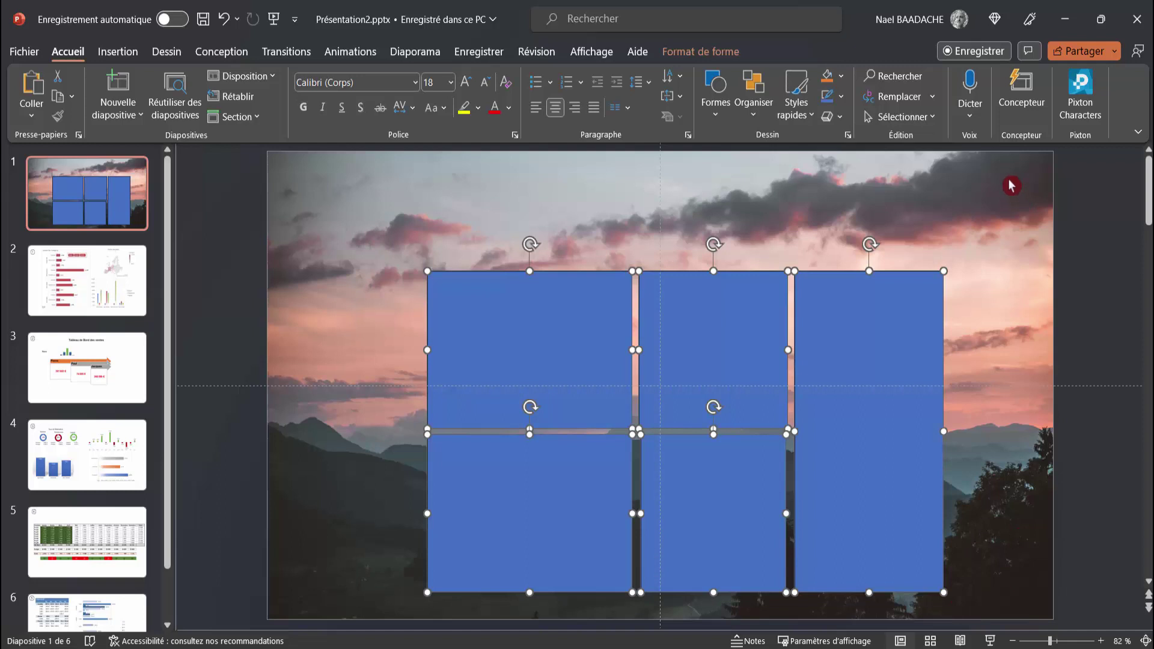
- Group the five tiles, centre the group horizontally on the slide, then ungroup them
click(729, 55)
click(969, 97)
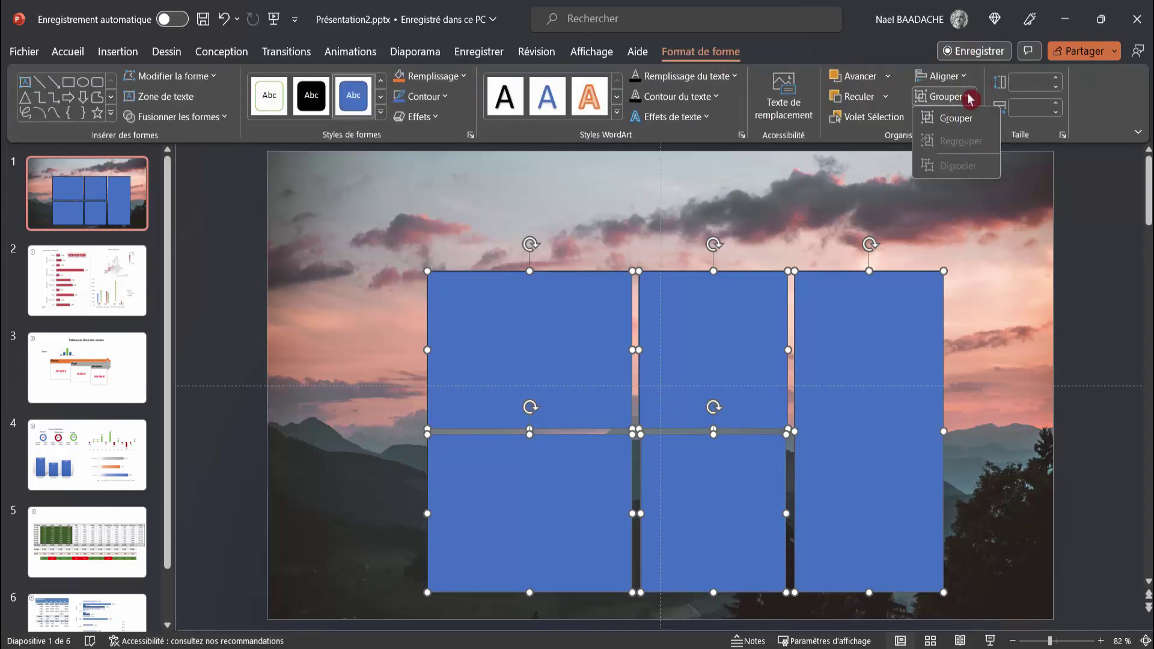
click(956, 118)
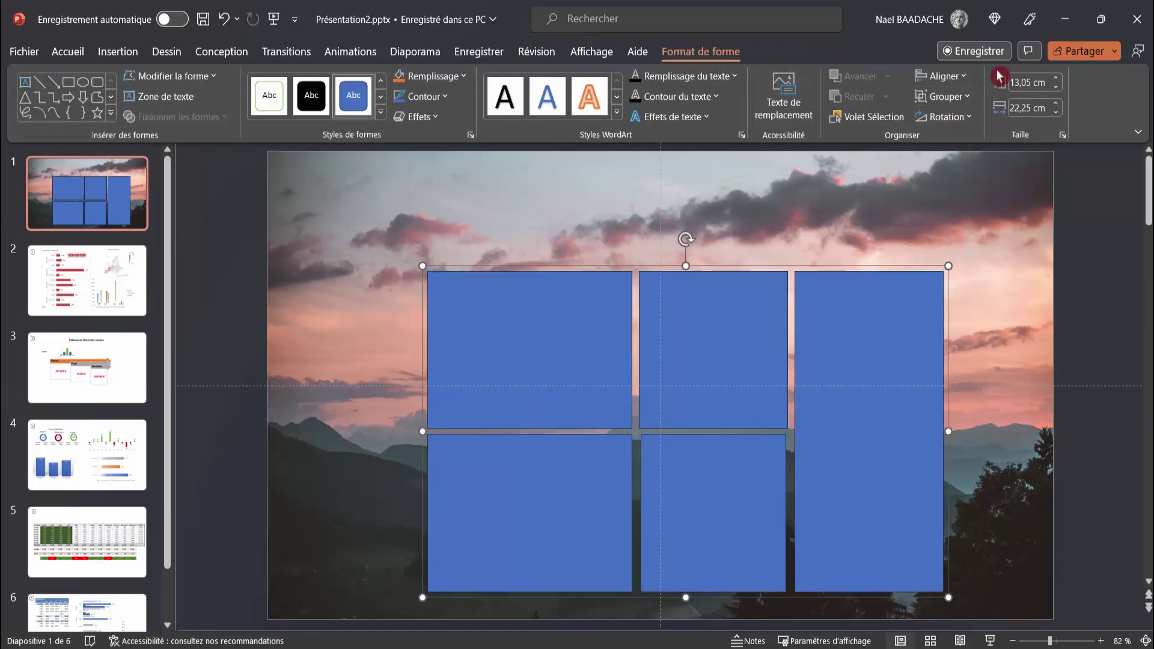
click(961, 78)
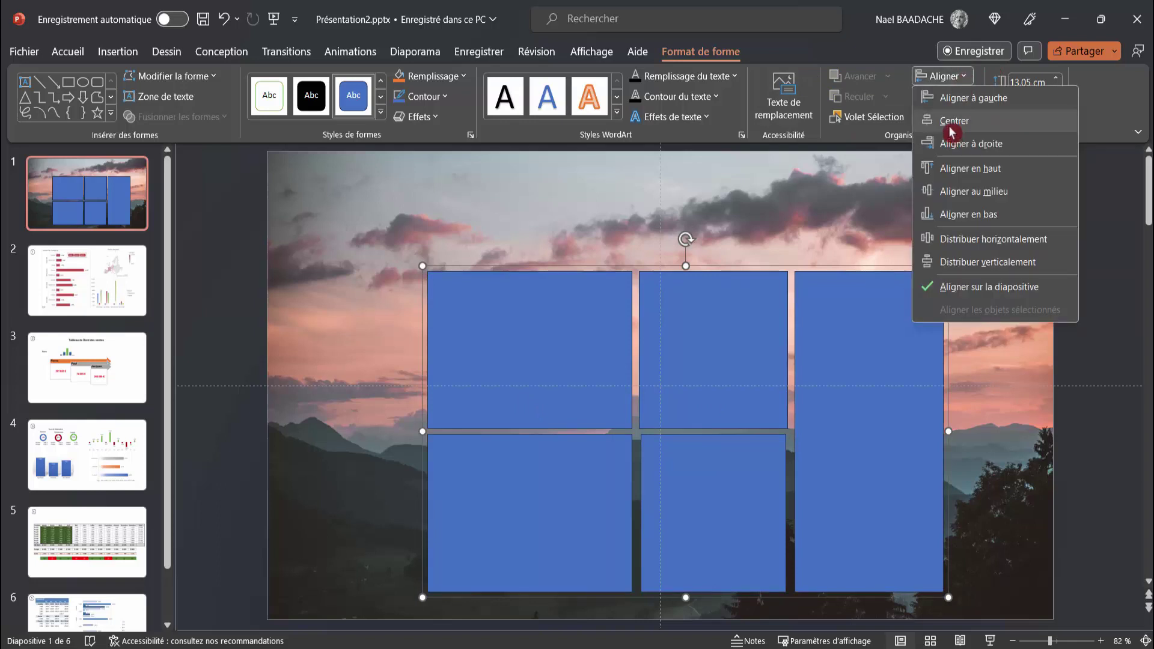
click(953, 121)
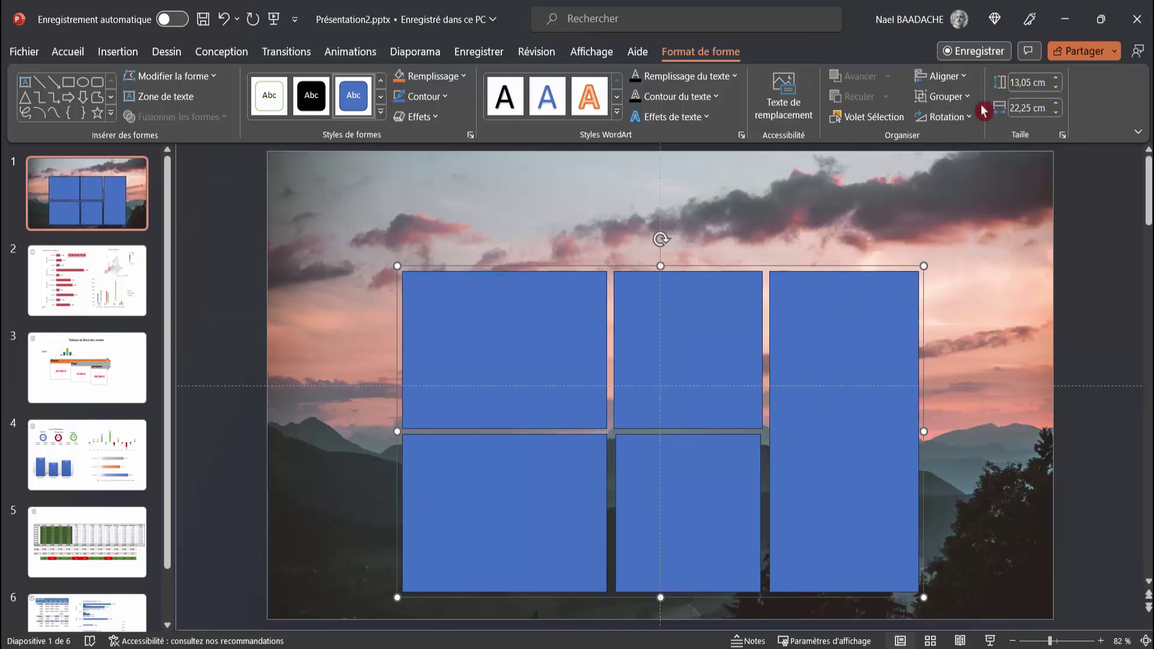
click(955, 97)
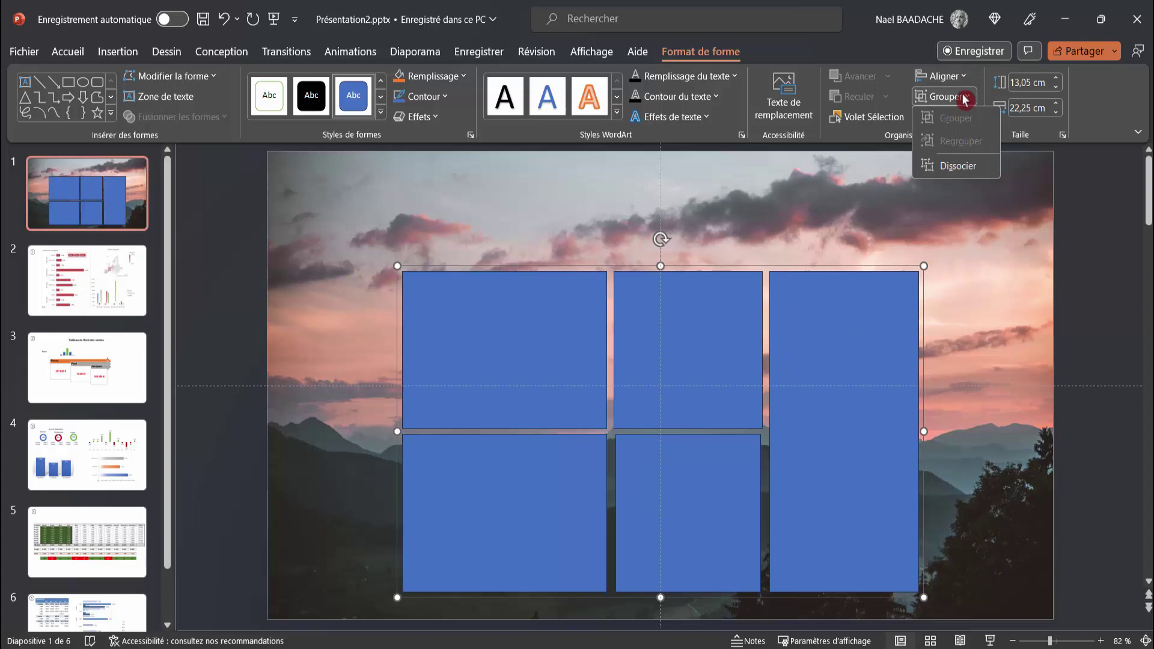
click(956, 164)
click(950, 368)
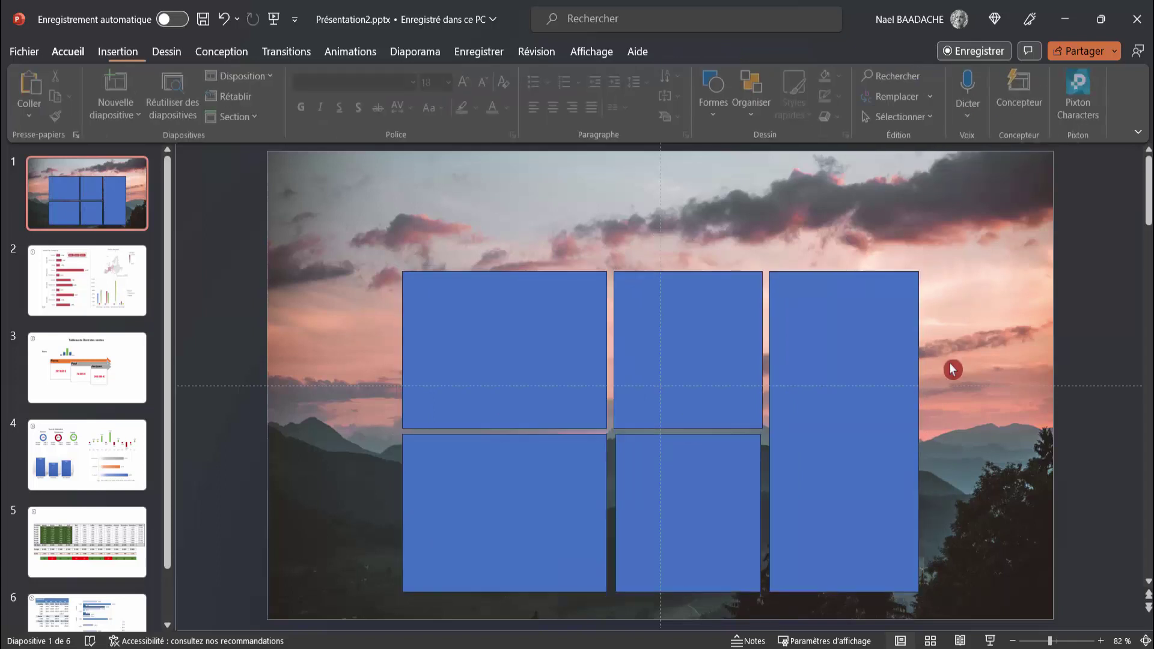
click(528, 358)
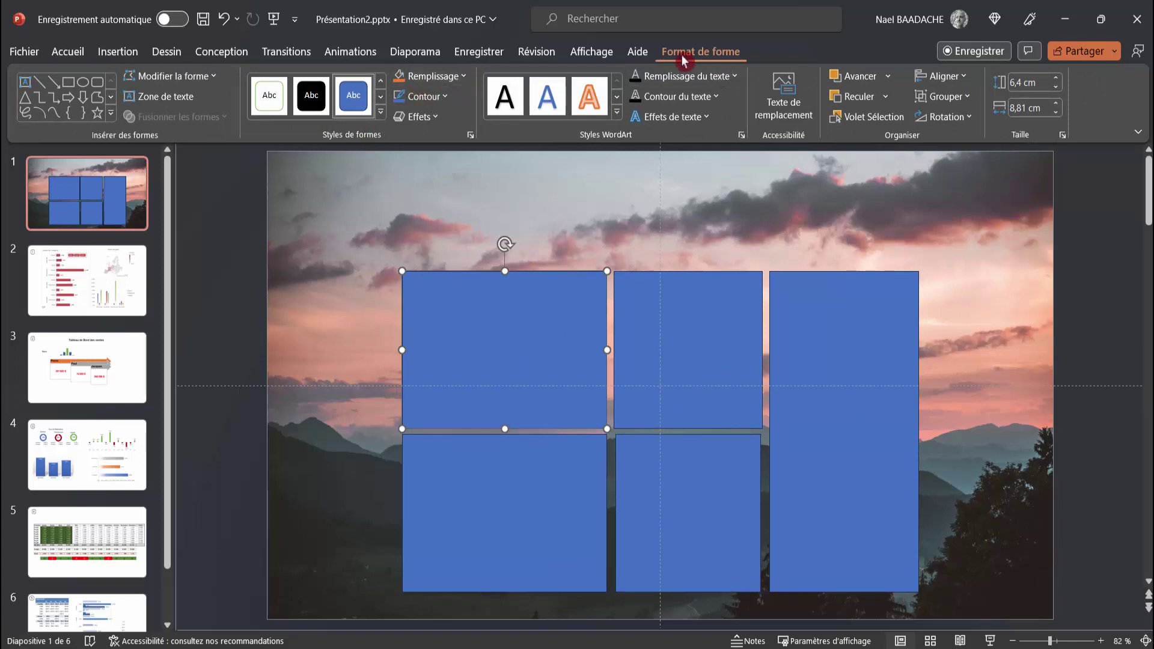
- Fill the top-left tile orange and the top-middle tile gold, both without outline
click(403, 80)
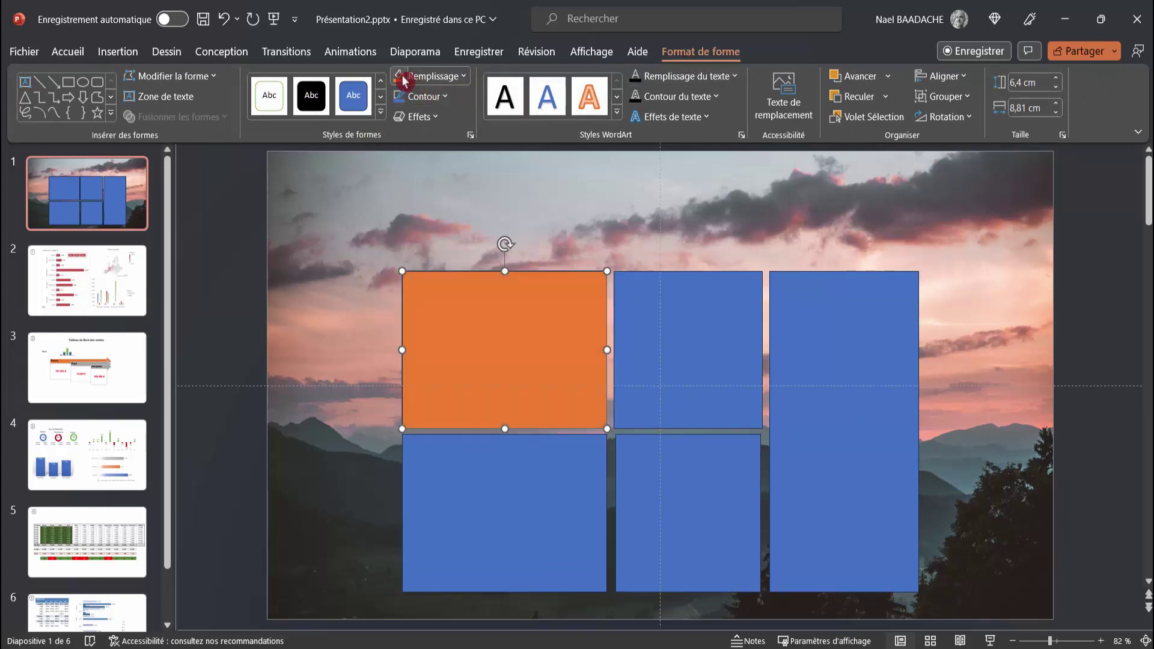
click(443, 99)
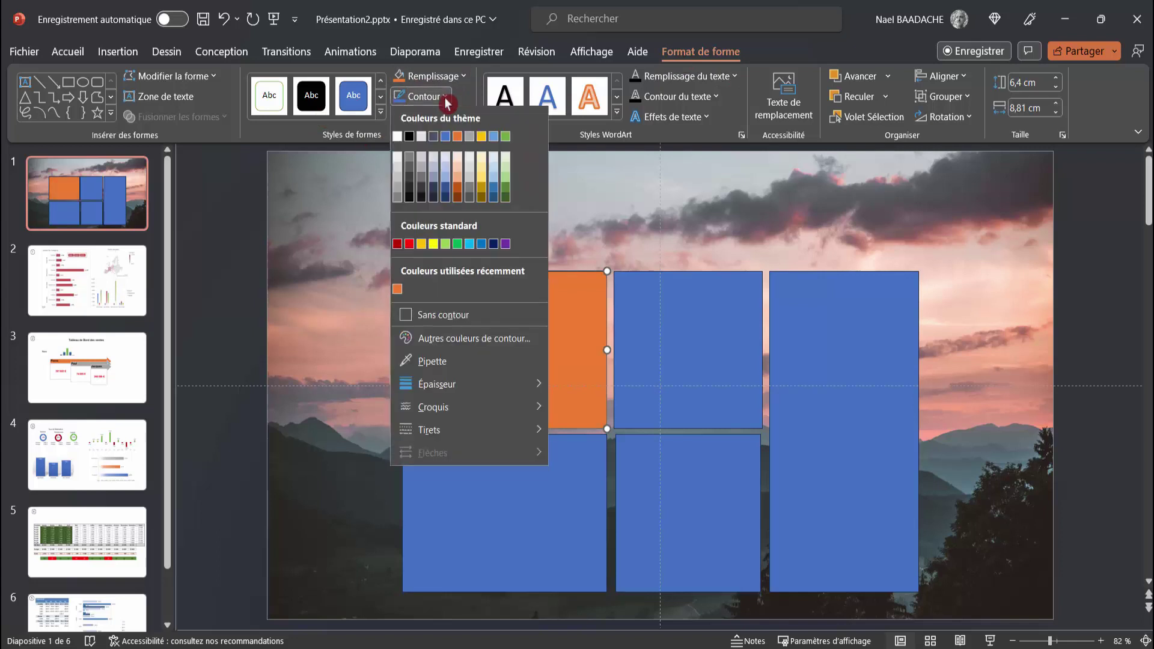
click(420, 316)
click(679, 335)
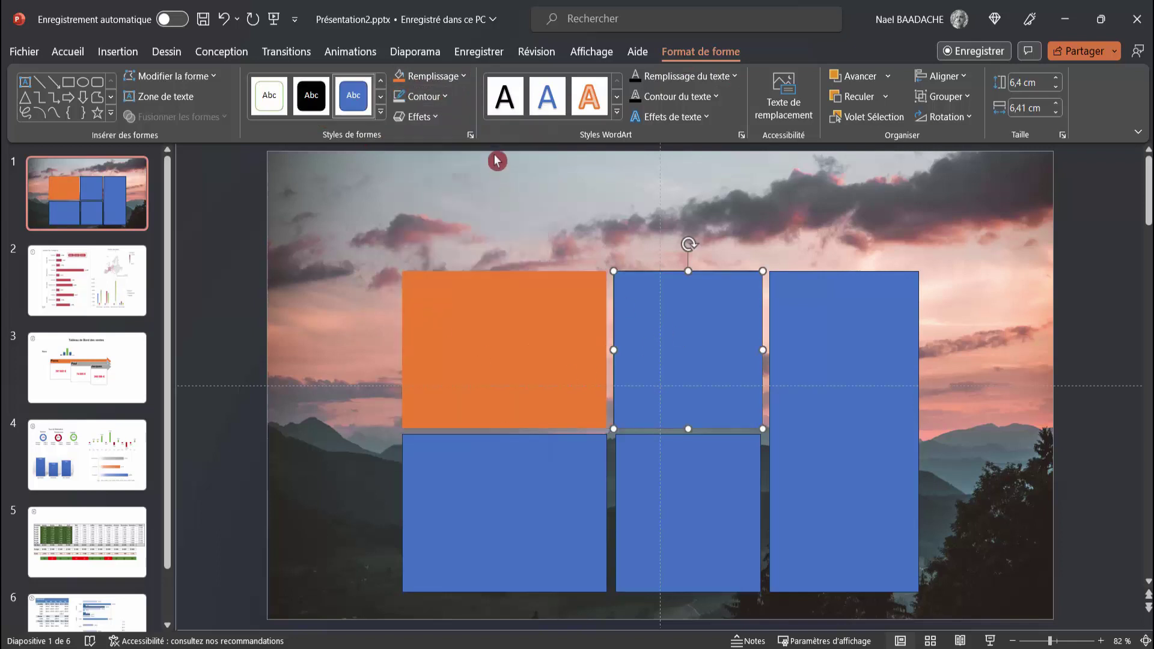
click(462, 77)
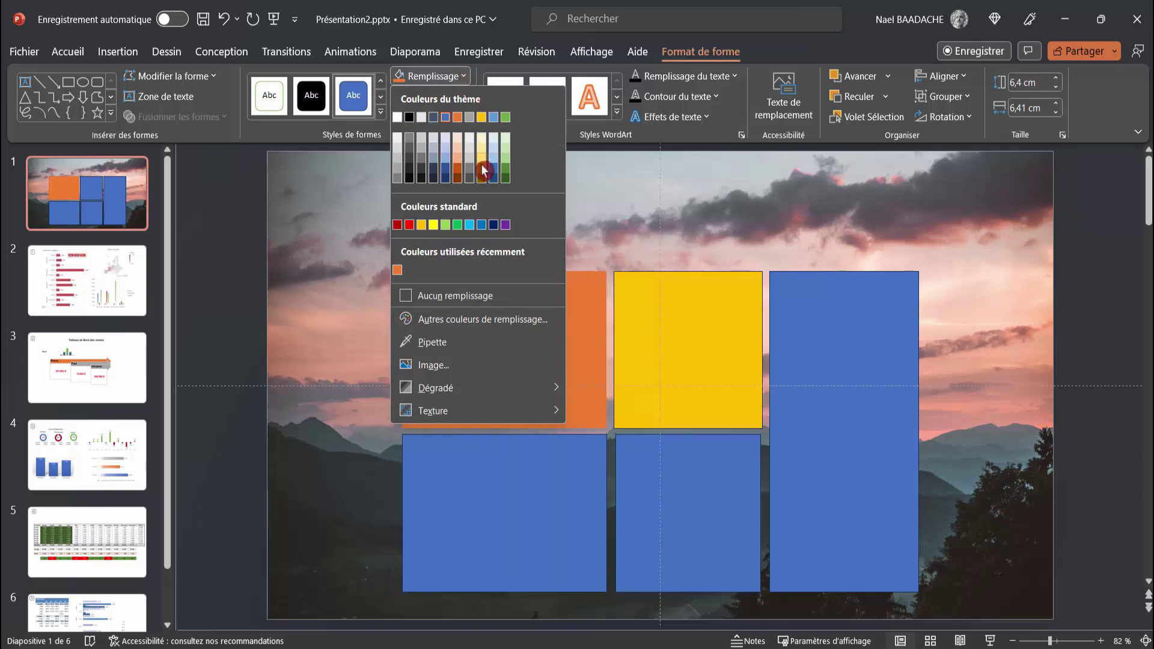
click(483, 170)
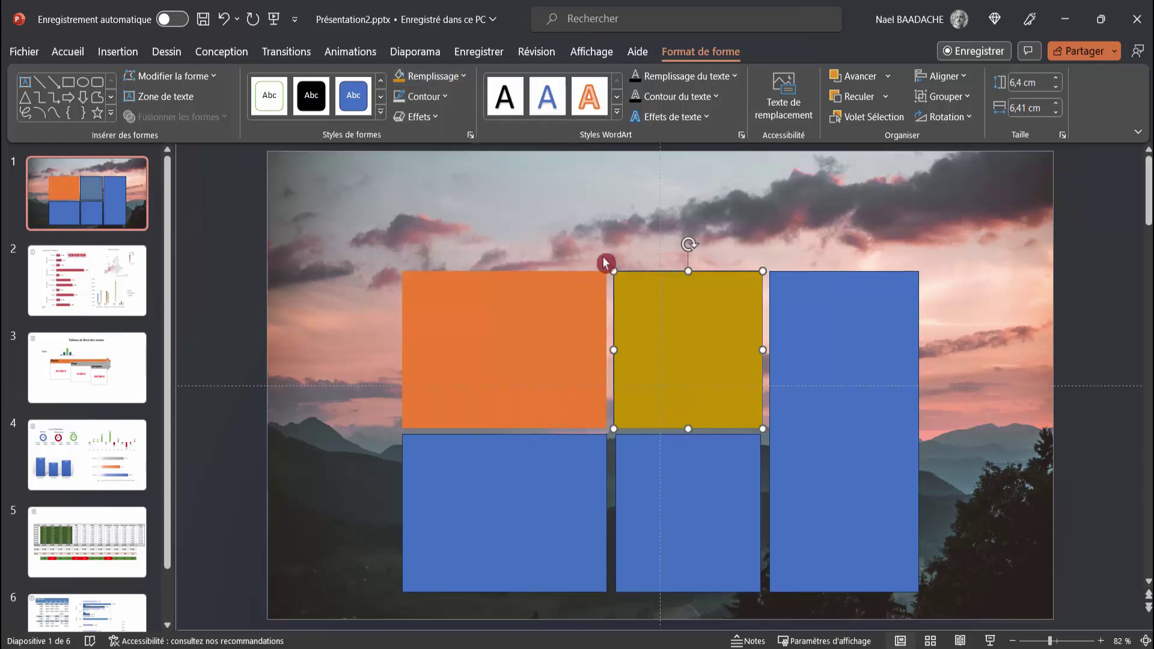
click(449, 100)
click(442, 313)
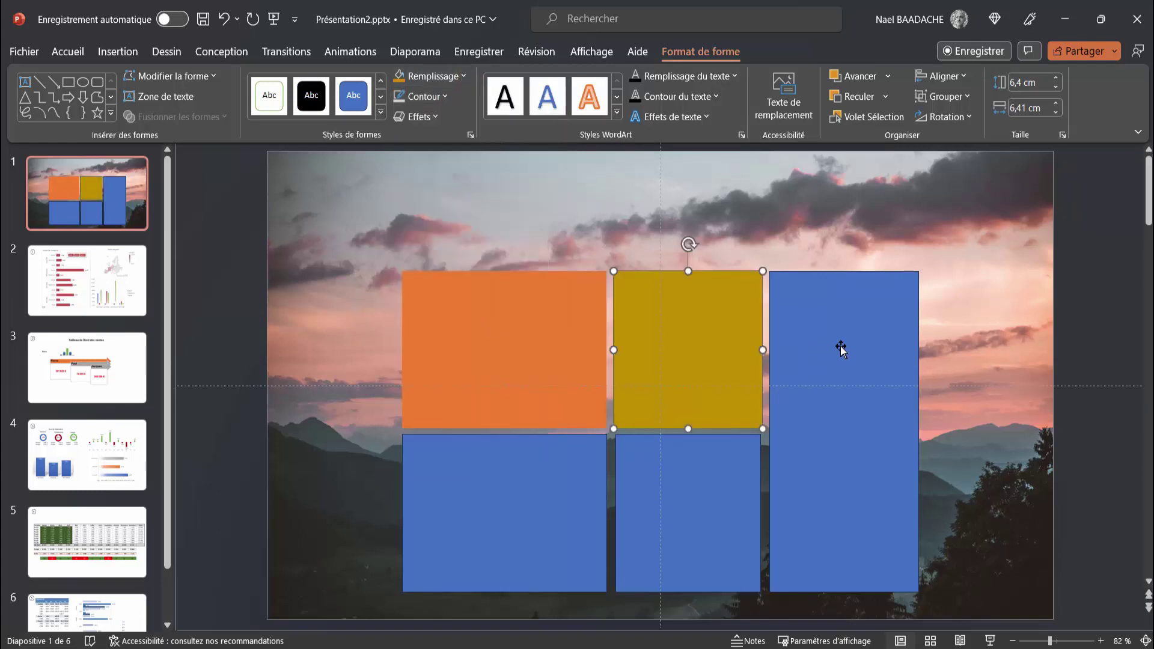
- Fill the tall right-hand tile dark green with no outline
click(842, 349)
click(465, 77)
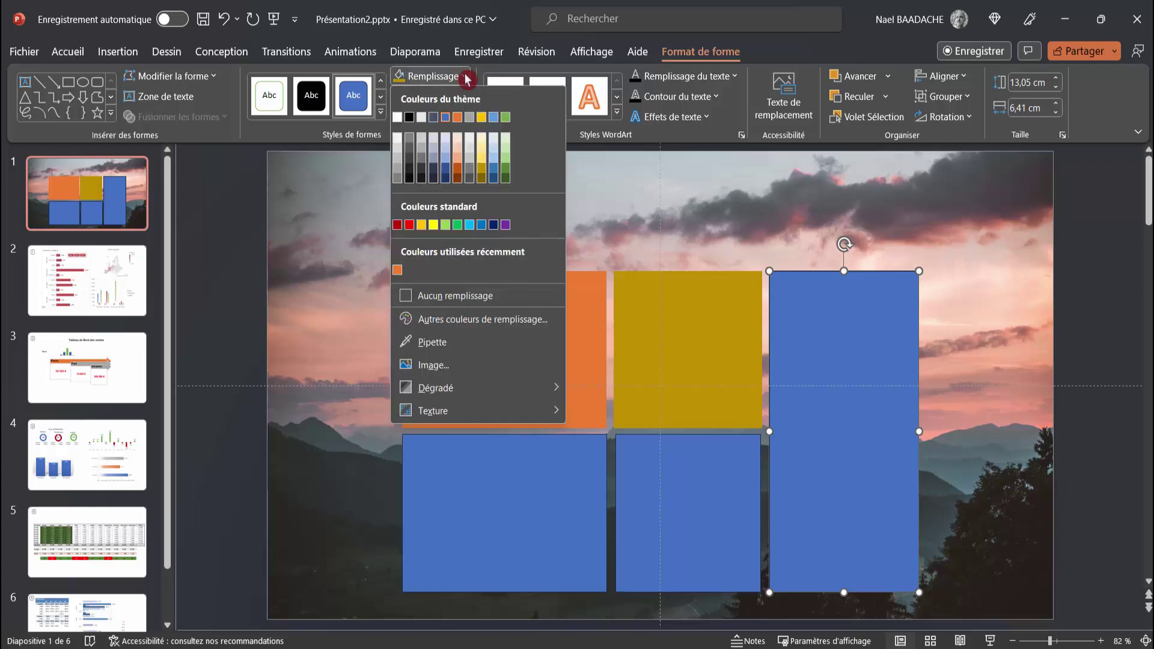
click(506, 179)
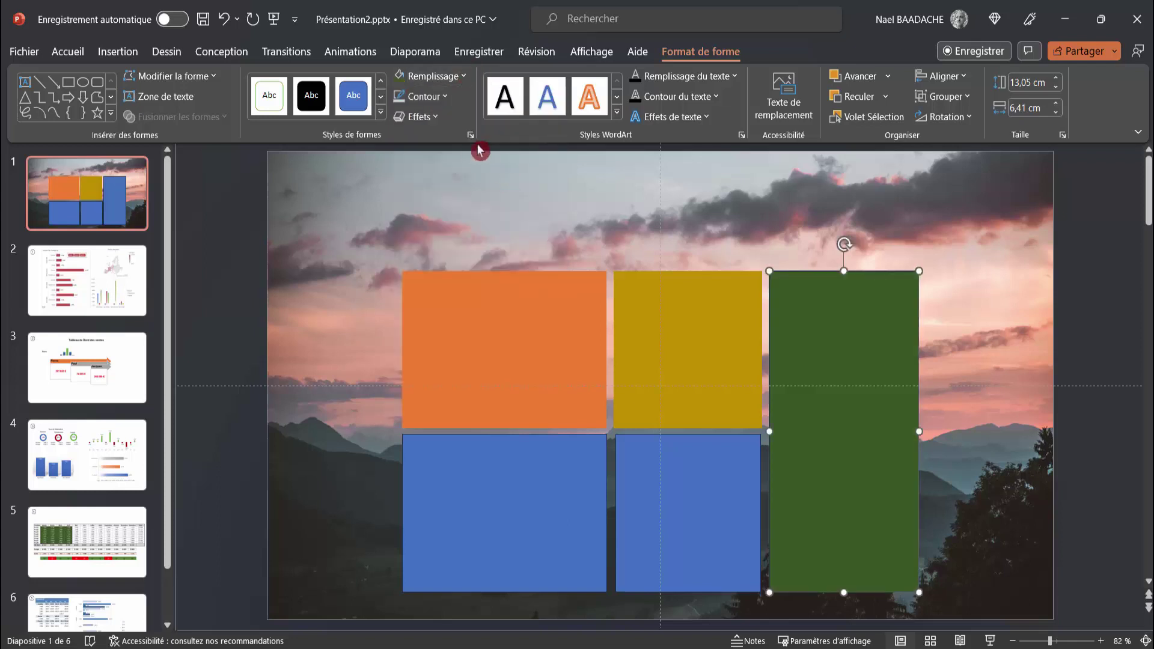
click(449, 100)
click(448, 315)
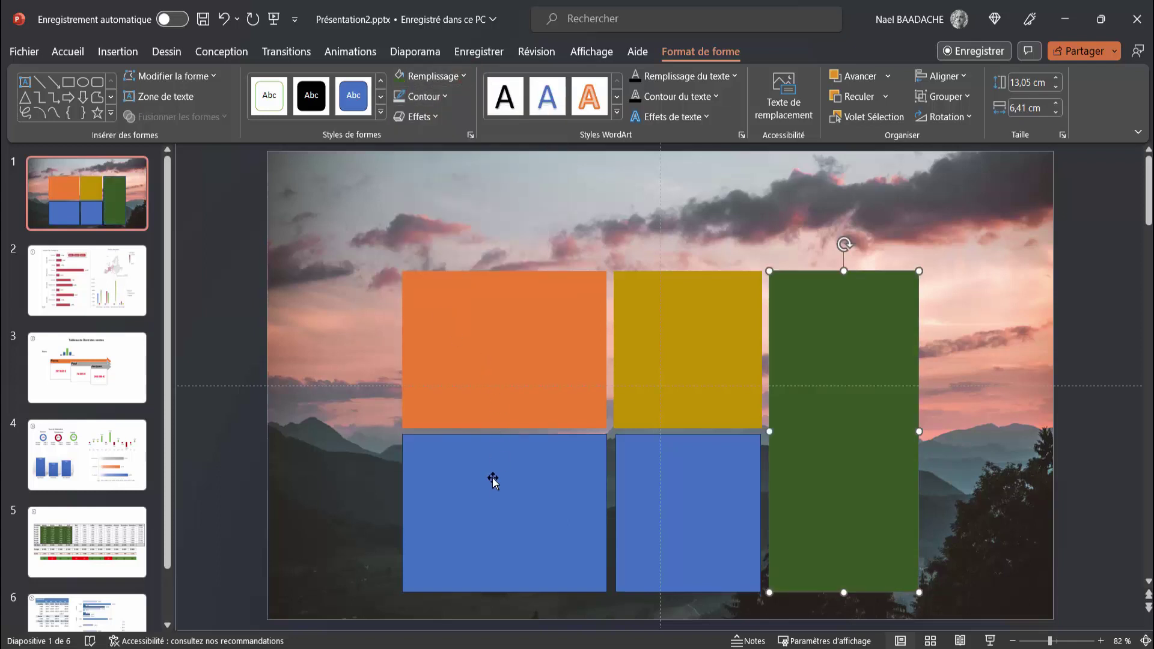
- Fill the lower-left tile dark navy and the lower-middle tile burnt orange, both without outline
click(492, 481)
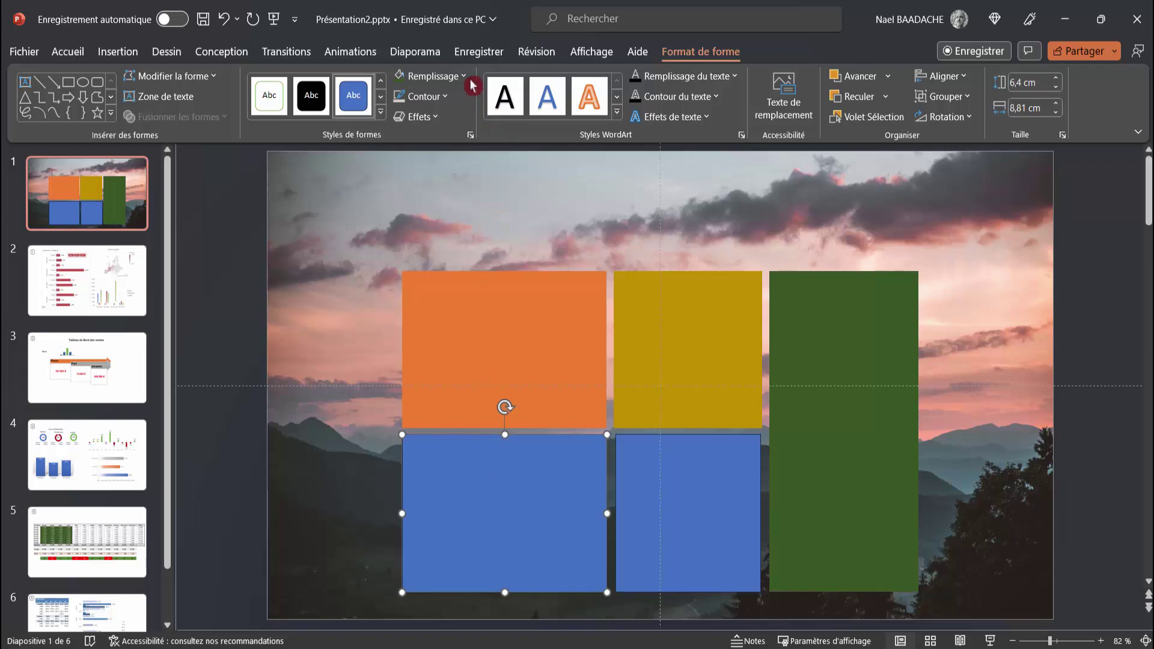
click(445, 76)
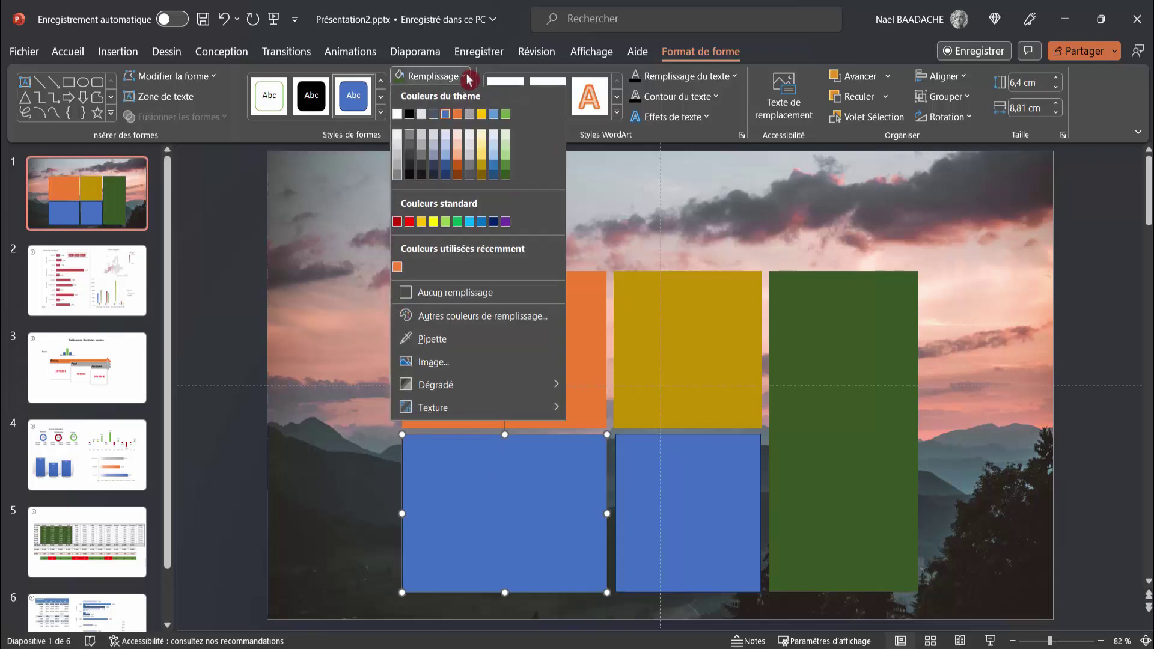
click(433, 178)
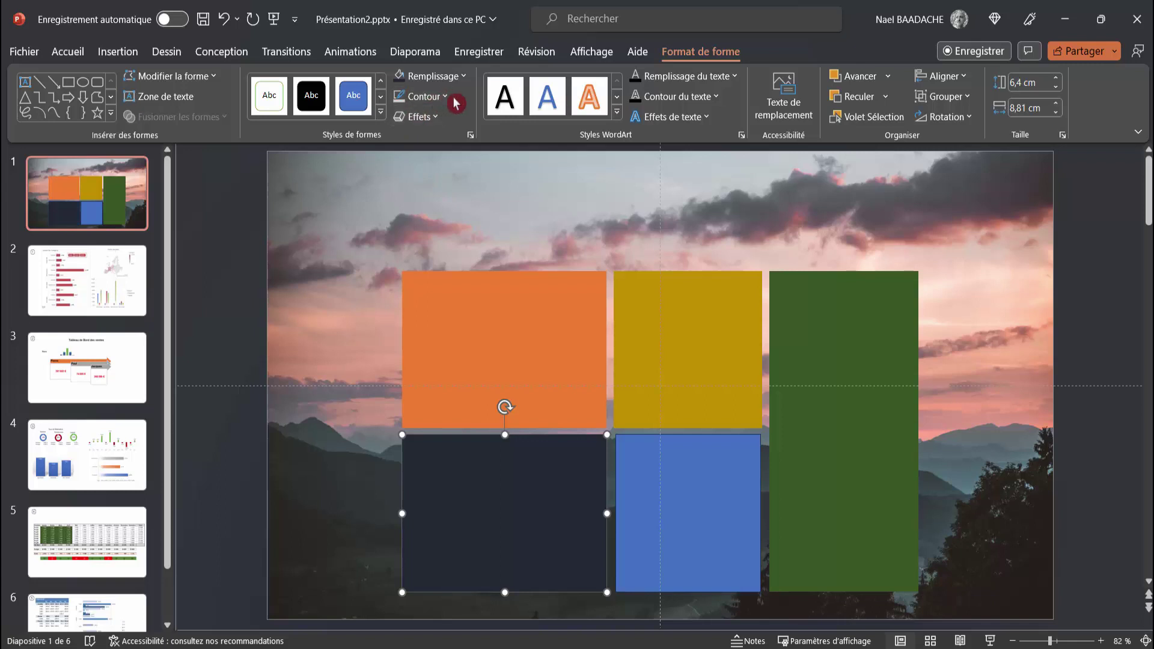
click(446, 98)
click(439, 317)
click(689, 511)
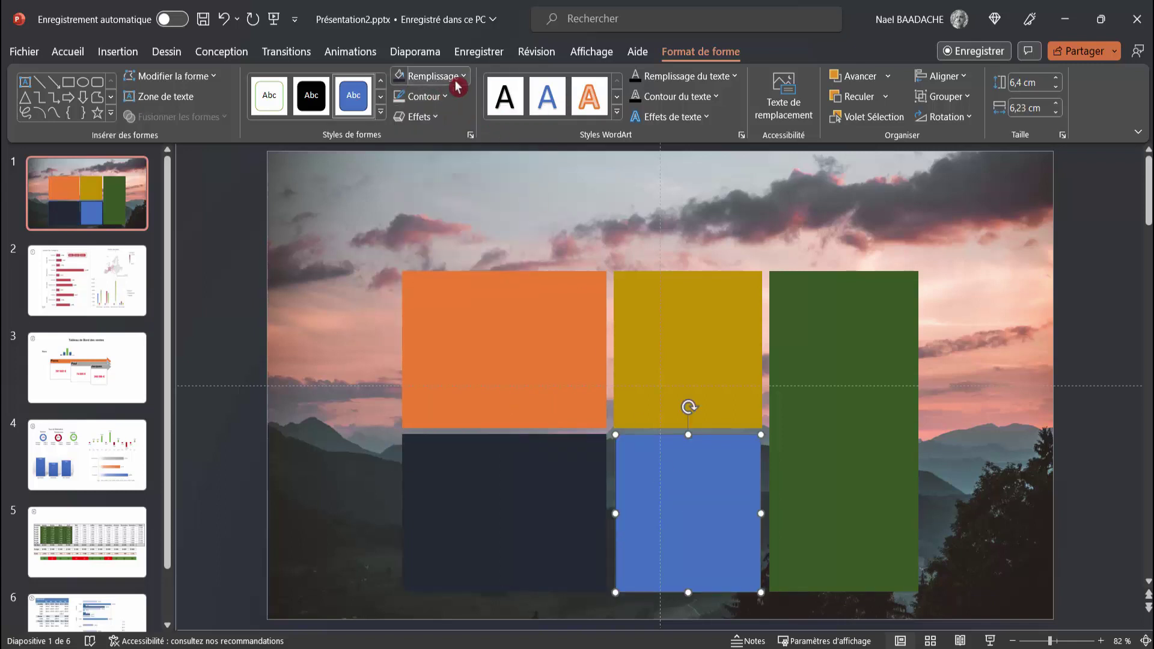
click(467, 78)
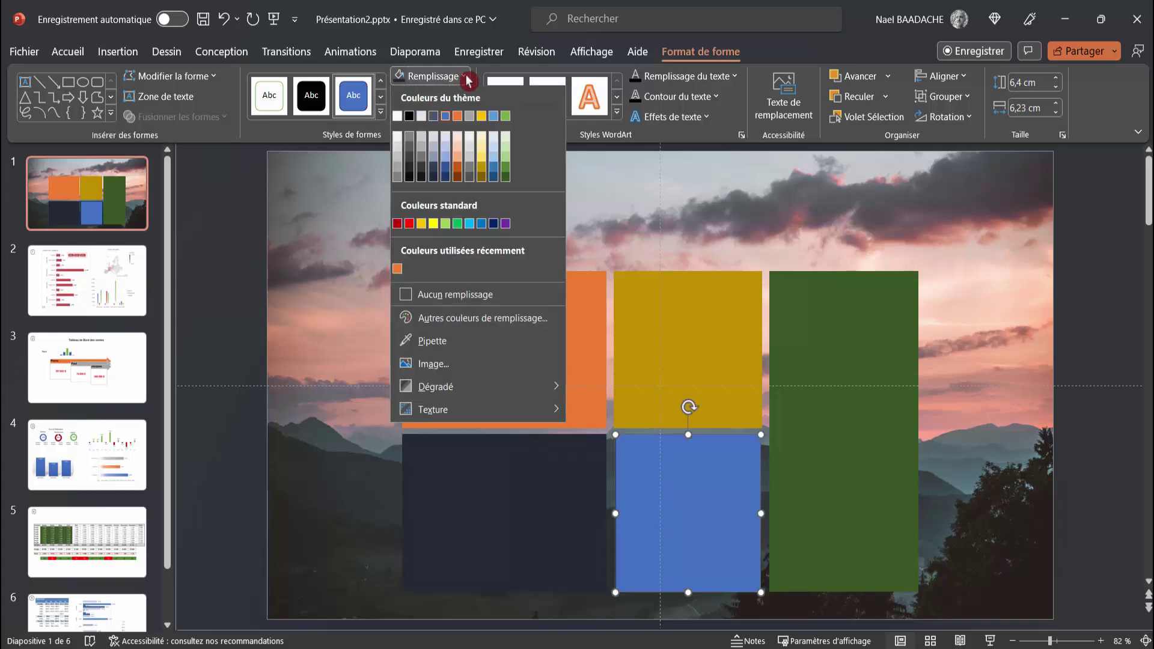
click(459, 174)
click(444, 96)
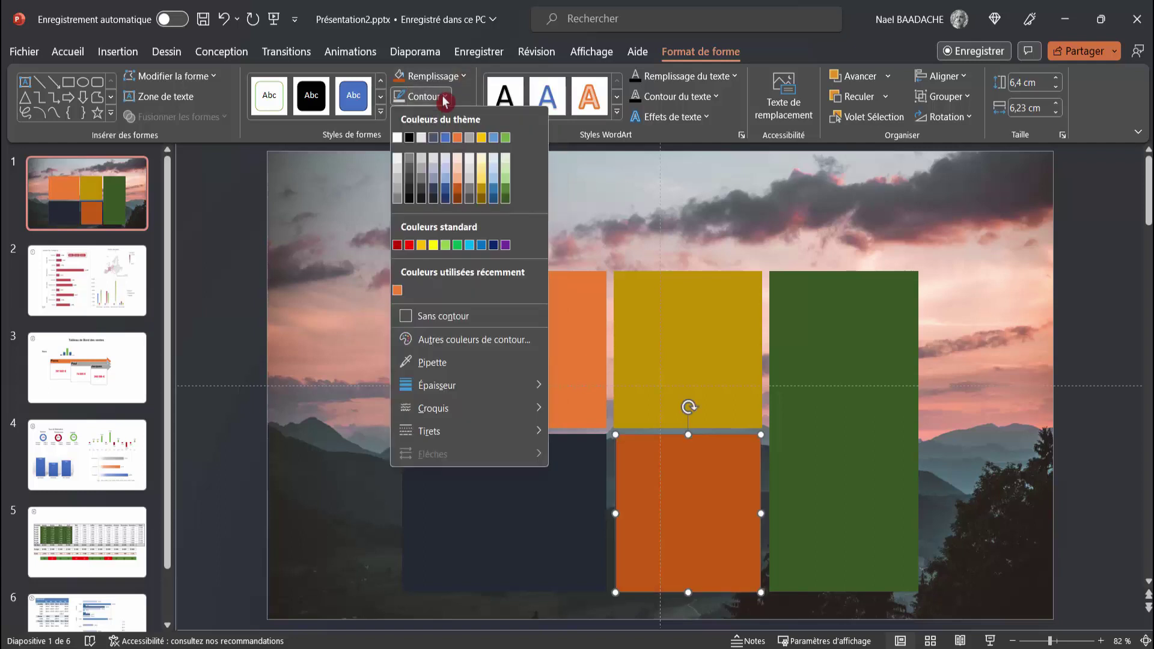
click(438, 309)
- Draw a text box above the tiles and type 'REPORTING DU MOIS DE JANVIER'
click(999, 320)
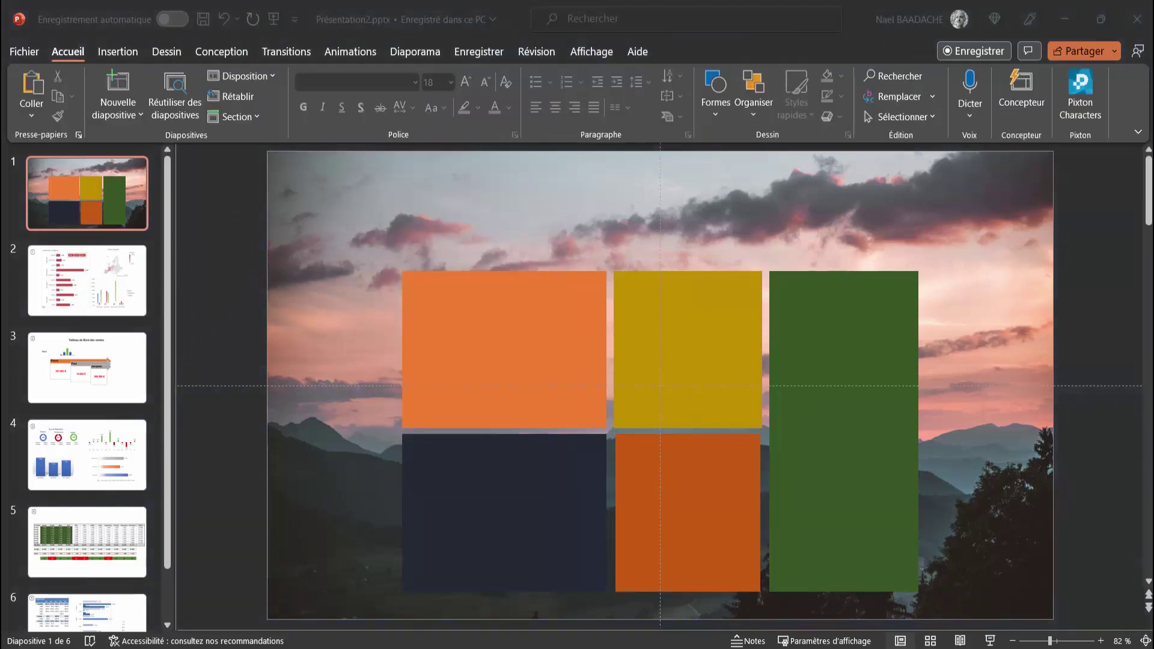
click(115, 53)
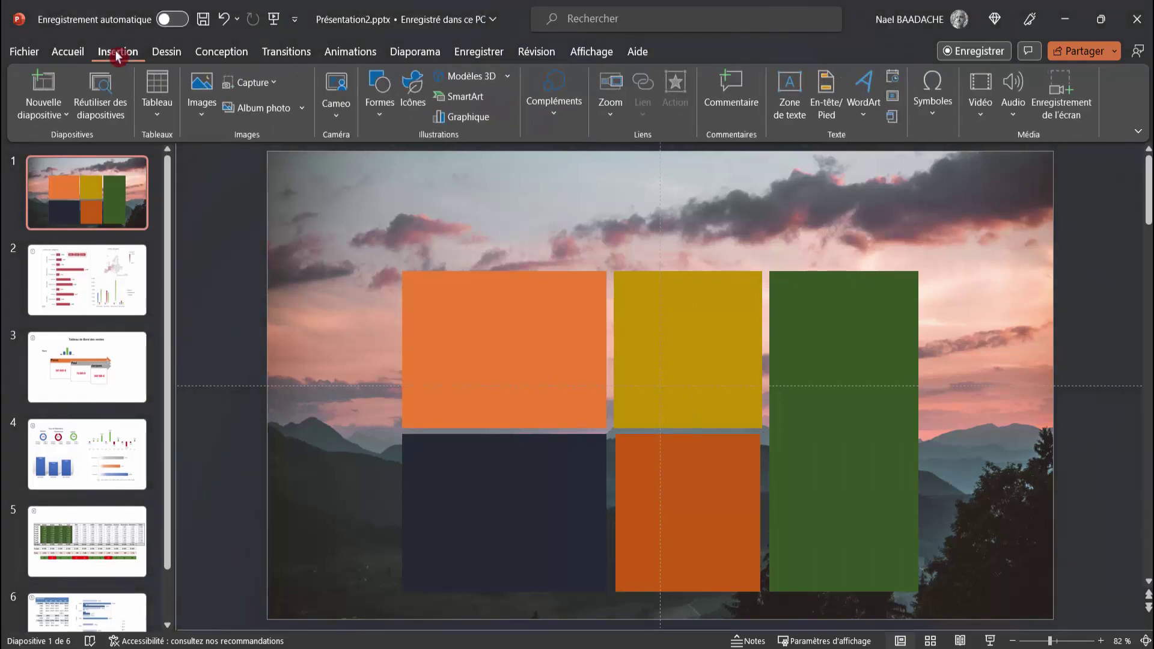
click(800, 89)
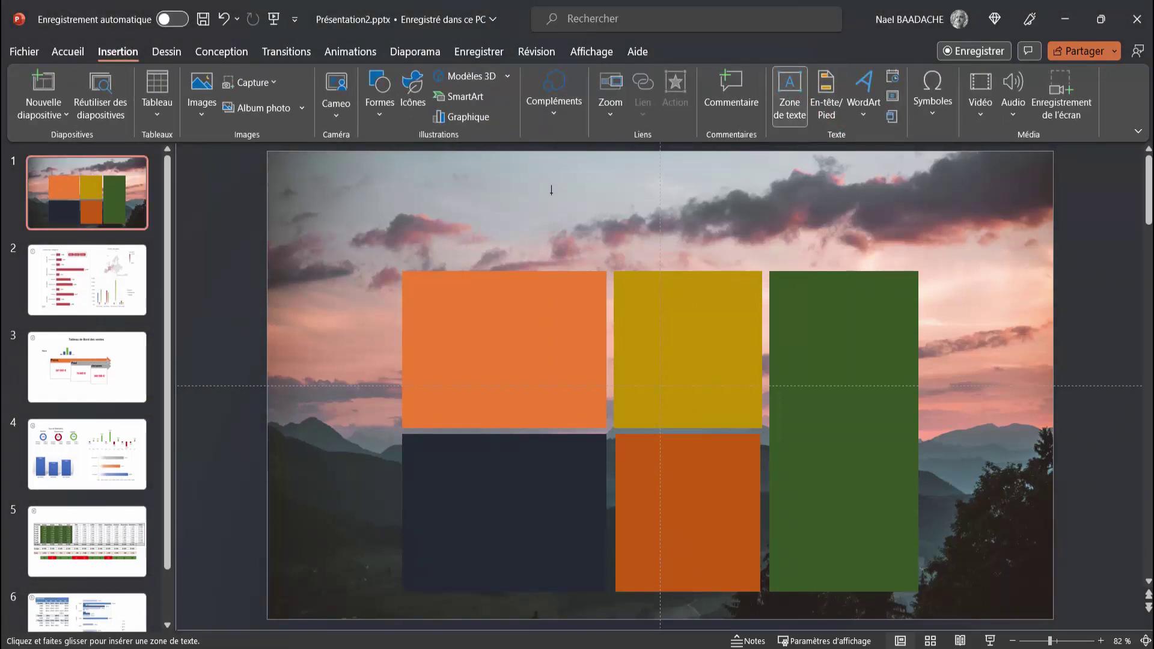
drag(547, 181, 843, 222)
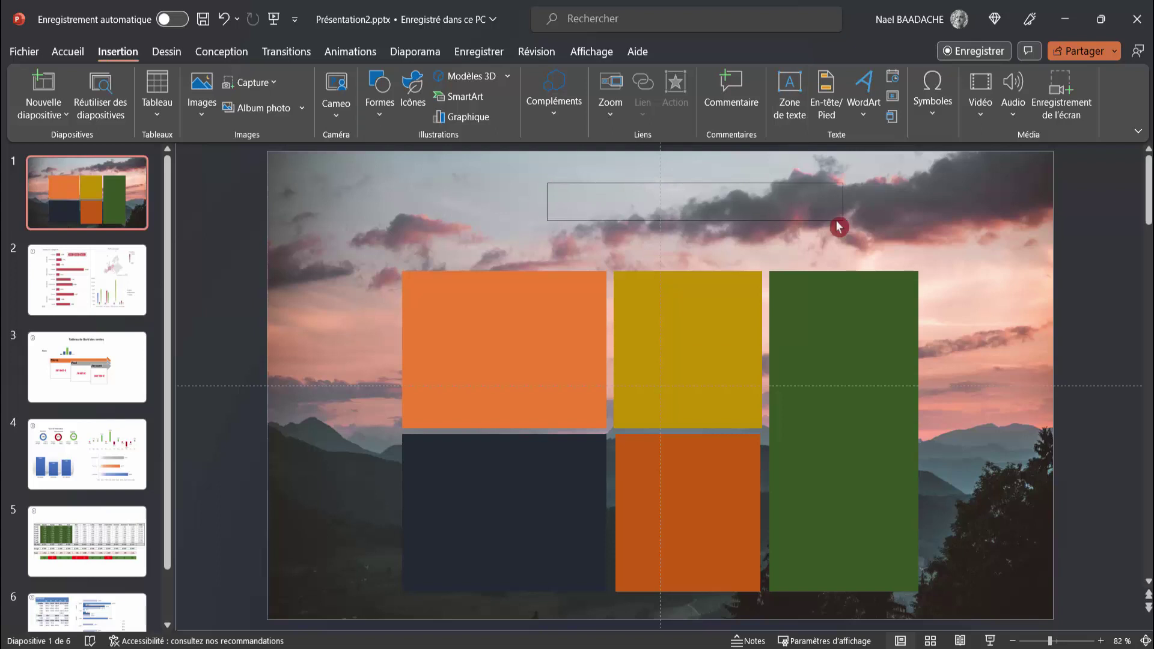
text(REPORTING DU MOIS DE JANVIER)
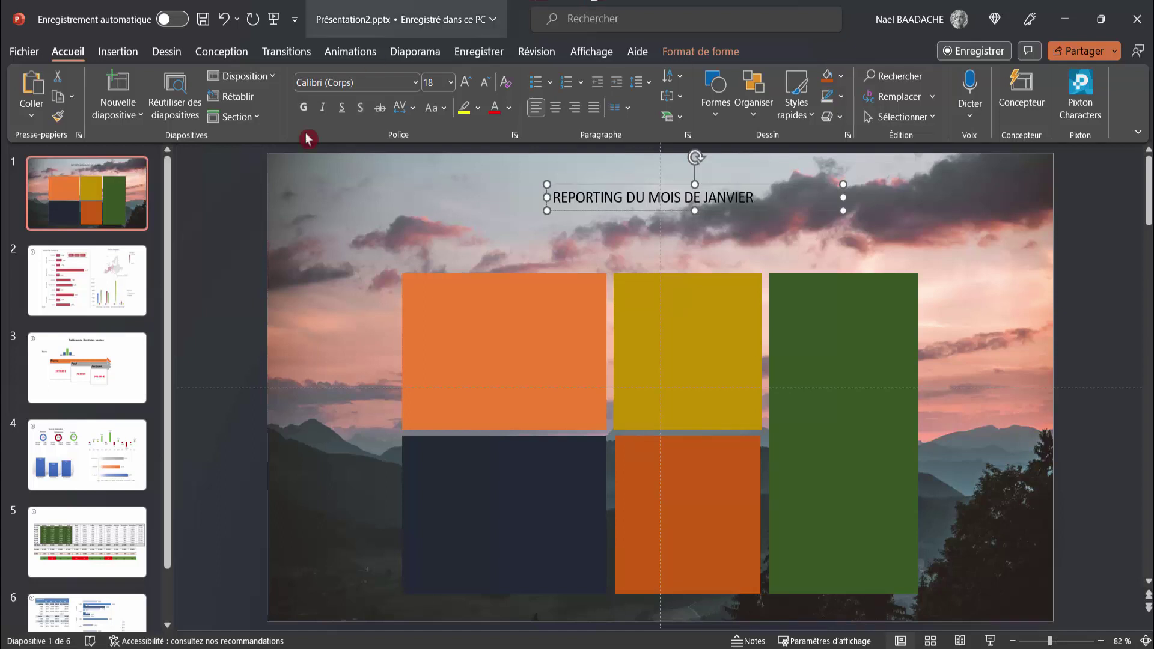
- Set the title to Aharoni, centre its text, and centre the box horizontally on the slide
click(350, 84)
text(A)
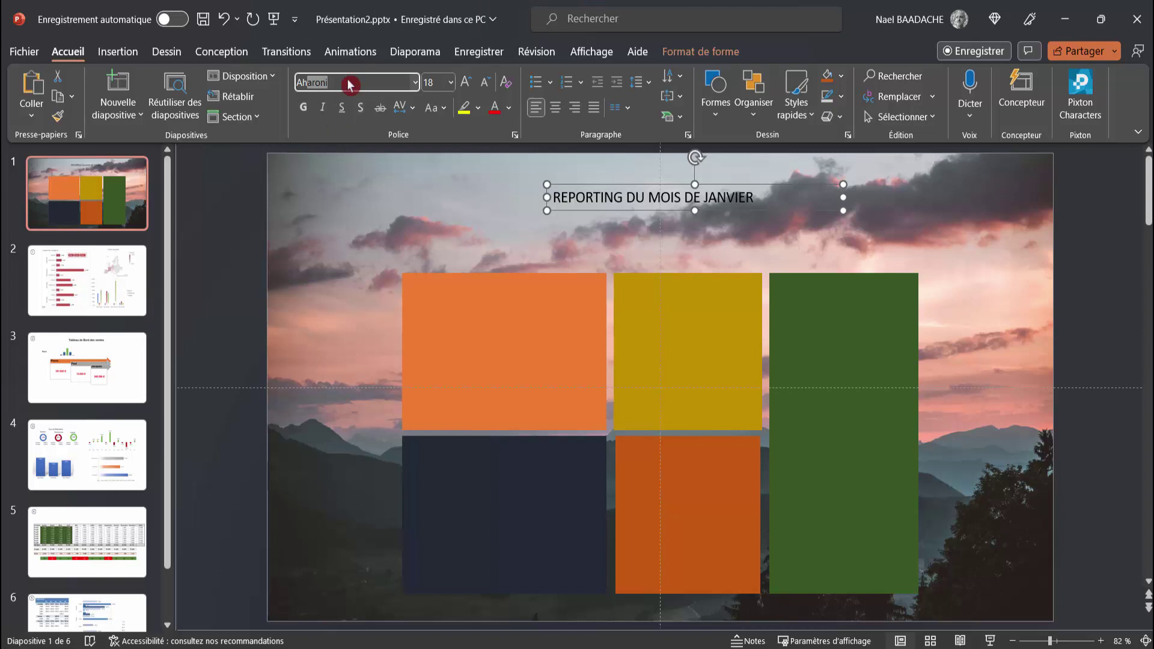
key(Return)
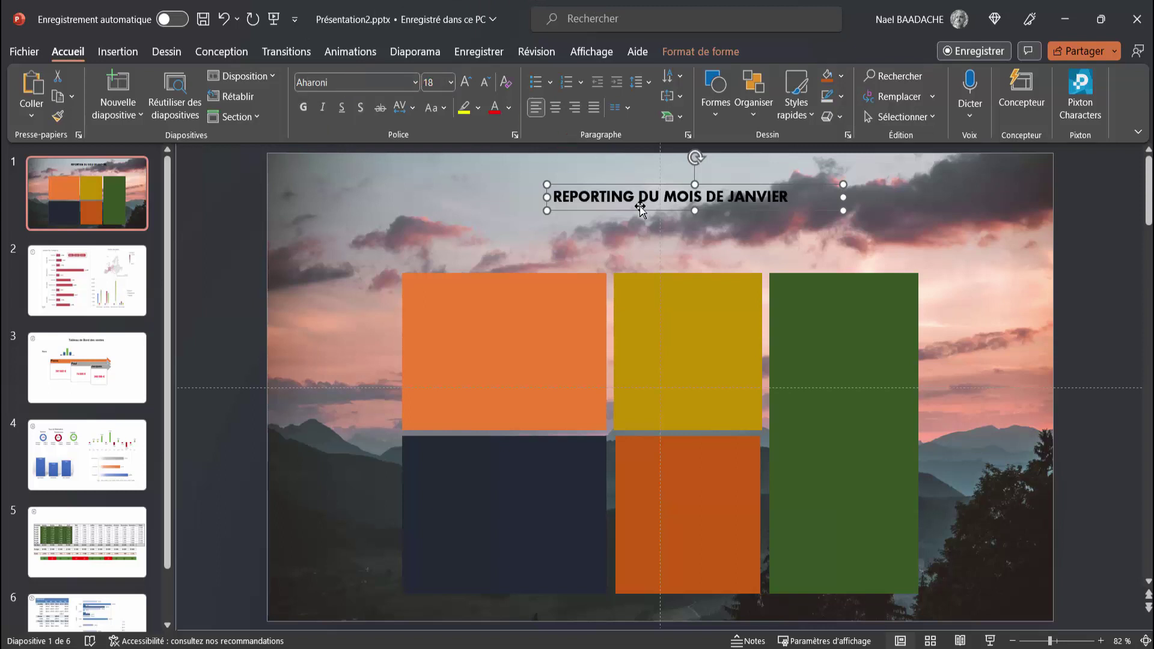
click(556, 108)
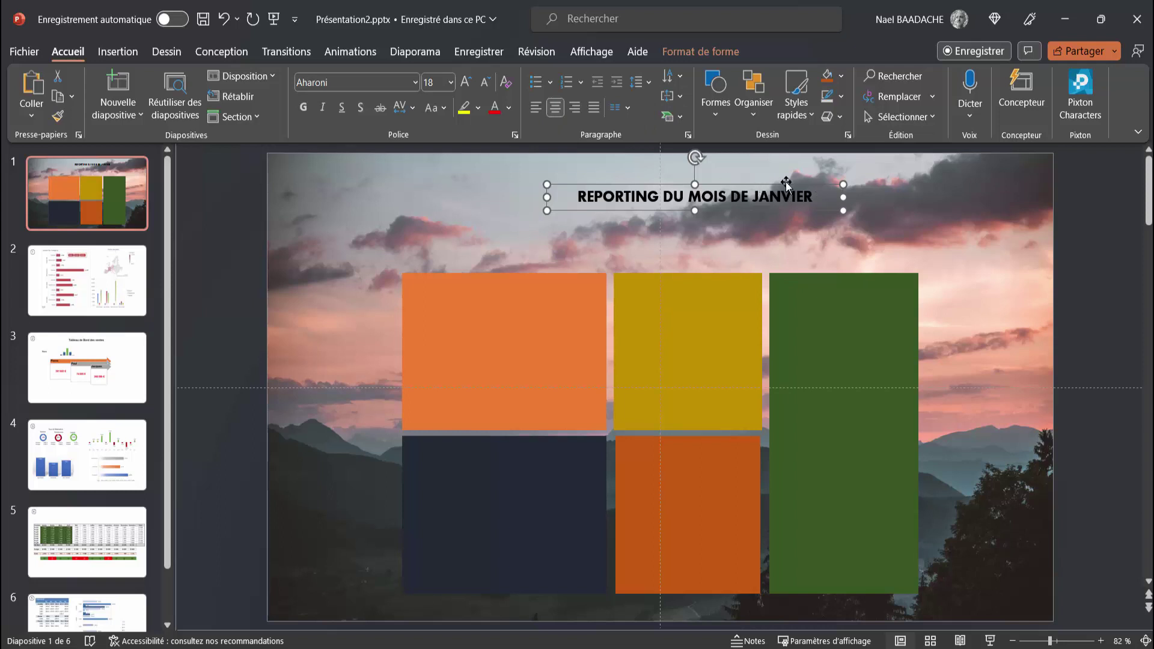
click(703, 53)
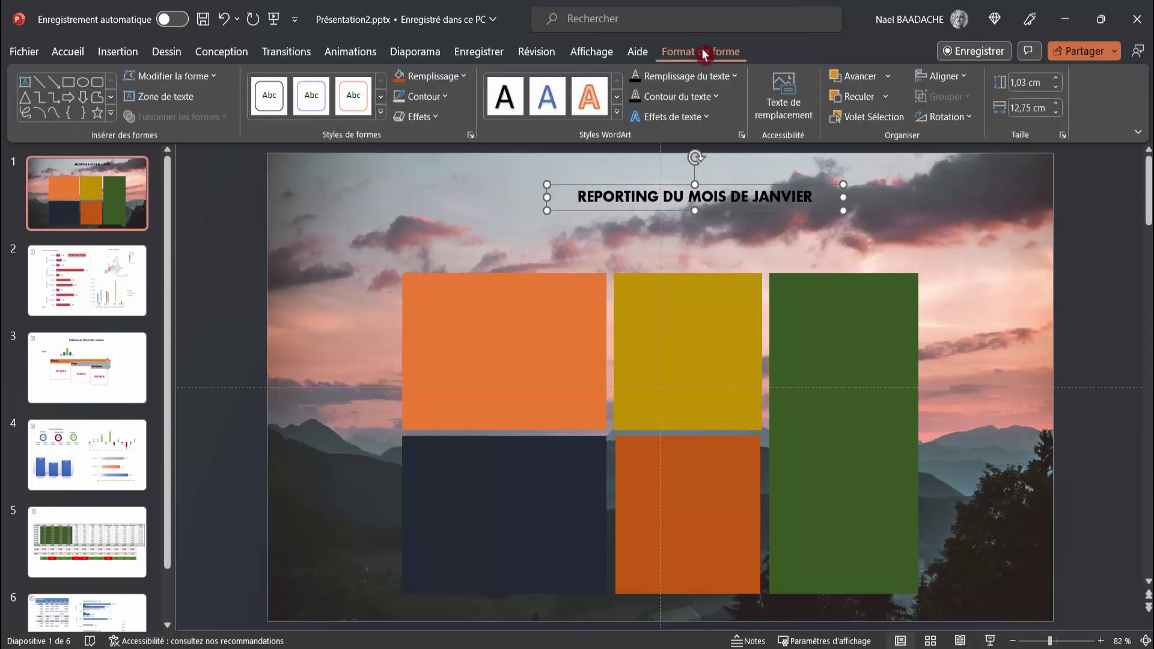
click(963, 78)
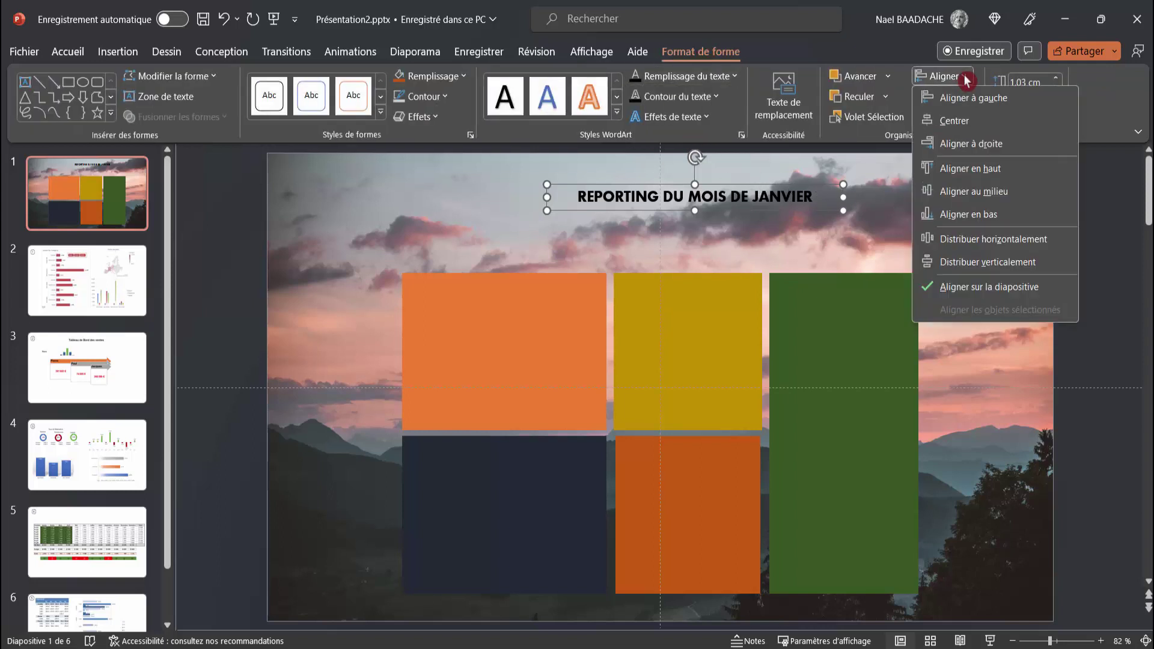
click(956, 121)
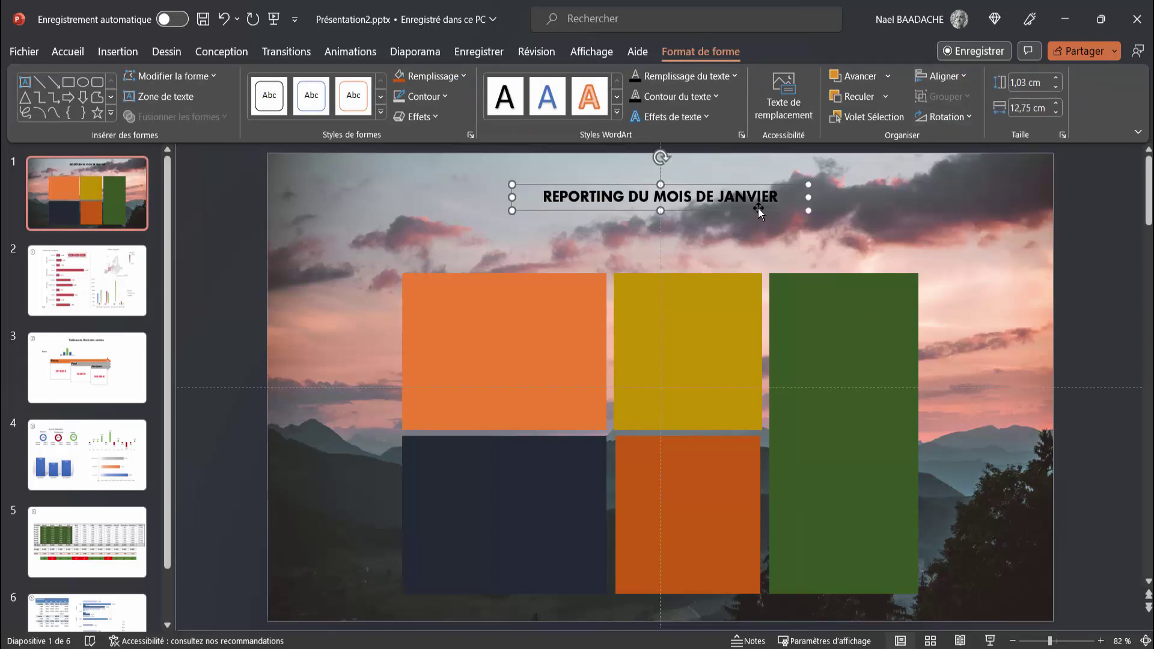
- Duplicate the title below itself and replace its text with 'Rapport de la société Lambda'
drag(759, 208, 762, 236)
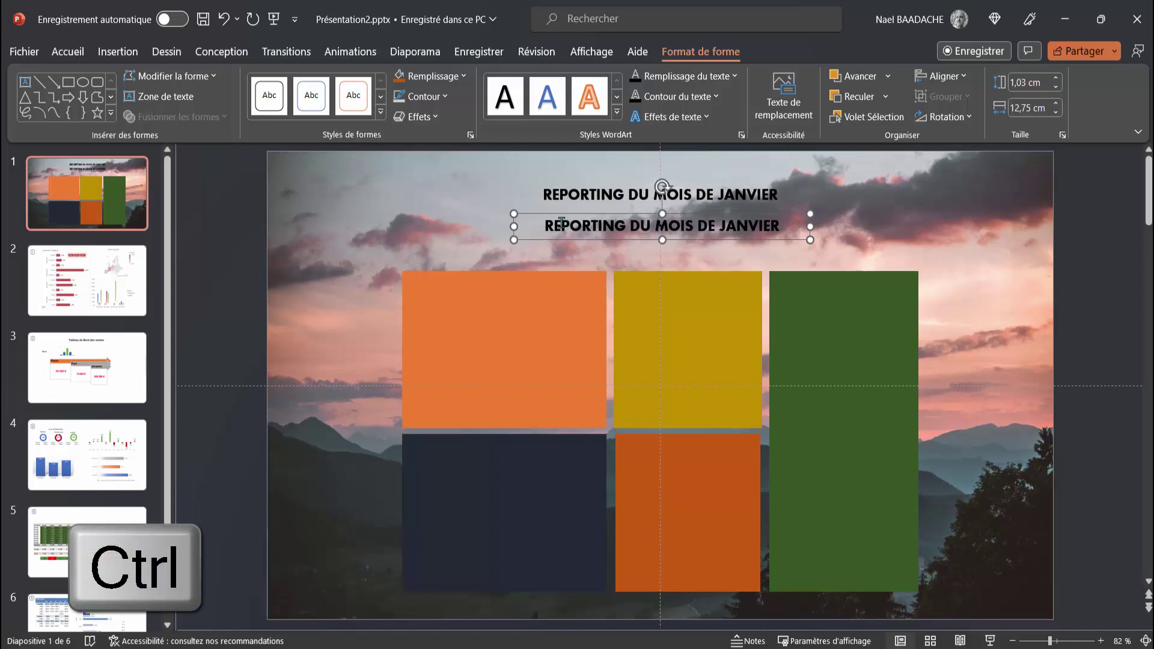
drag(553, 225, 770, 235)
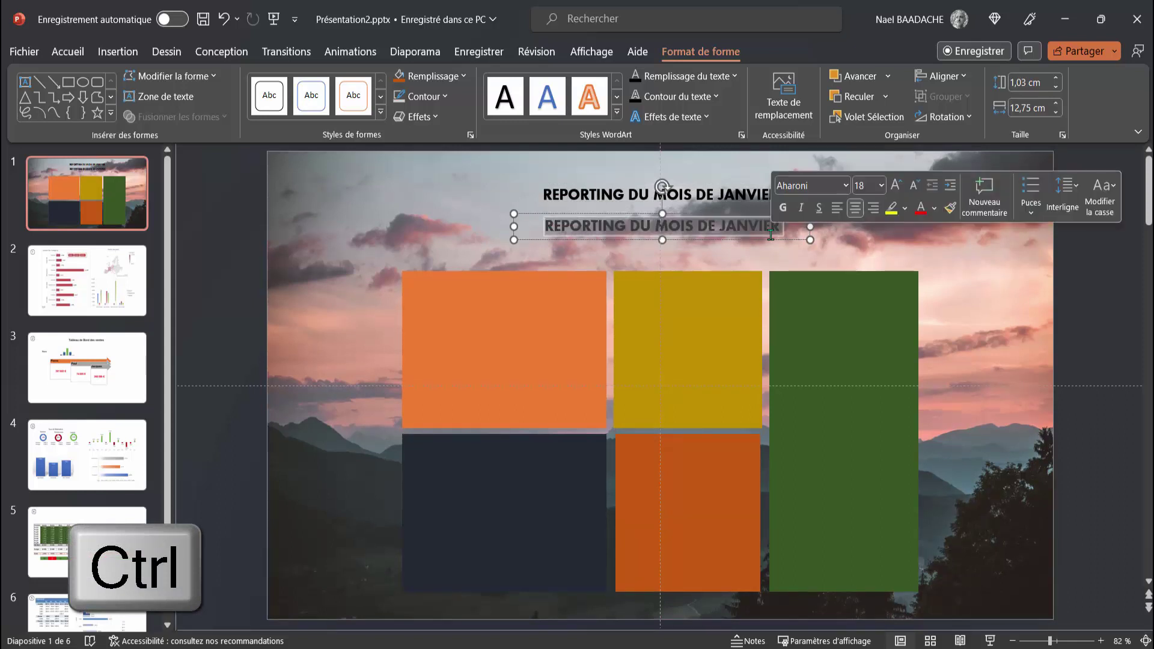
text(Ra)
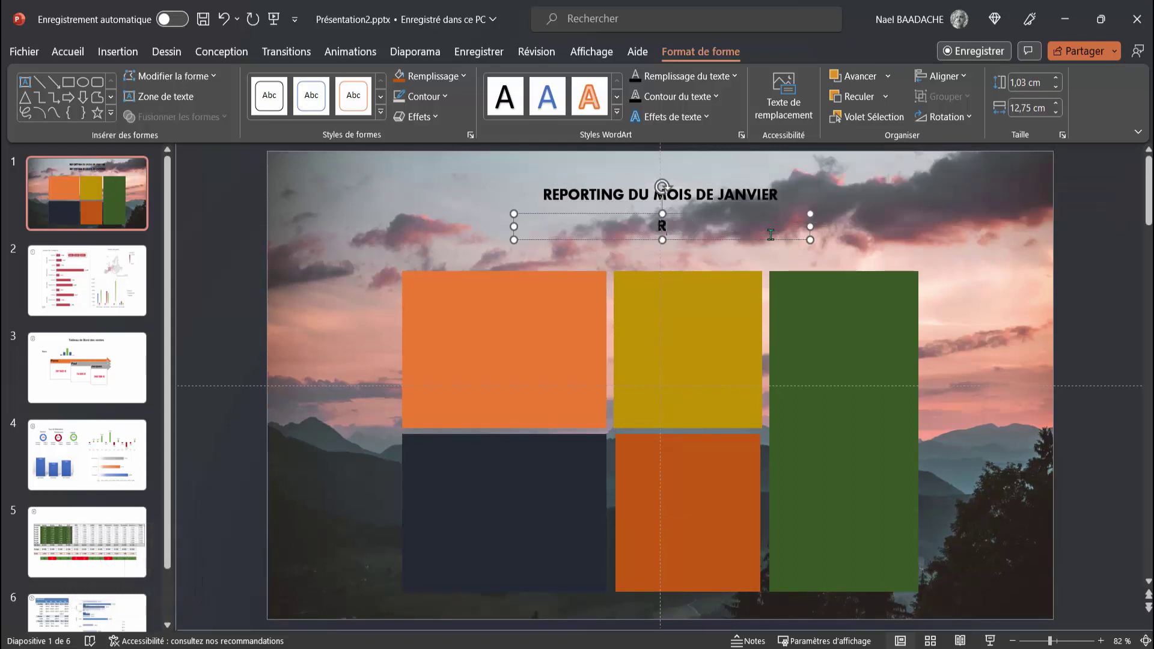
text(pport de la)
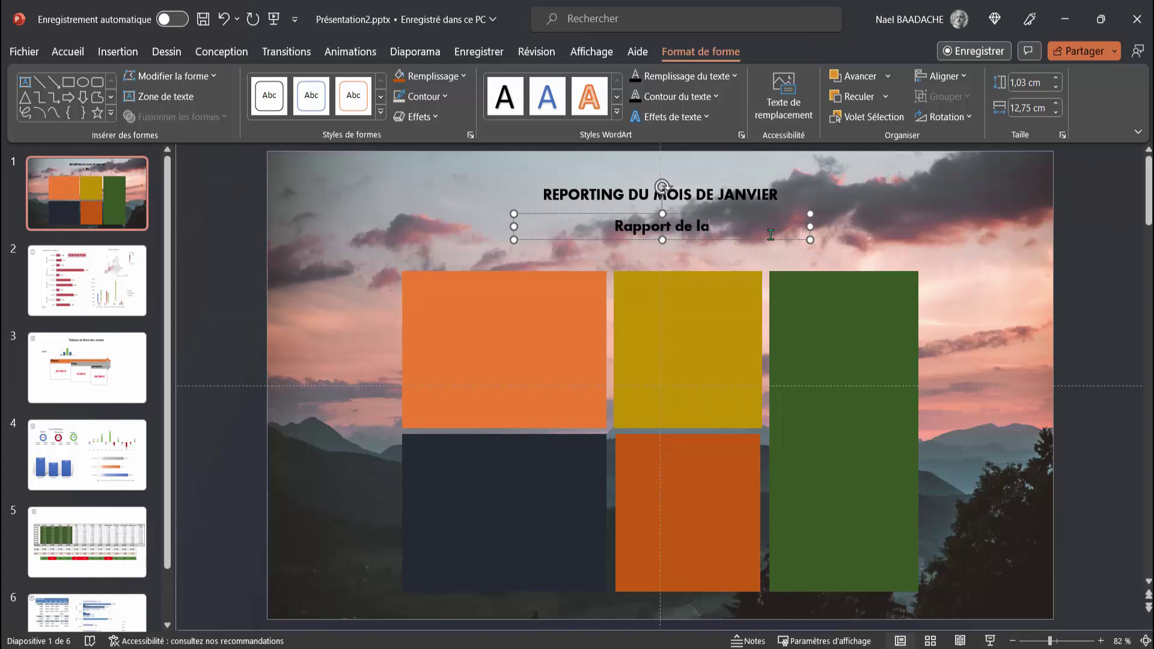
text( société Lambda)
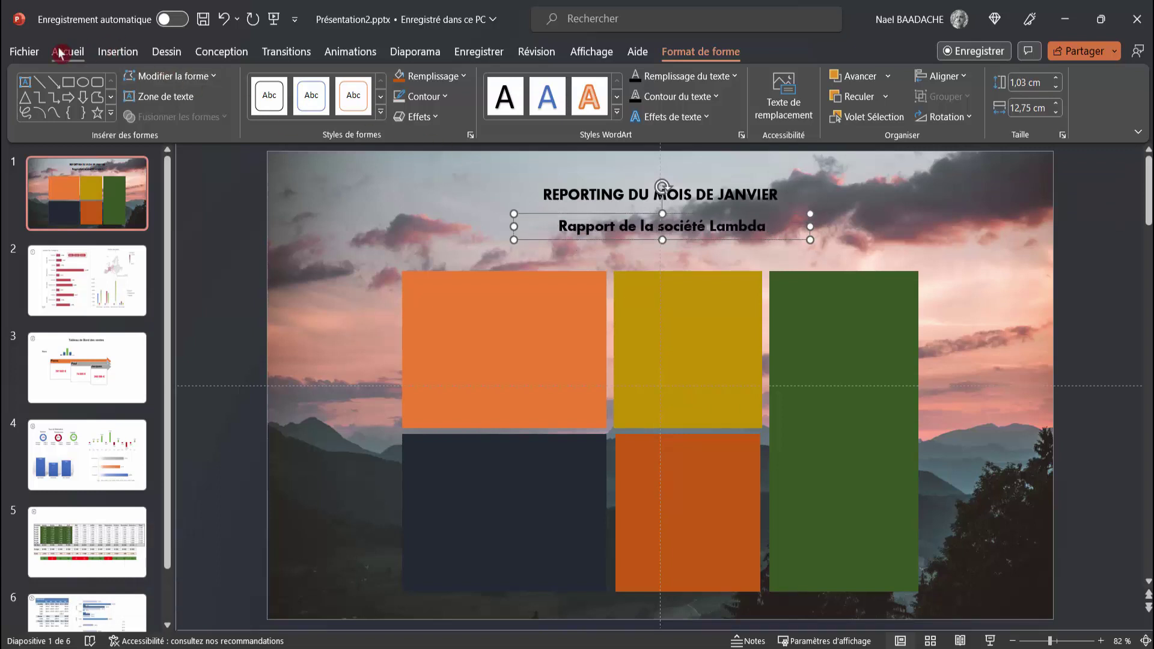
- Format the subtitle as Verdana 16 in dark grey
click(60, 51)
click(349, 83)
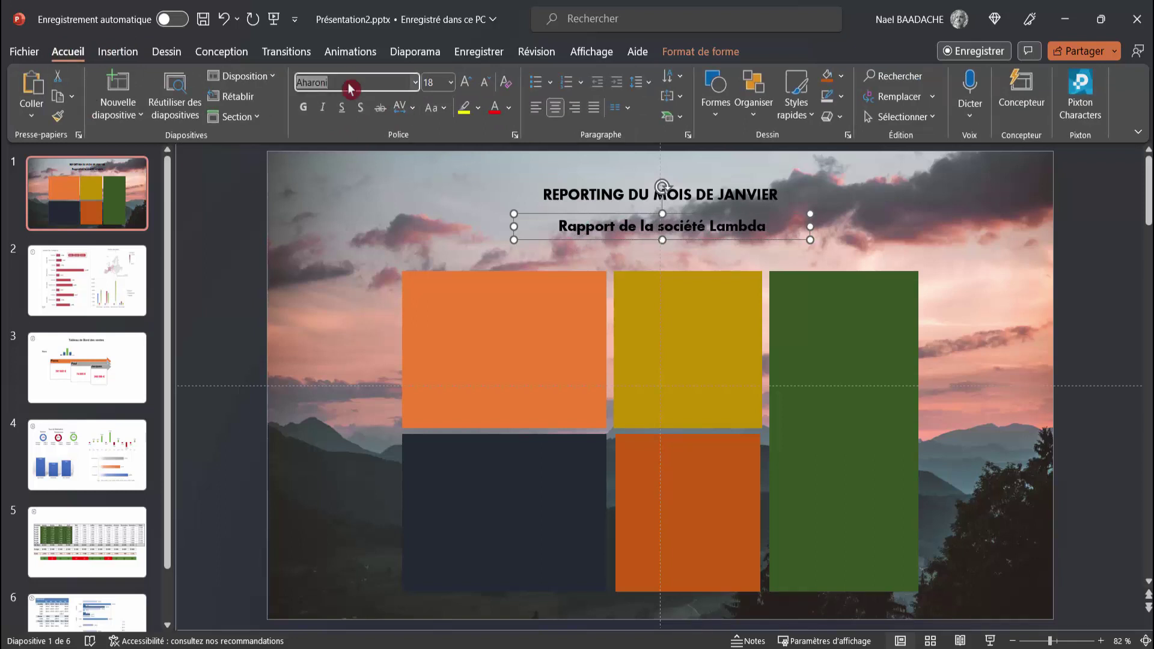
text(Verdana)
key(Return)
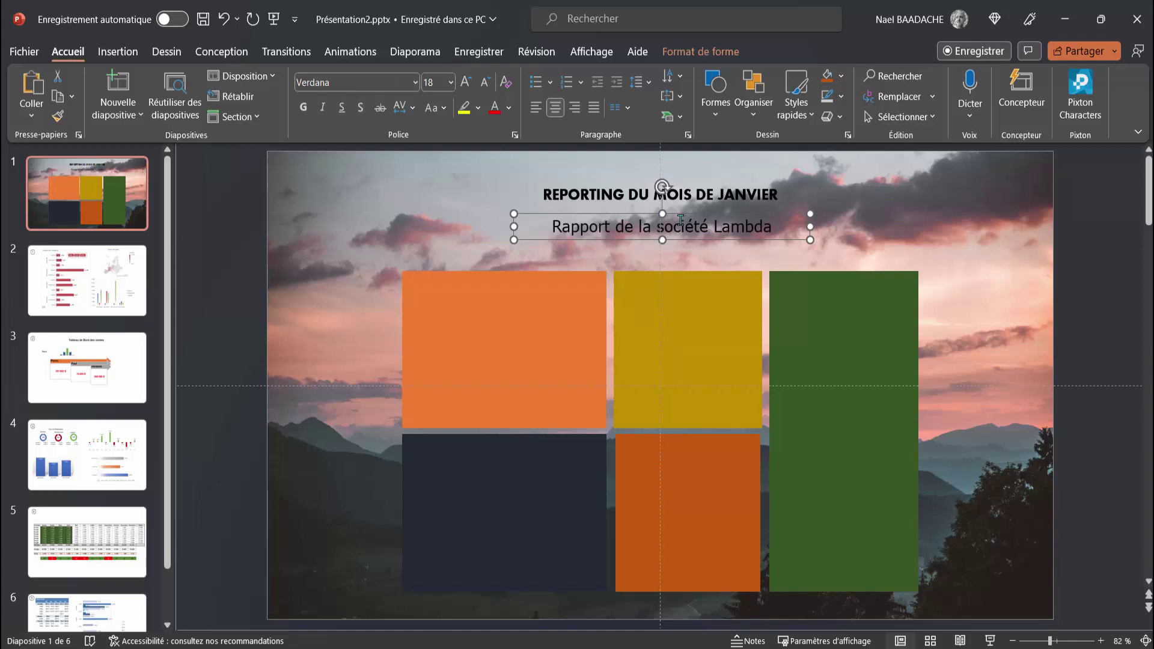
click(485, 84)
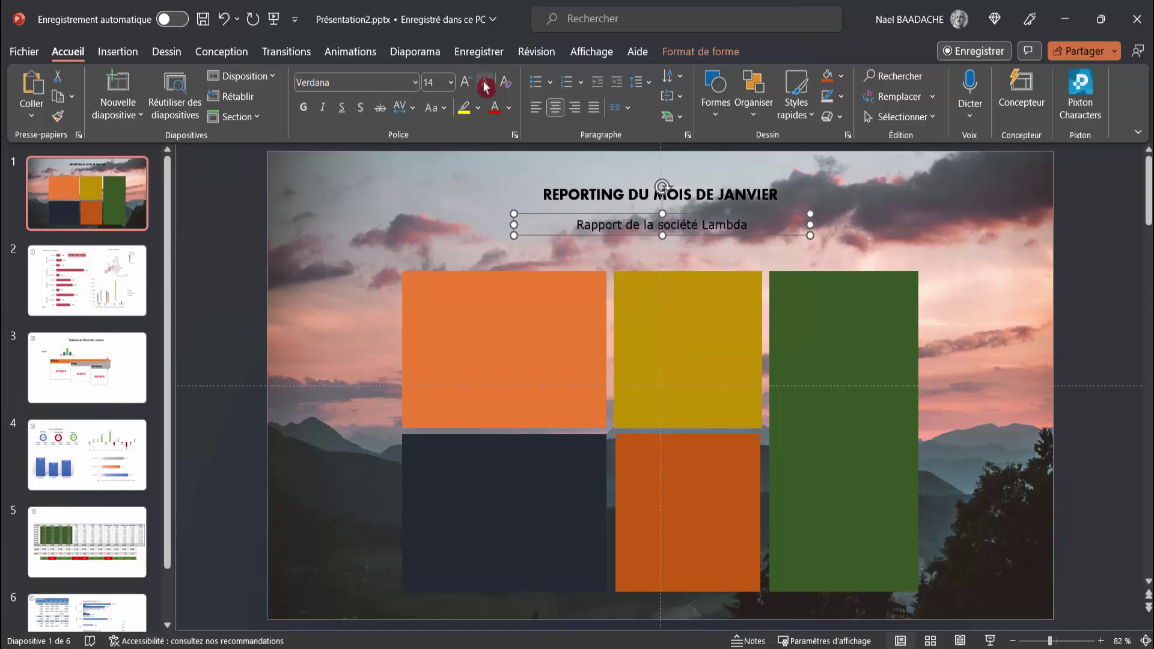
click(465, 82)
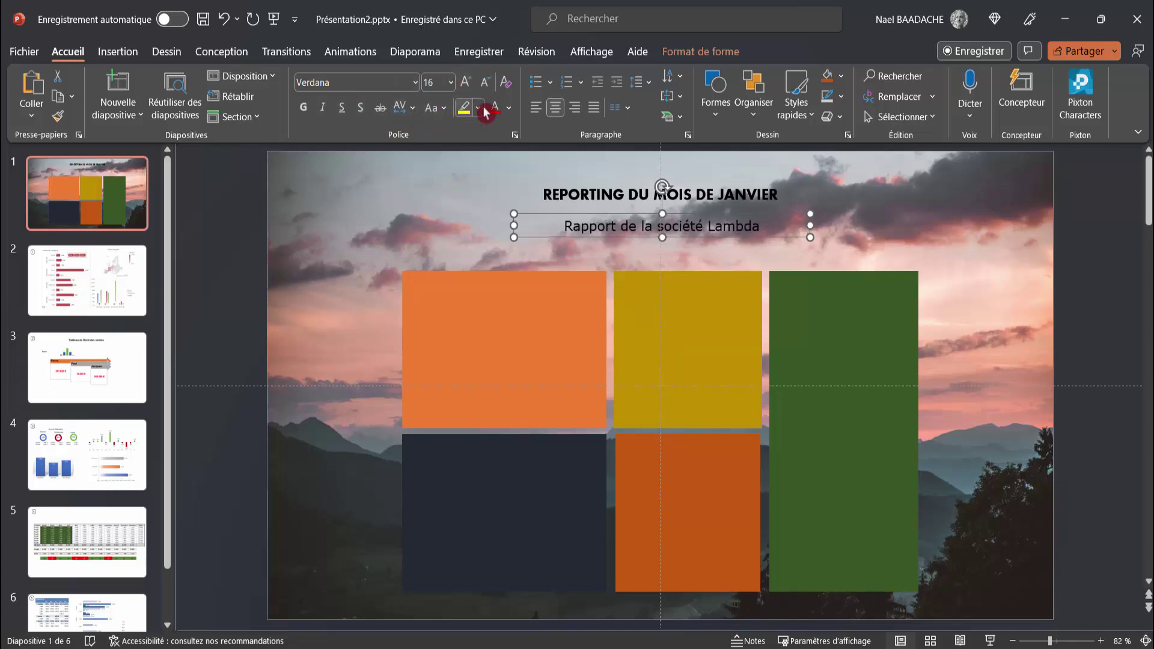
click(509, 108)
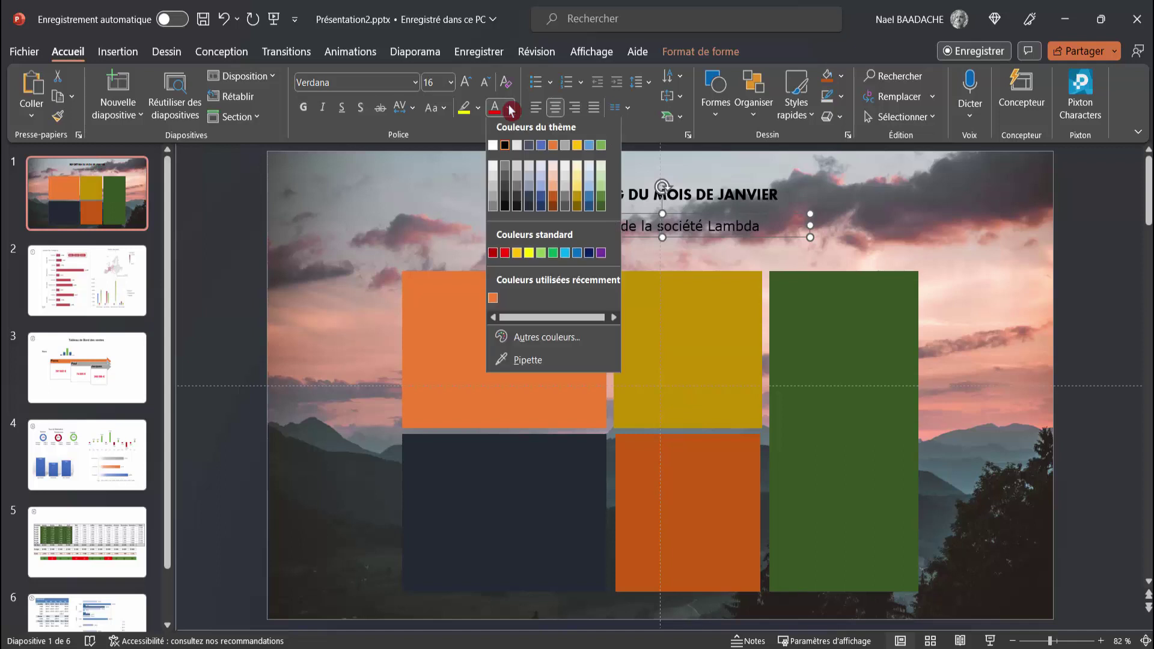
click(506, 198)
click(1021, 520)
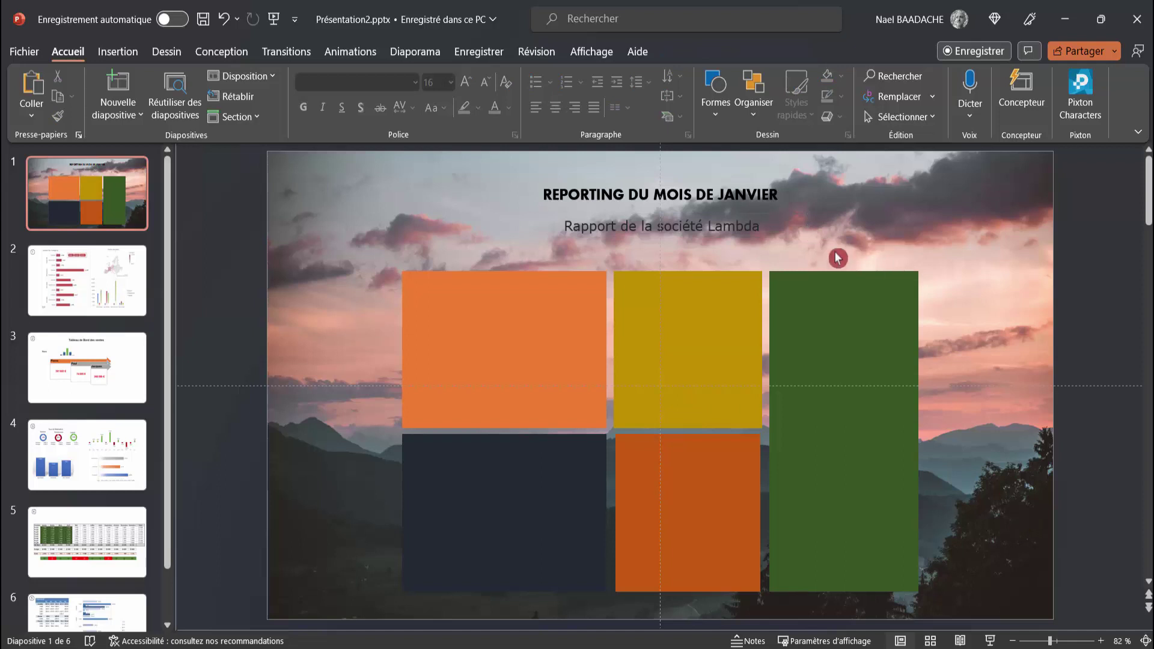
- Set the sunset background image's transparency to 36% in Mise en forme de l'arrière-plan
right_click(1012, 502)
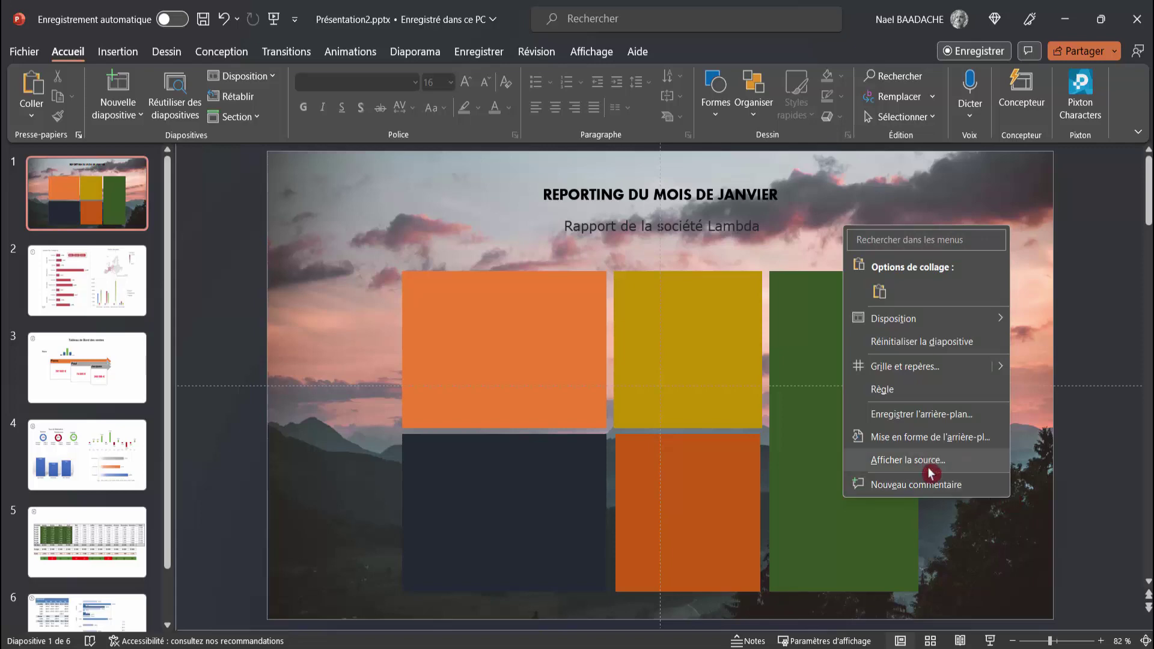
click(921, 446)
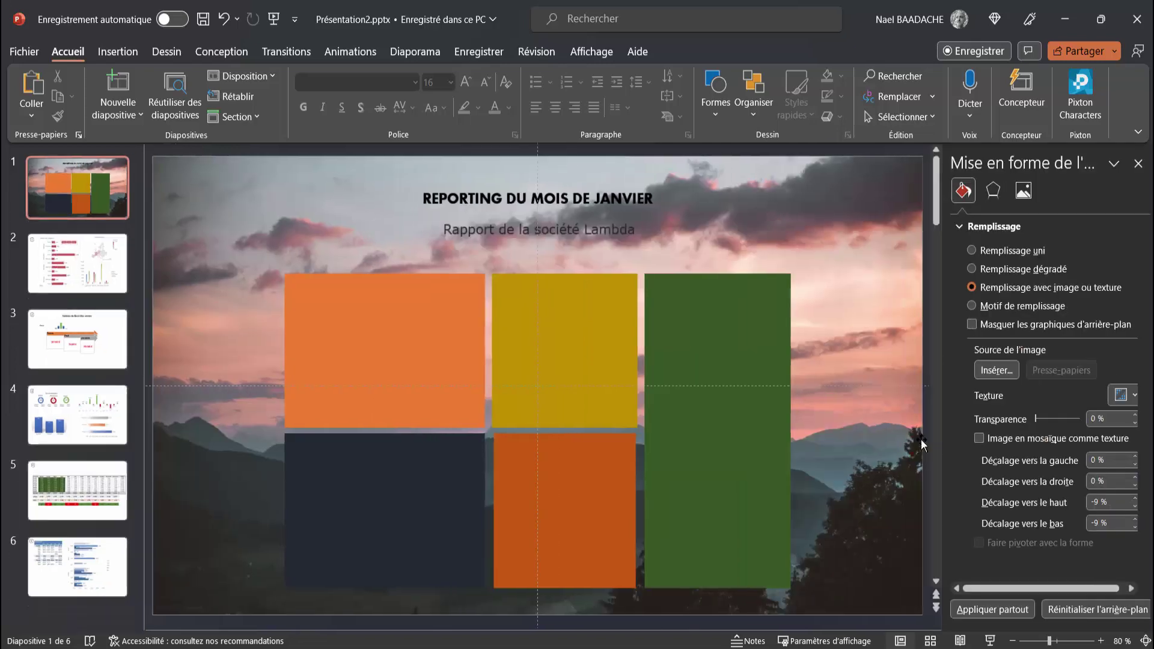
click(1053, 419)
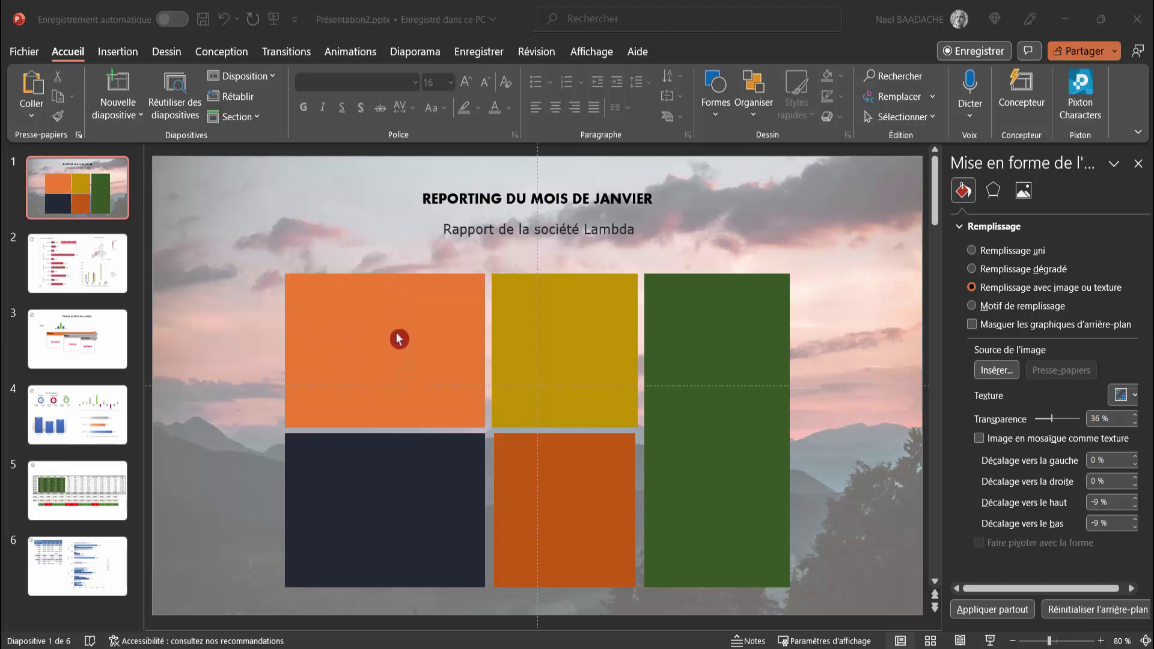
click(401, 330)
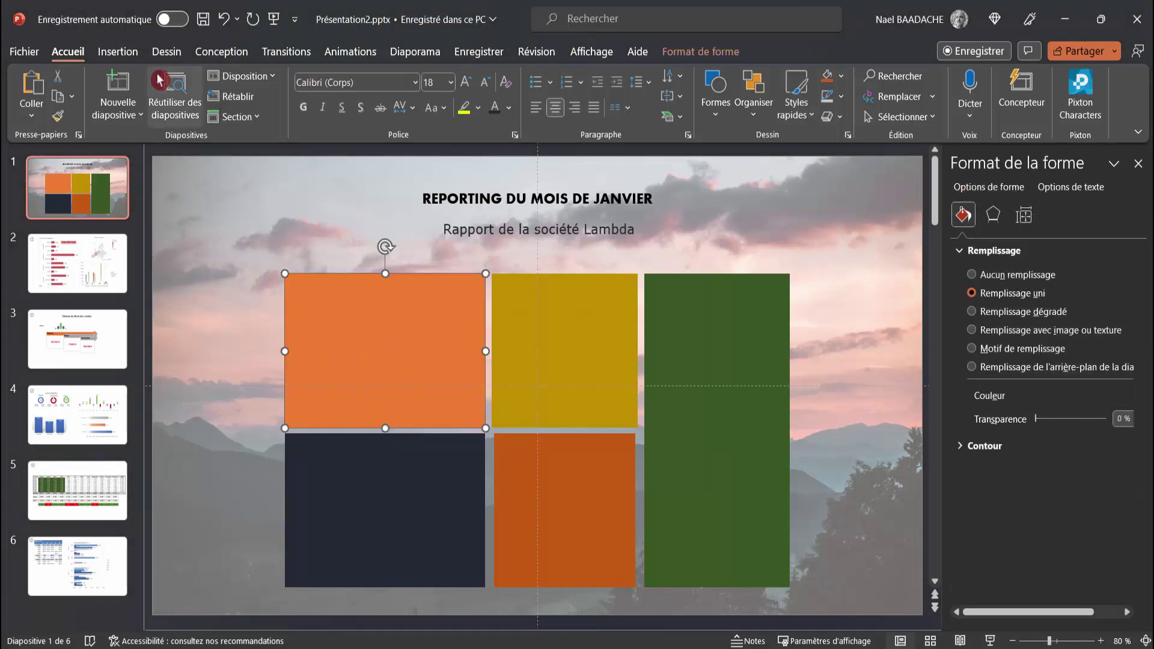
- Insert the contact-book icon, move it into the orange tile, and colour it white
click(118, 53)
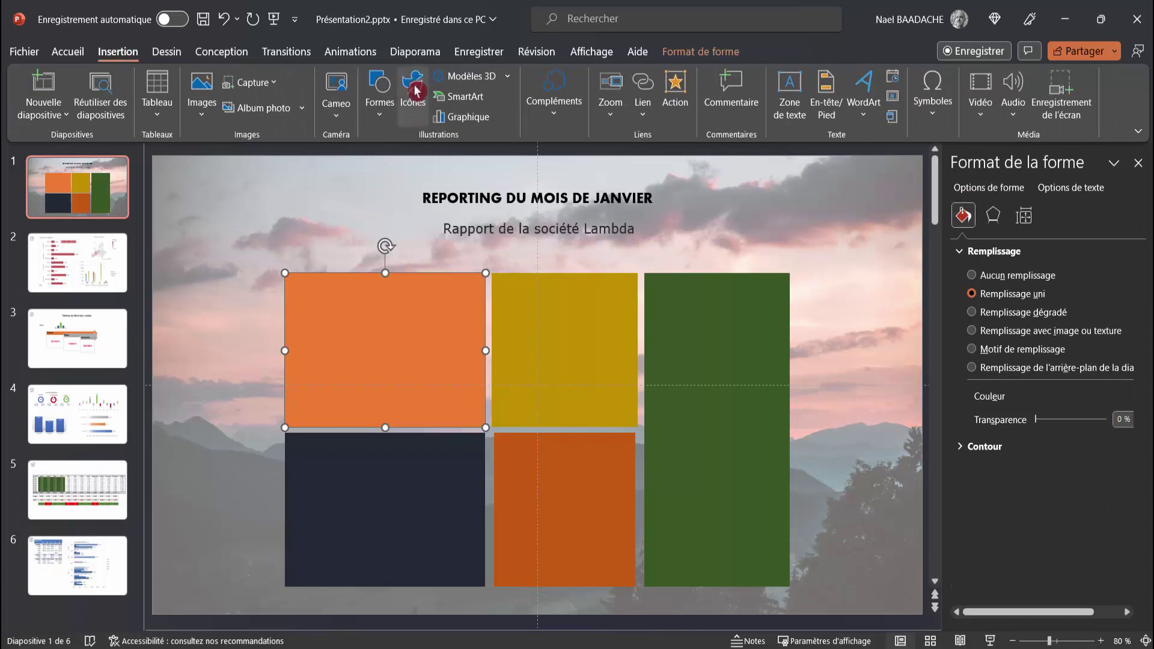
click(415, 90)
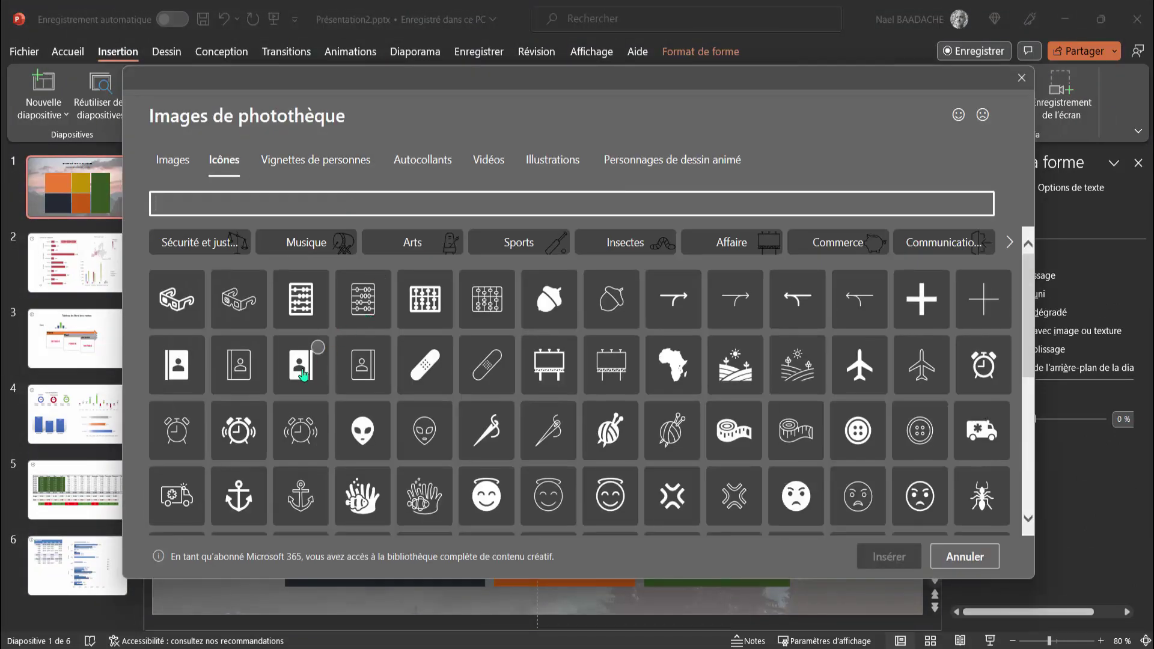
click(311, 372)
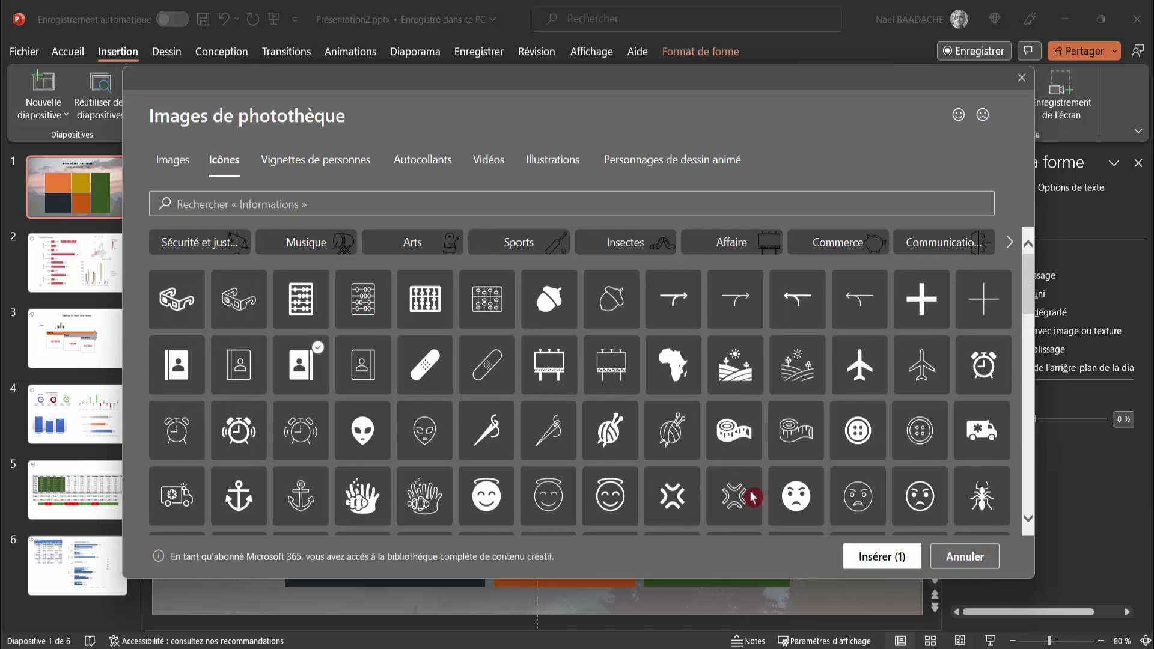
click(884, 557)
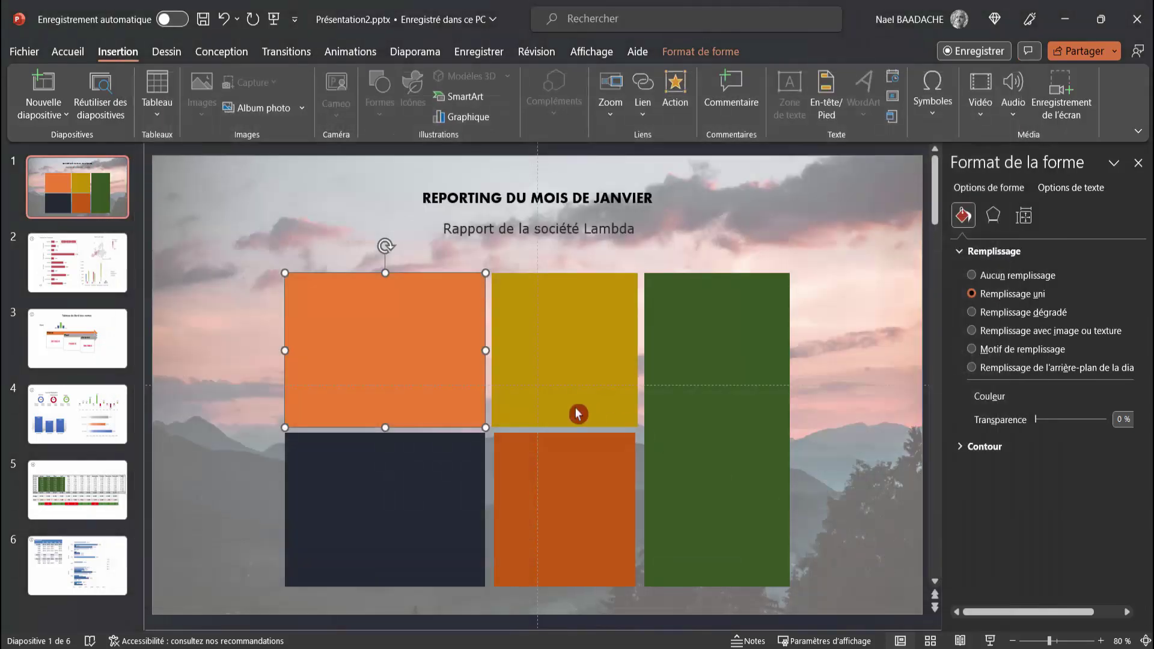
mouse_move(539, 379)
mouse_down()
mouse_move(395, 353)
mouse_move(403, 377)
mouse_up()
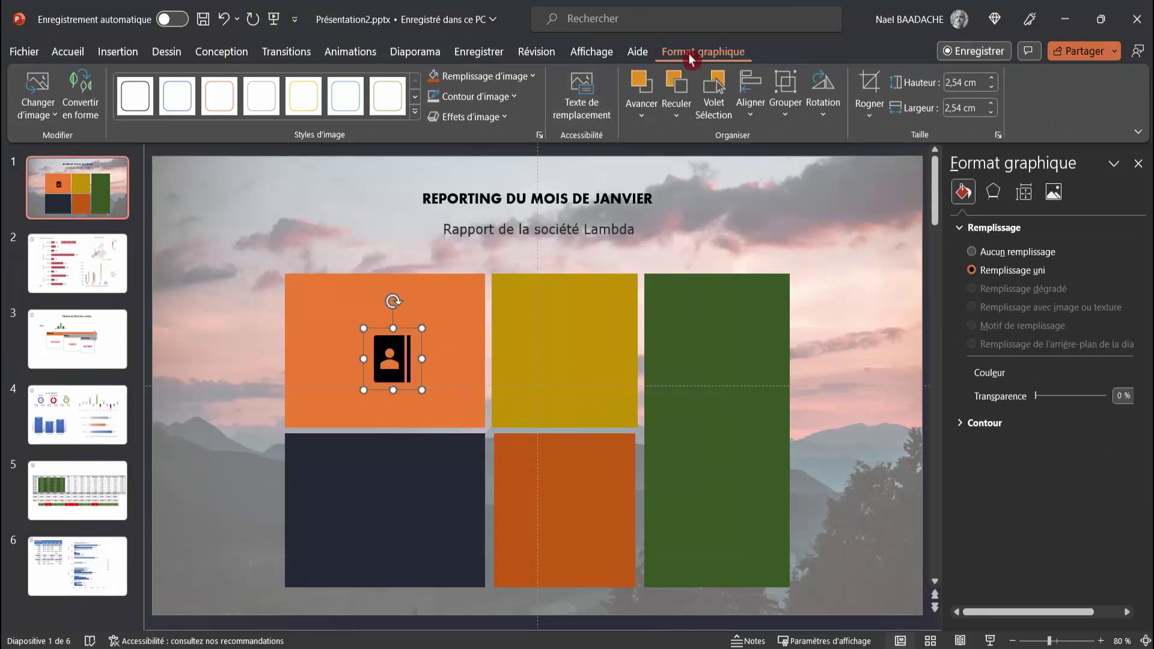
click(530, 77)
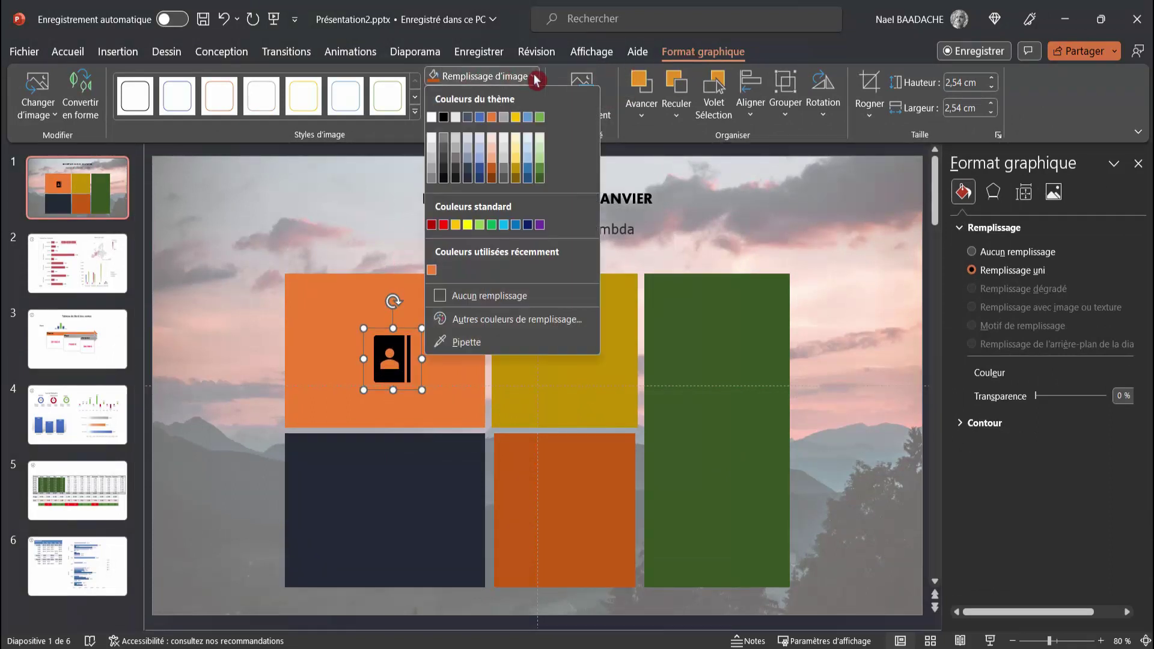
click(431, 117)
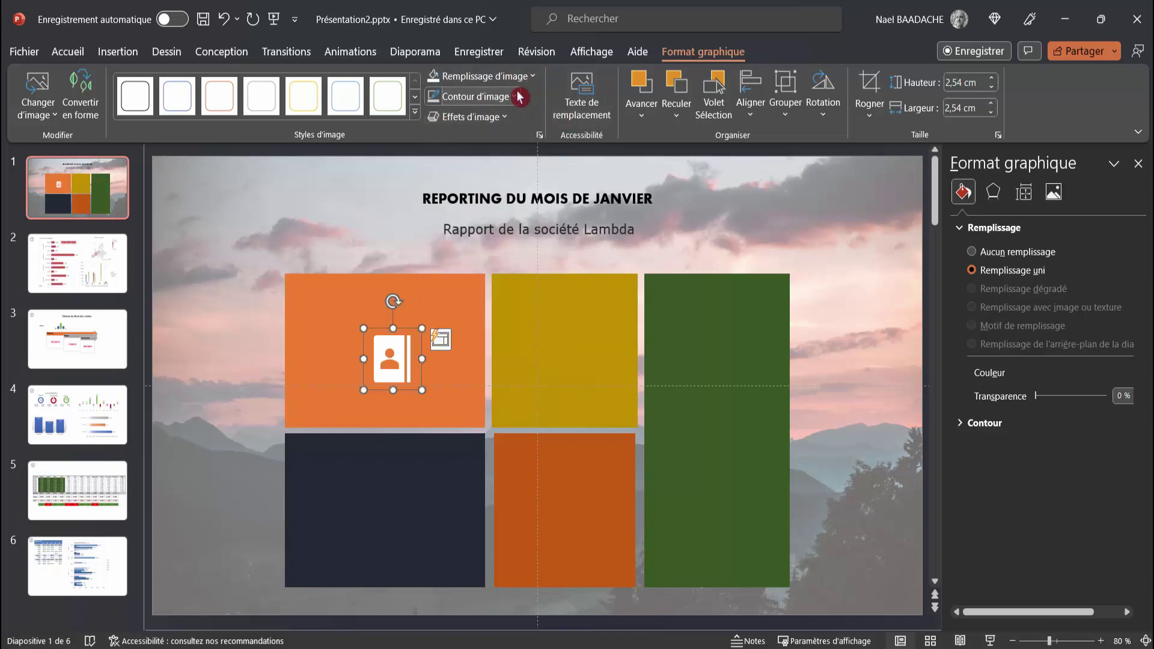
click(510, 98)
click(432, 137)
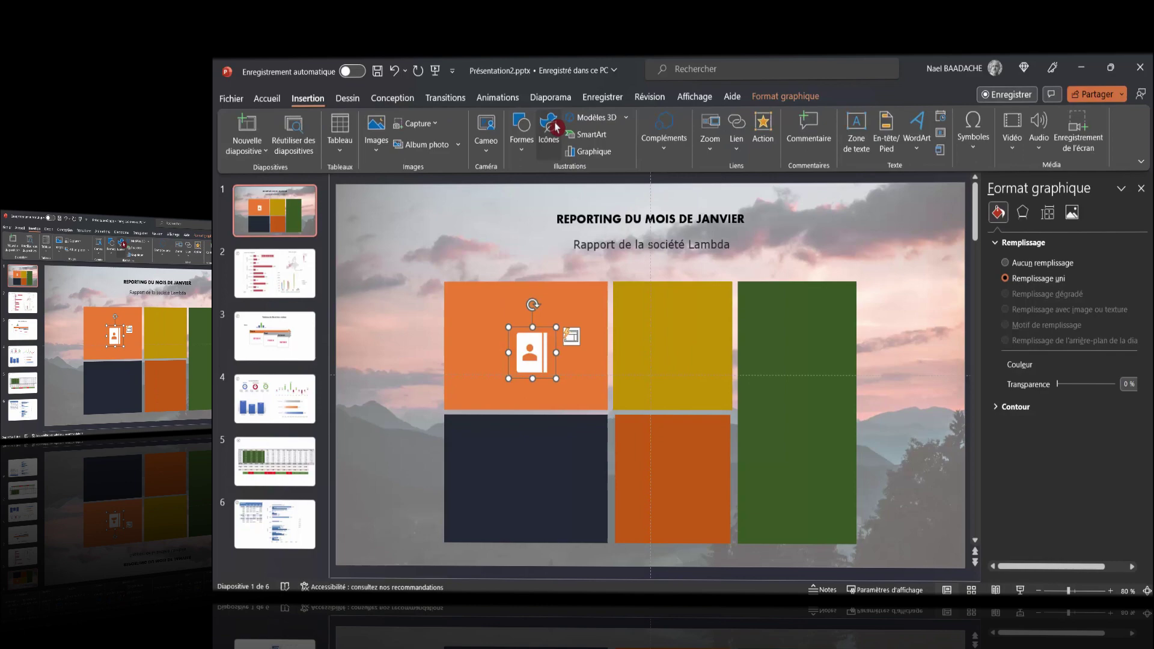
- Insert icons for the yellow and green tiles, including the runner icon
click(748, 182)
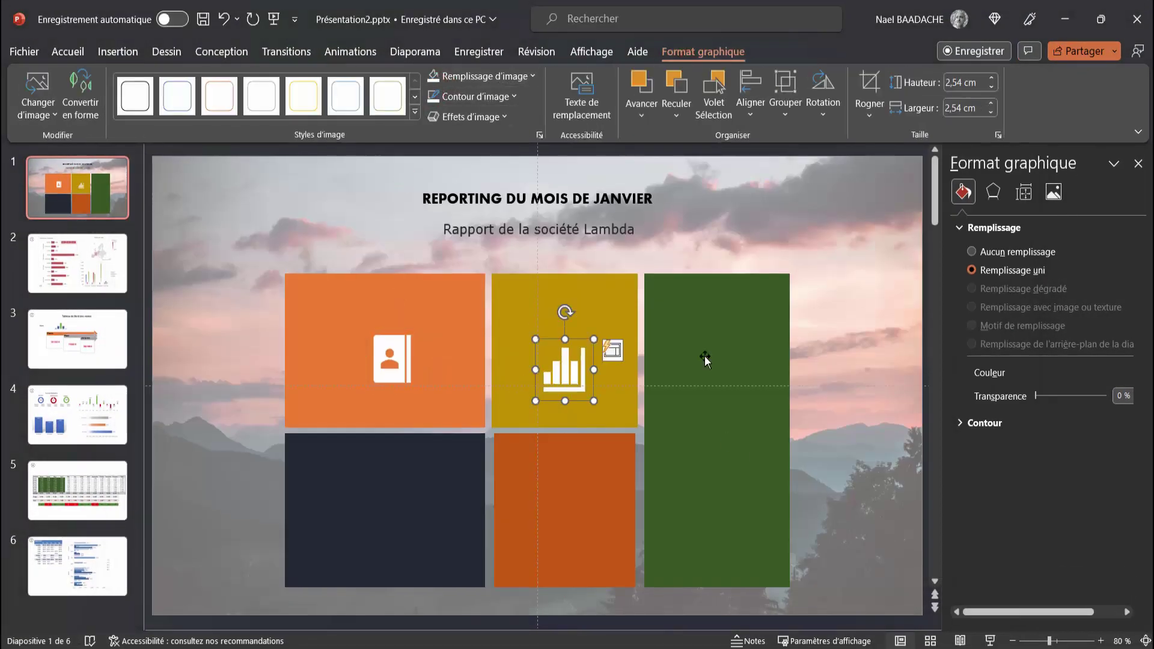
click(704, 356)
click(409, 84)
scroll(438, 399, down, 5)
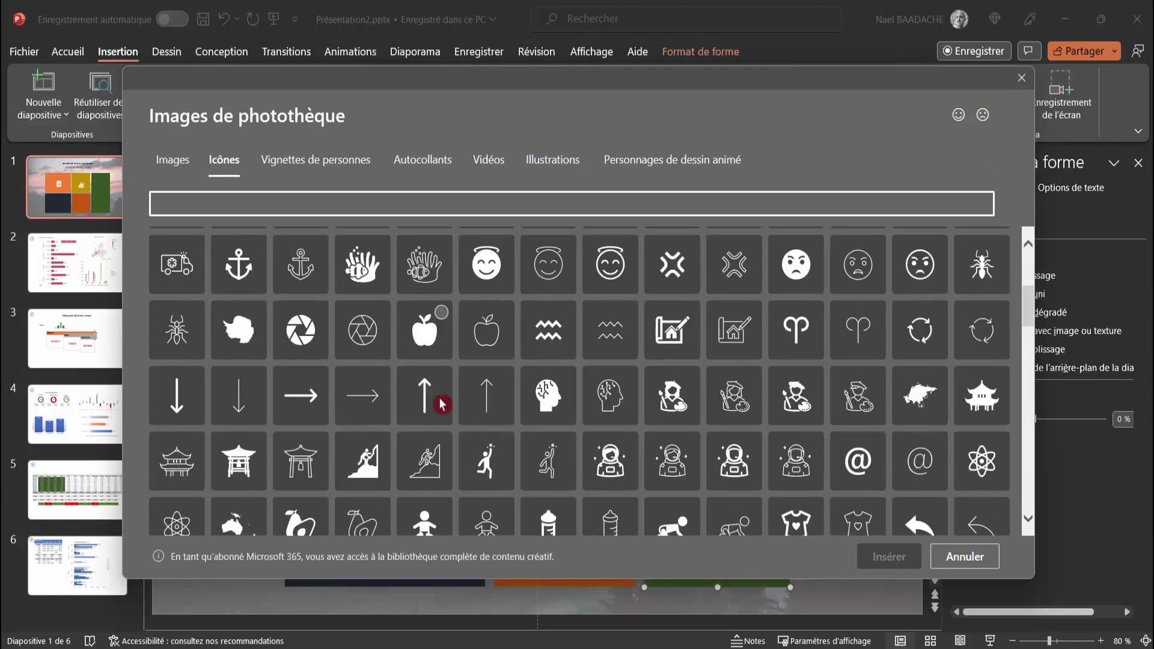
scroll(508, 309, down, 3)
click(507, 309)
click(863, 544)
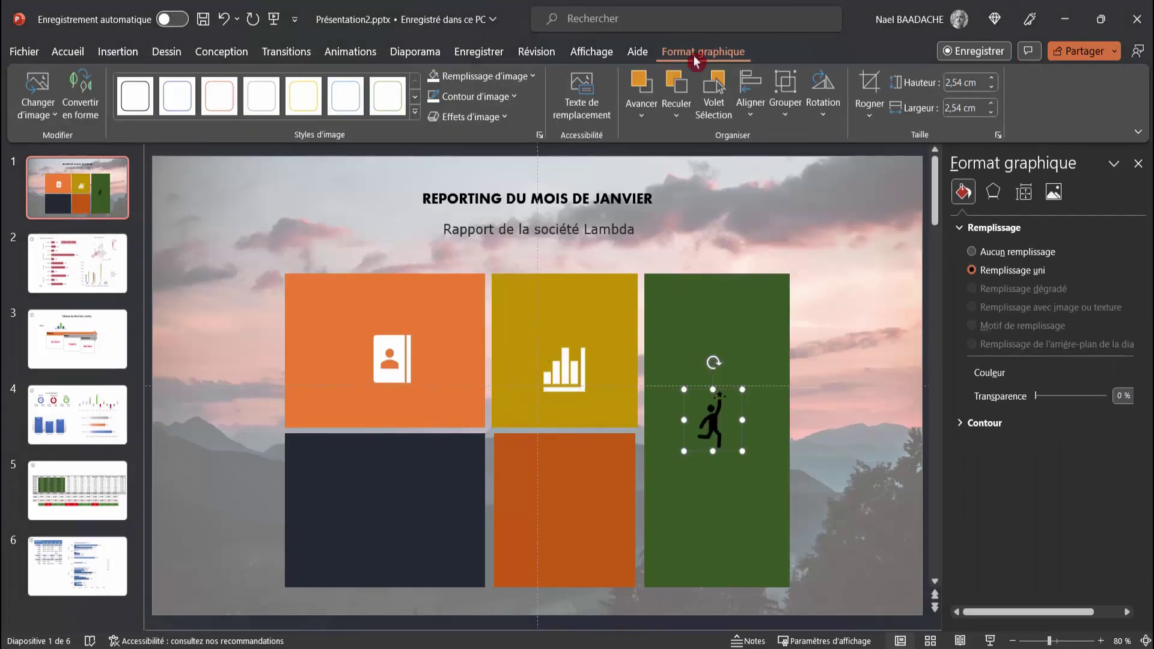
key(Tab)
- Insert the rising bar-chart icon into the navy tile
click(118, 51)
click(407, 84)
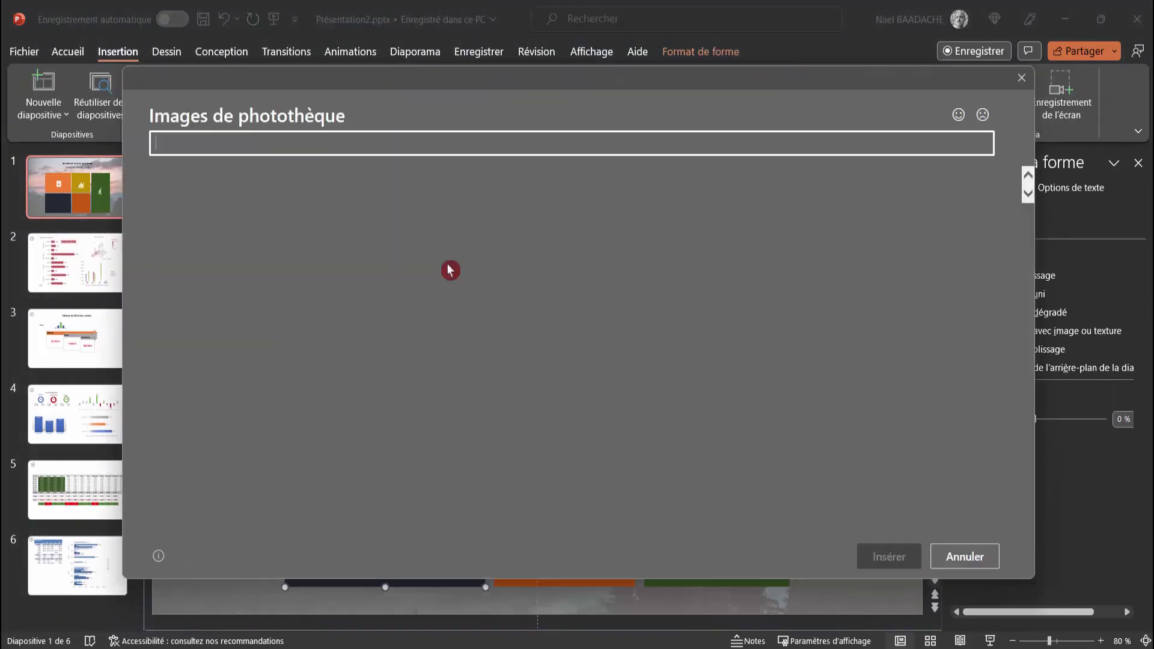
scroll(678, 377, down, 5)
double_click(678, 377)
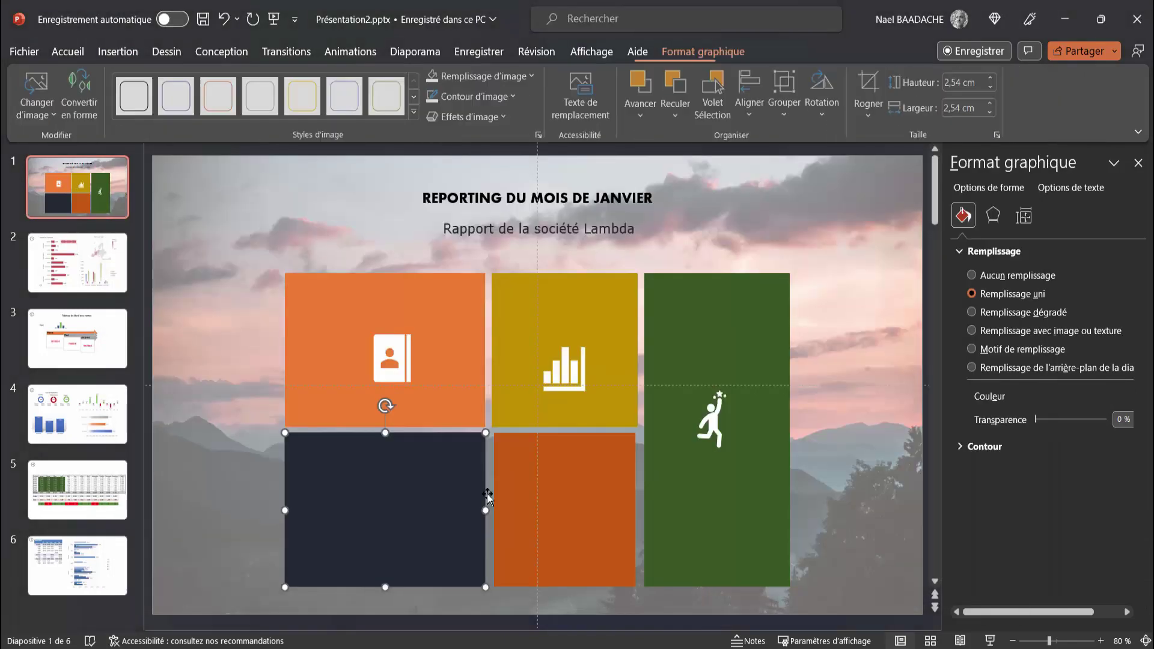
- Add a white barcode icon to the lower orange tile
click(565, 504)
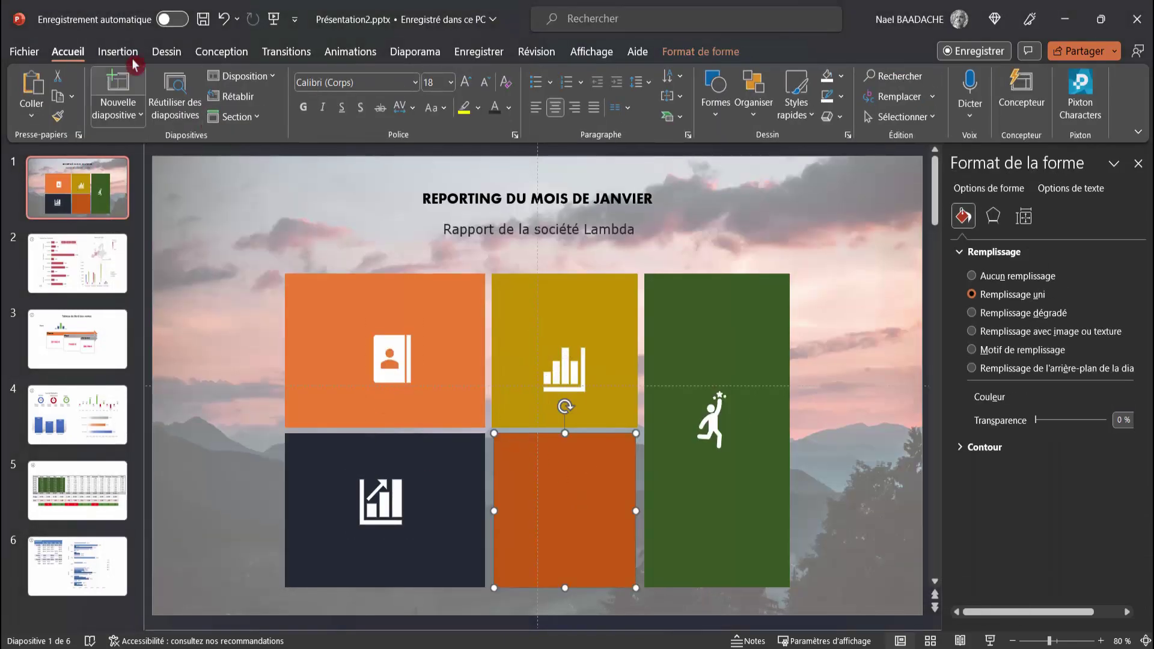
click(117, 51)
click(407, 84)
scroll(541, 388, down, 5)
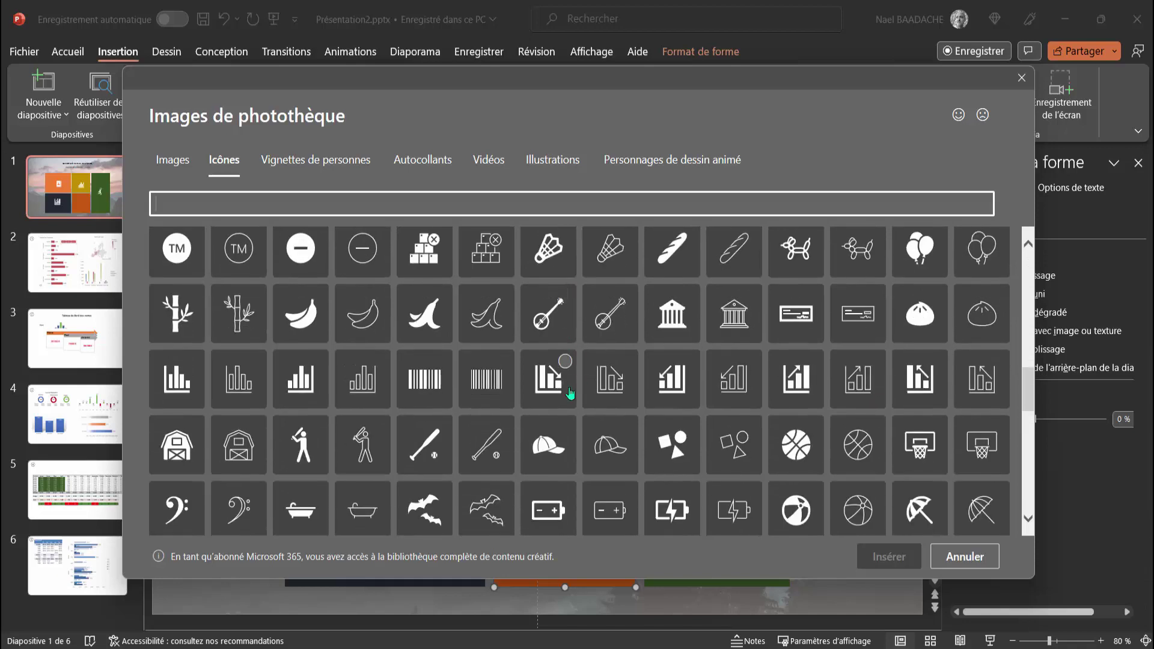
scroll(511, 385, down, 5)
scroll(468, 381, up, 1)
scroll(442, 380, up, 4)
click(442, 380)
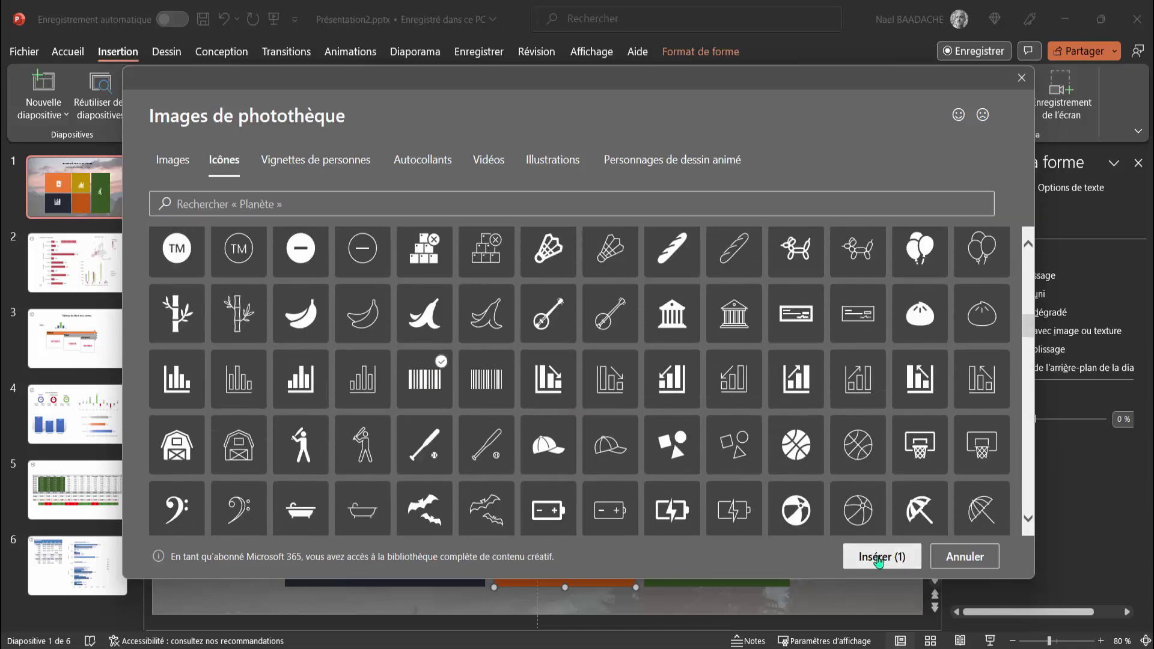
click(889, 556)
click(441, 87)
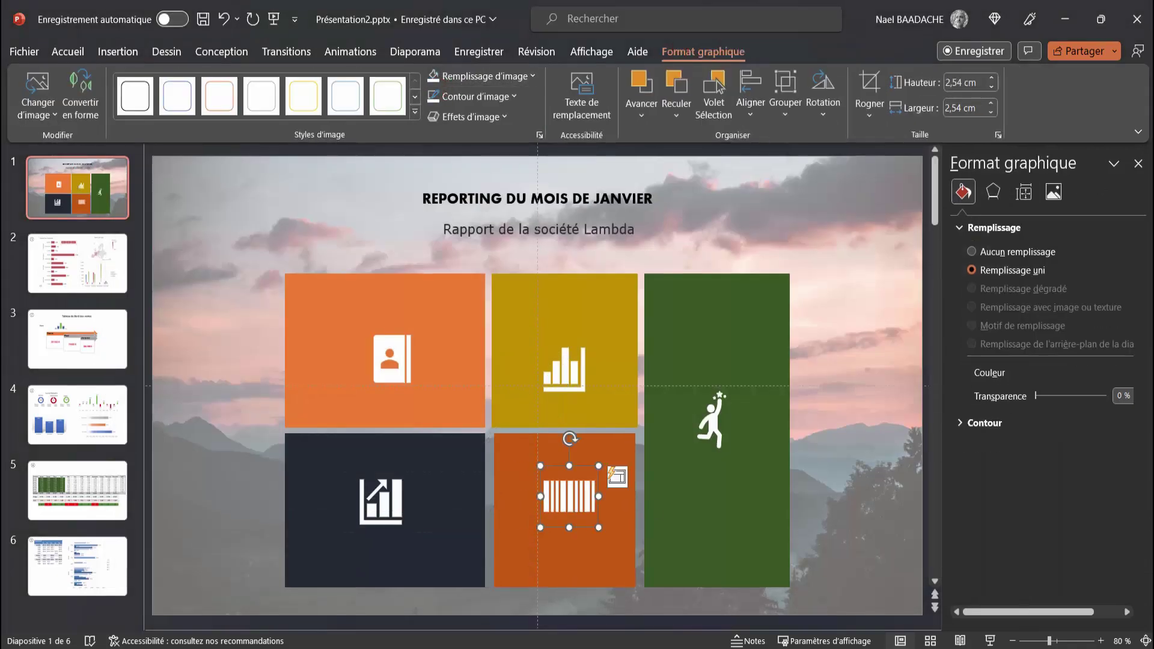
click(884, 451)
click(589, 229)
- Copy the subtitle onto the orange tile as a smaller, bold 'Rapport' label in its top-left corner
drag(601, 241, 488, 312)
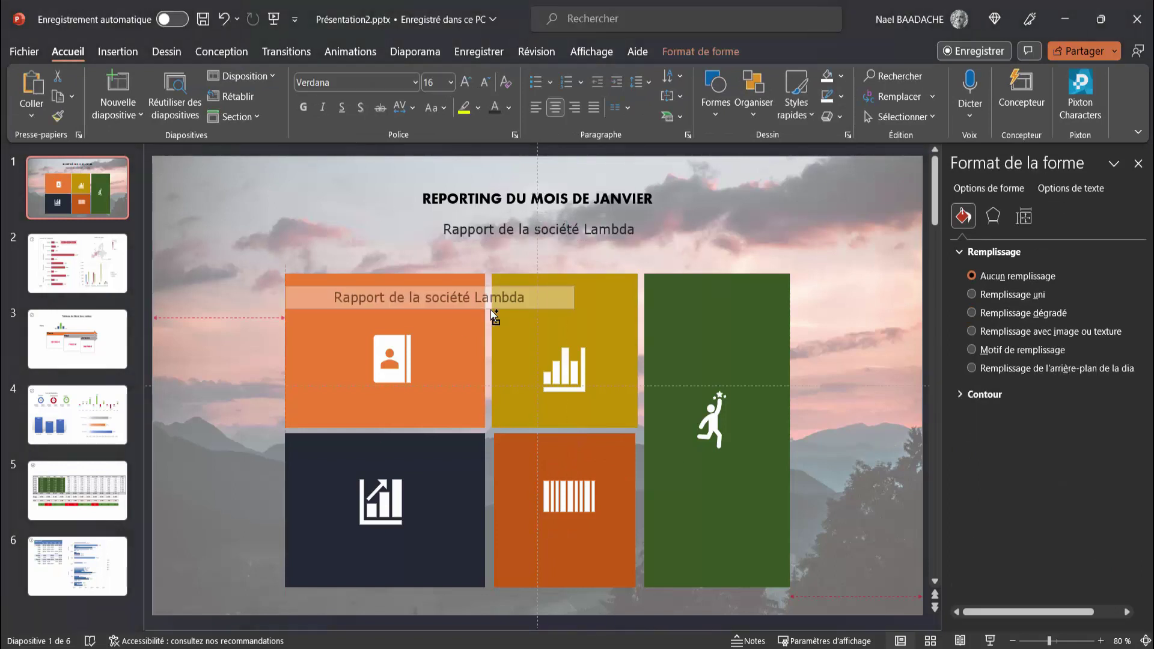
click(485, 82)
click(484, 83)
click(485, 82)
mouse_move(410, 289)
mouse_down()
mouse_move(349, 289)
mouse_move(674, 300)
mouse_move(348, 288)
mouse_move(714, 299)
mouse_move(569, 467)
mouse_move(351, 455)
mouse_up()
key(BackSpace)
click(303, 107)
- Try a white fill on the navy-tile label, undo it, and check text fill and outline colours
click(701, 51)
click(399, 76)
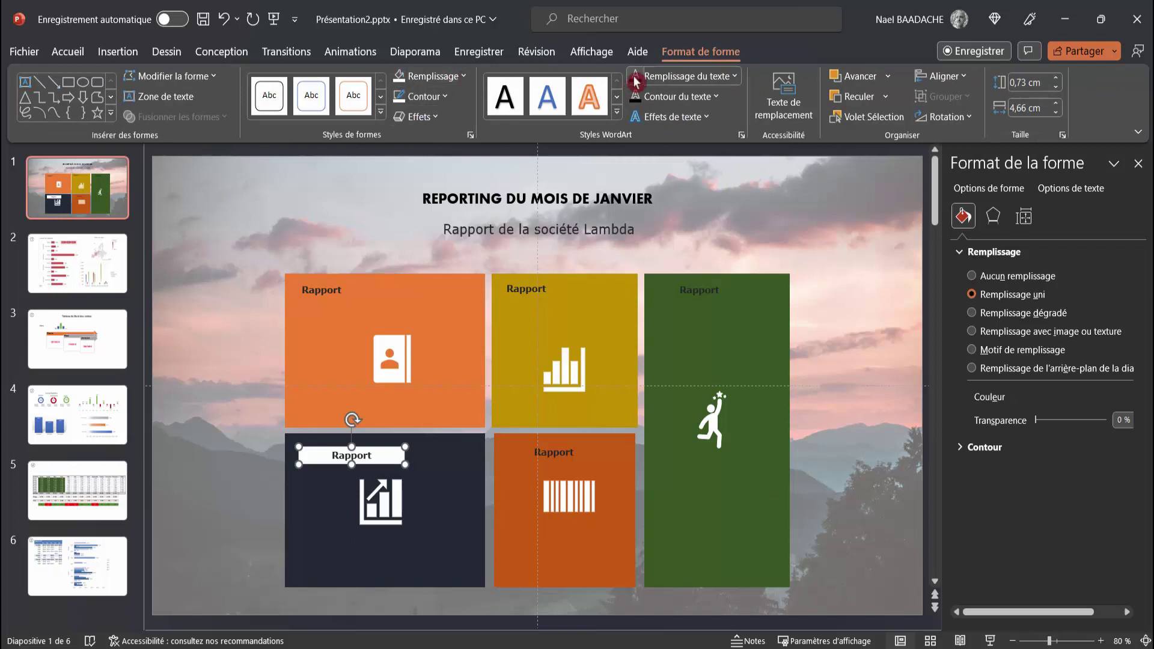
key(ctrl+z)
click(734, 76)
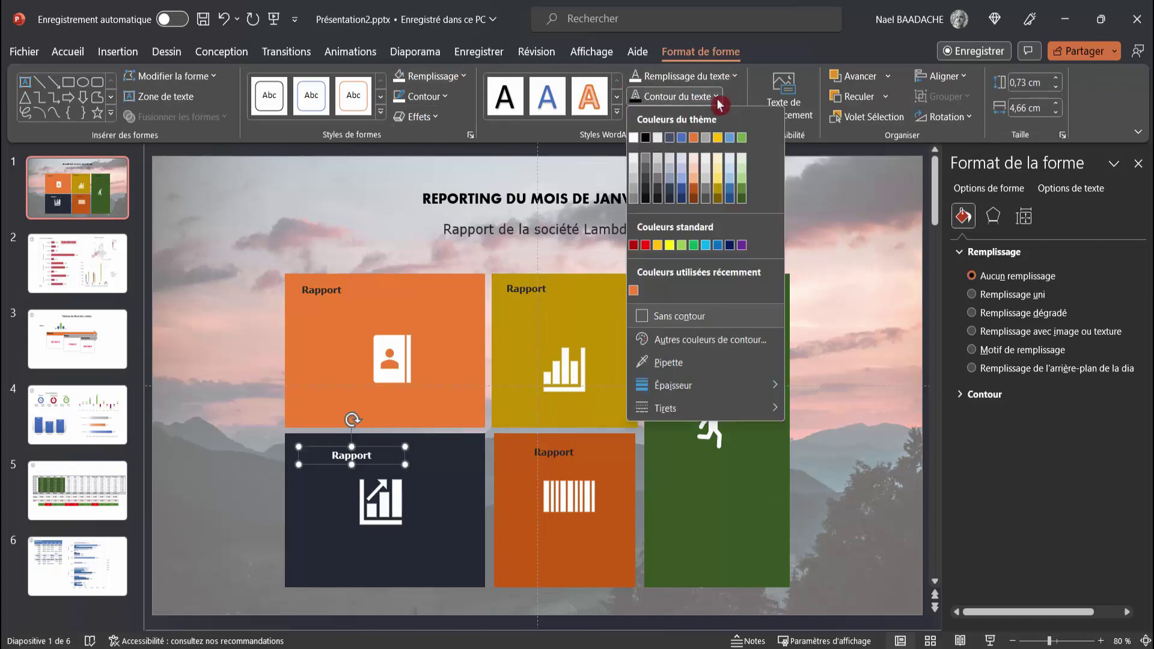
click(706, 302)
click(707, 300)
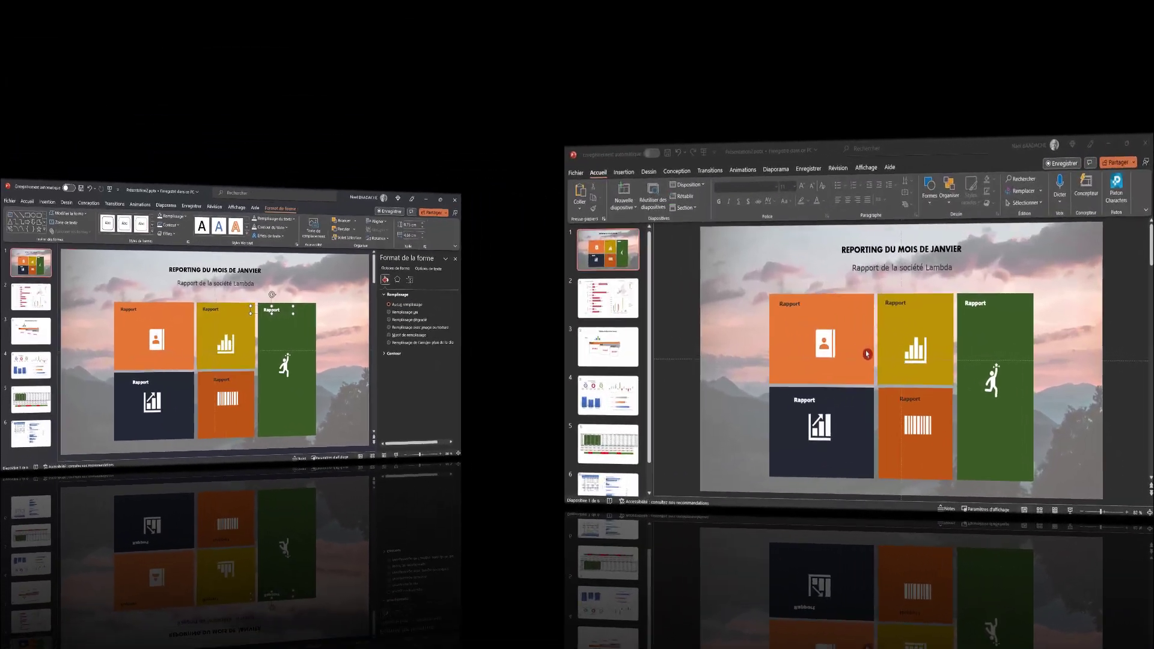
- Make the Rapport labels on the top orange and yellow tiles white
click(453, 291)
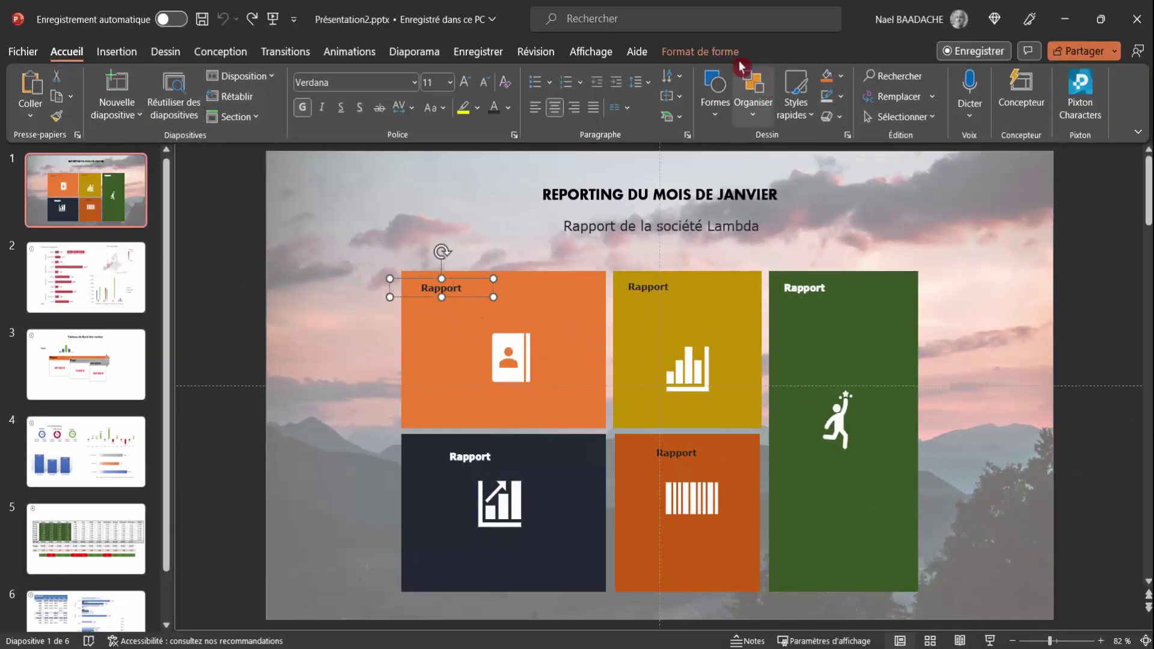
click(705, 50)
click(640, 81)
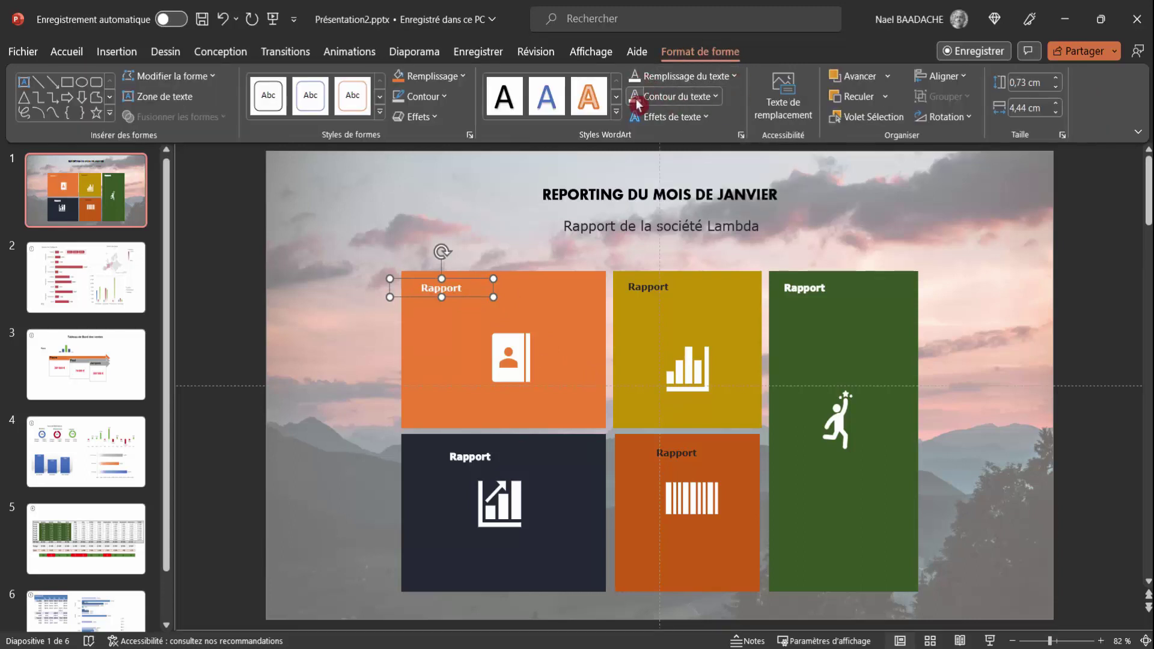
click(664, 286)
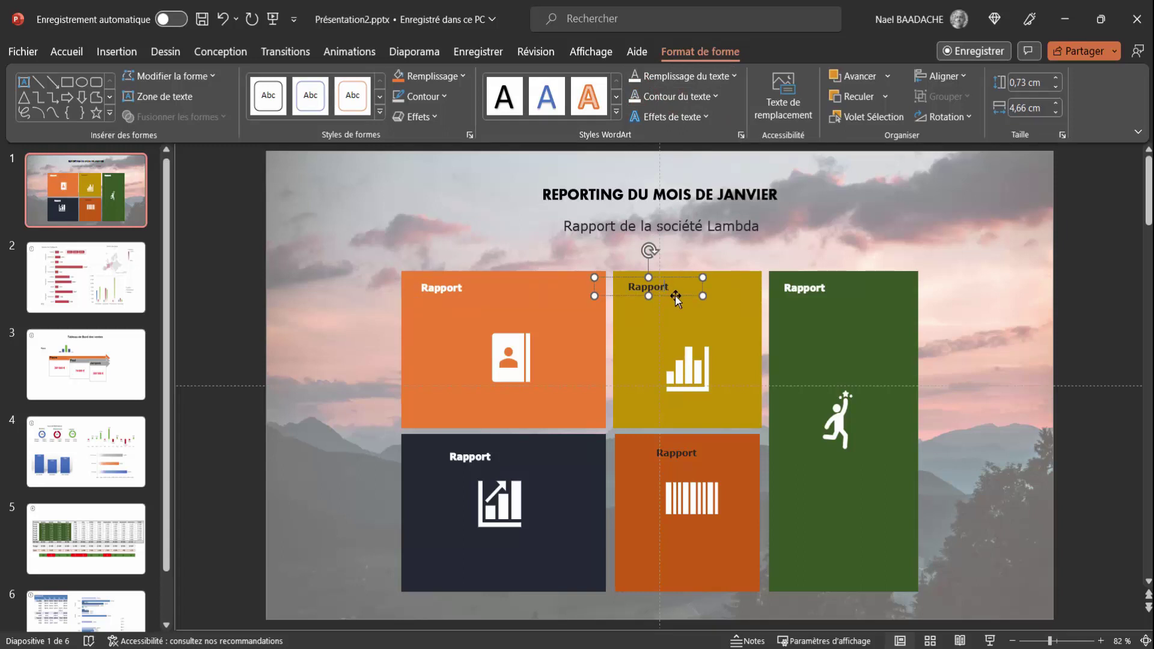
click(635, 76)
- Move the dark tile's Rapport label up and to the left
click(471, 456)
drag(499, 463, 469, 457)
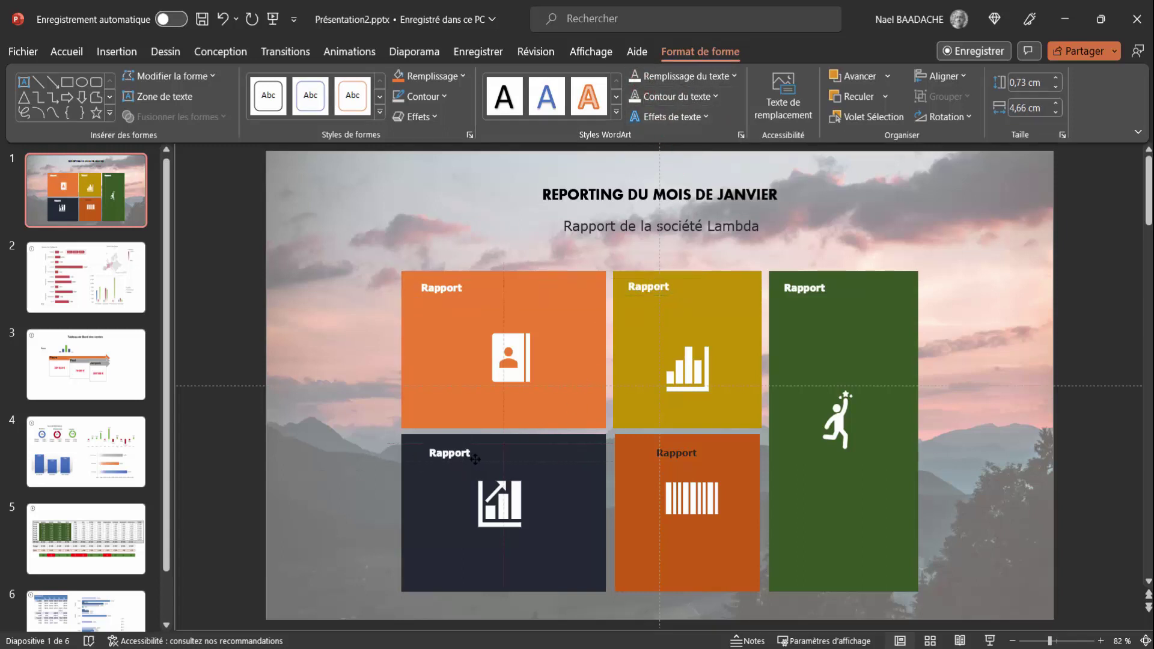
click(667, 455)
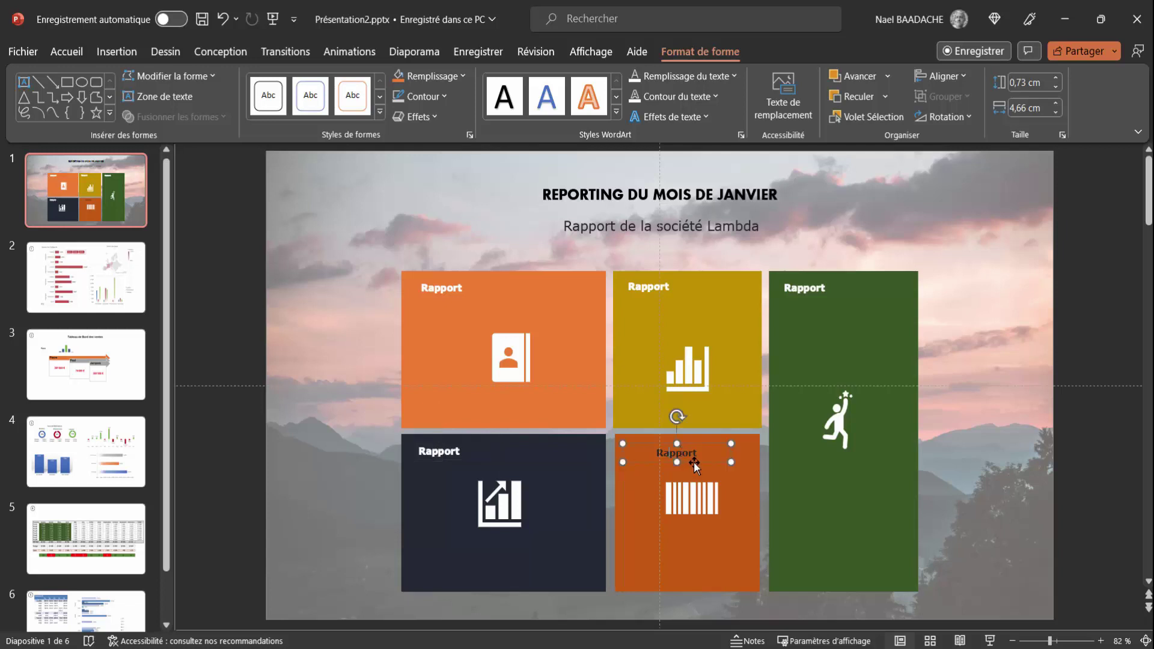
- Shift the burnt-orange tile's Rapport label left and make its text white with an adjusted outline
drag(693, 462, 655, 461)
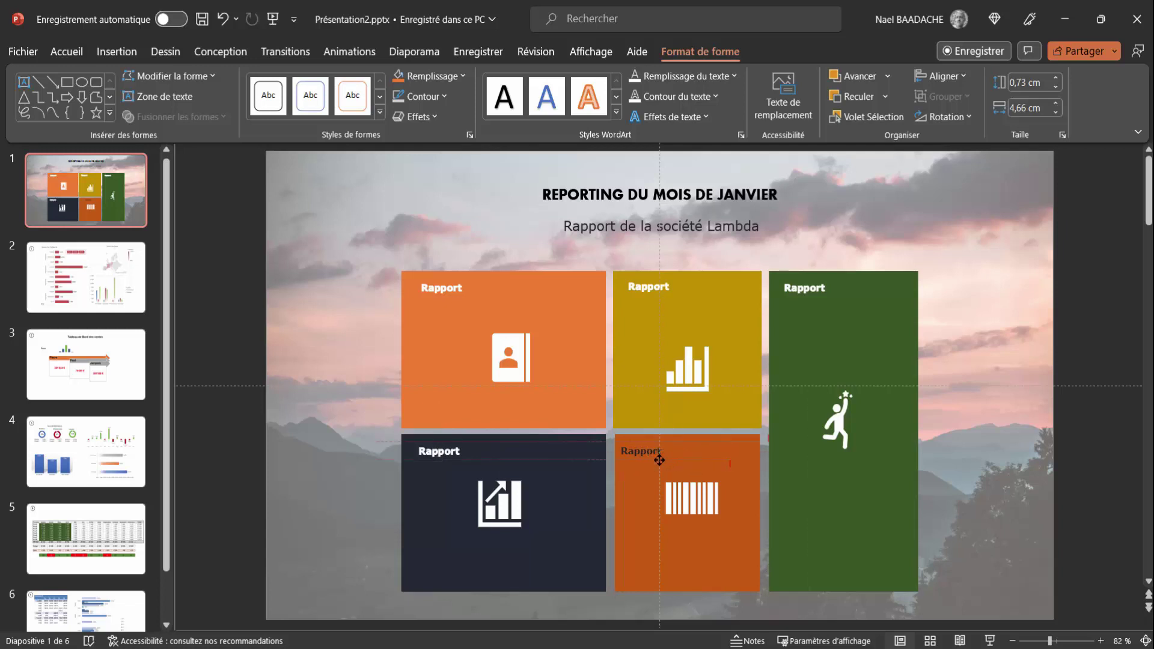
click(635, 77)
click(638, 97)
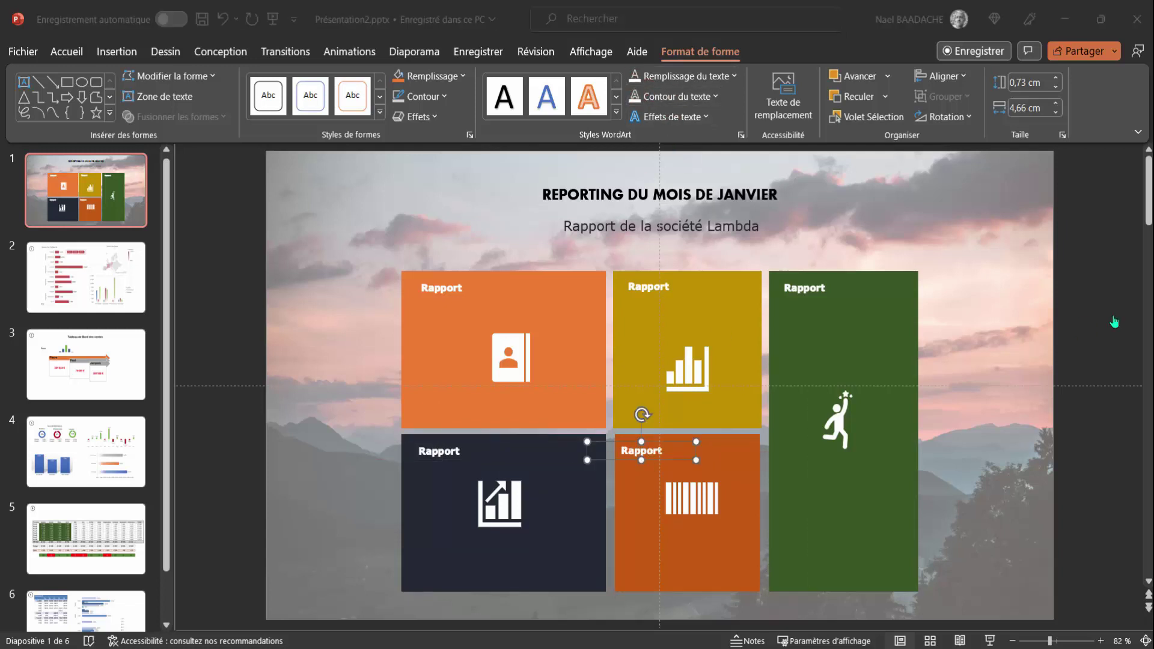
click(573, 280)
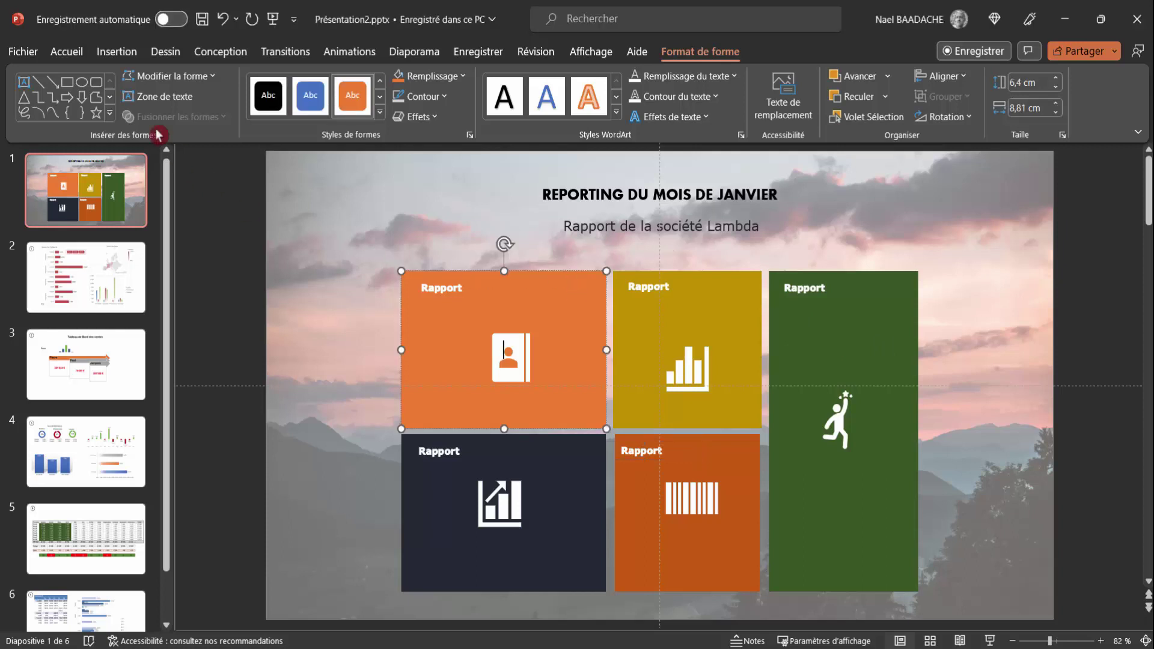
- Insert a slide zoom targeting slide 2
click(113, 53)
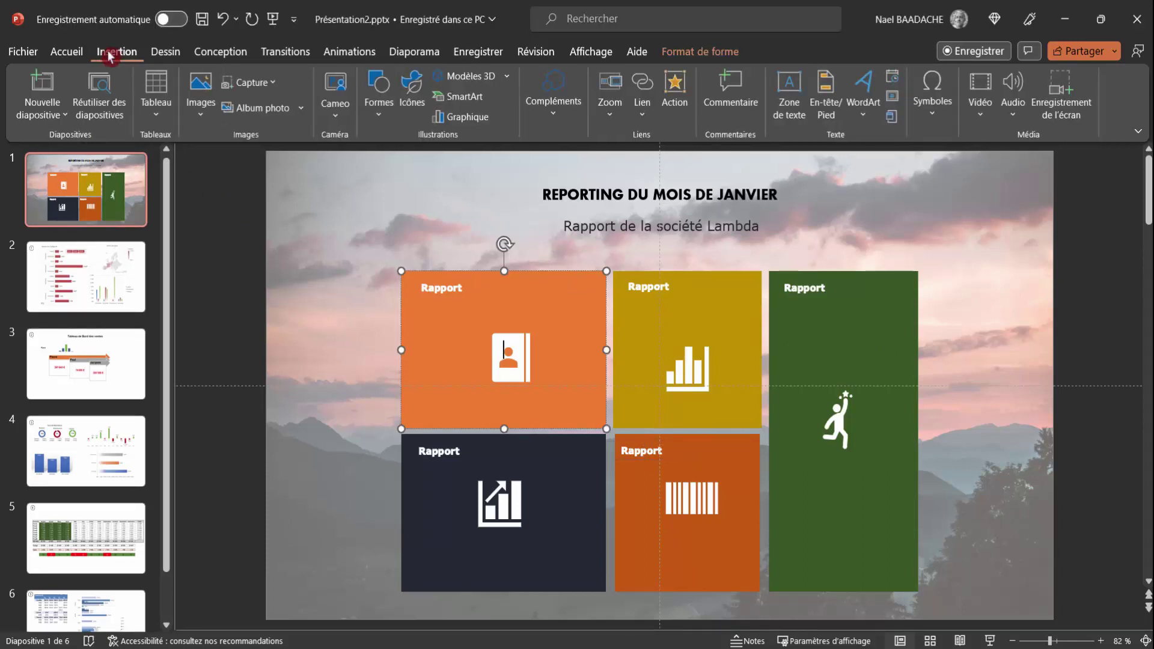
click(611, 118)
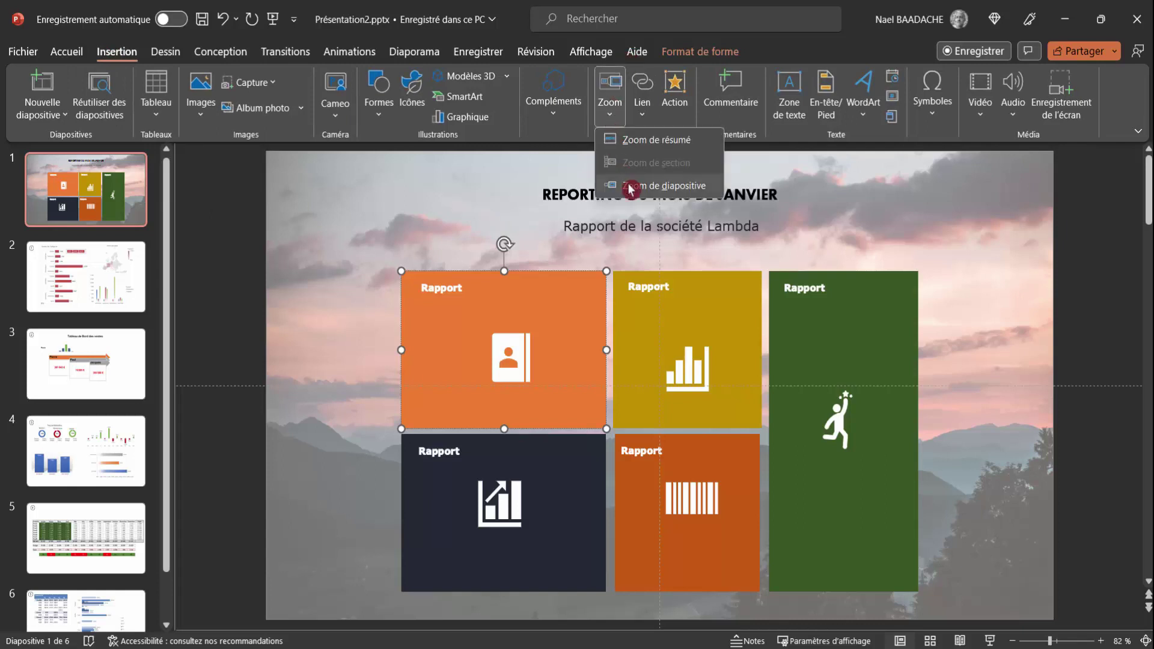
click(629, 189)
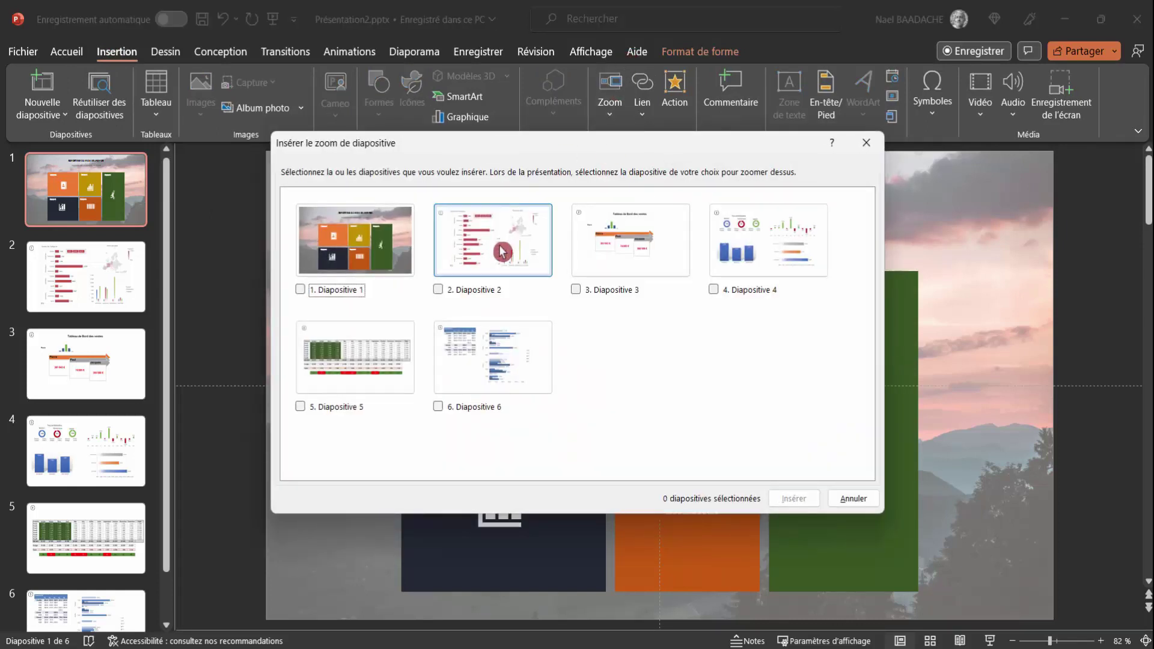
click(501, 251)
click(792, 499)
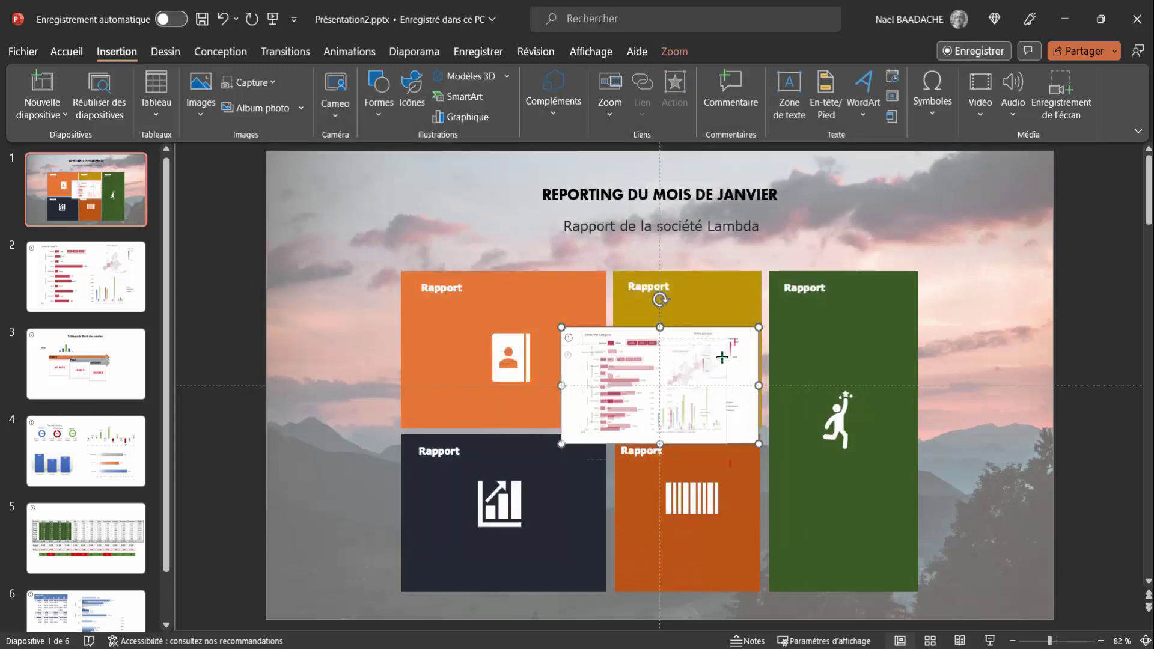
- Fit the slide-zoom thumbnail onto the orange tile and enable Retour à la diapositive précédente
drag(700, 351, 687, 369)
drag(637, 406, 523, 357)
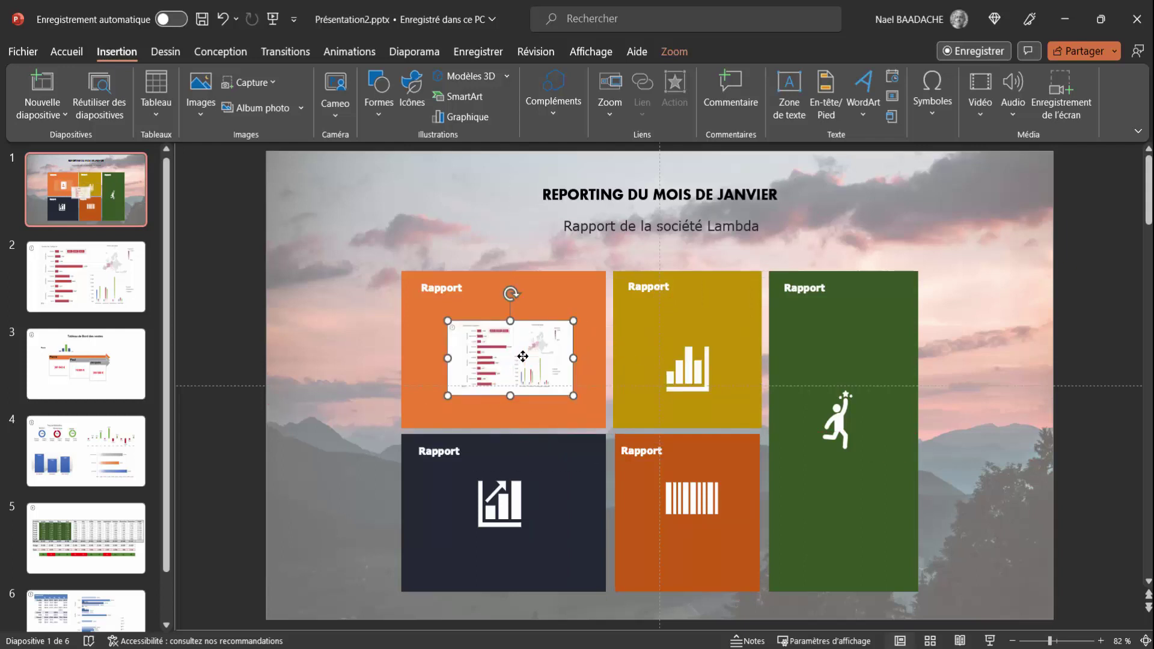
click(674, 51)
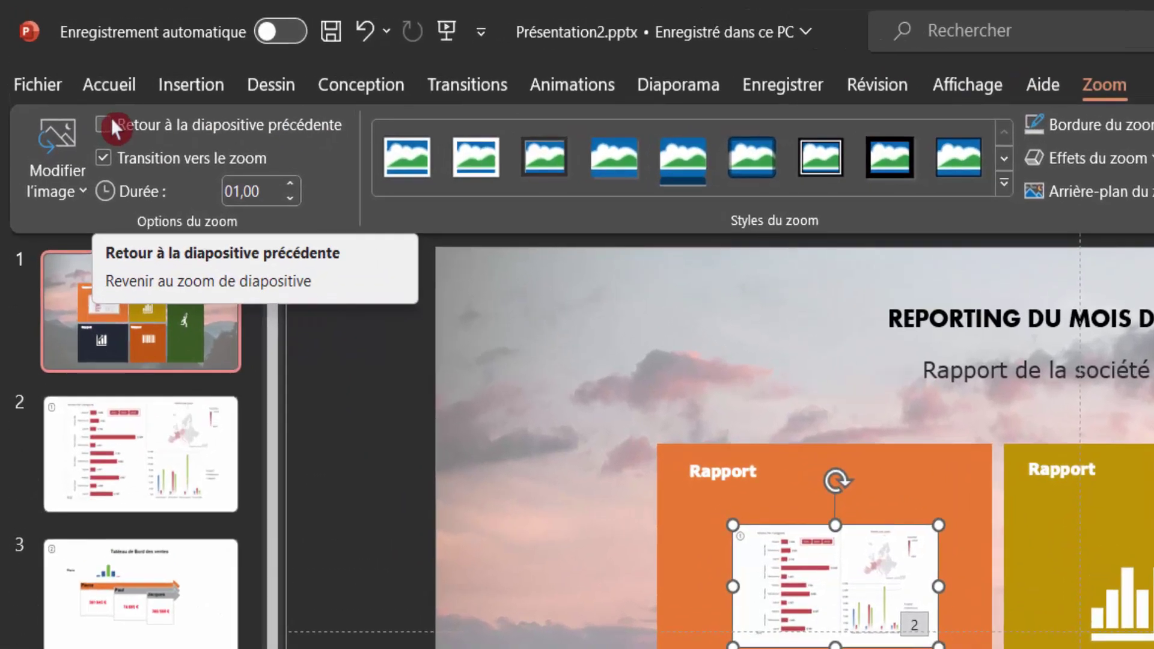
click(106, 120)
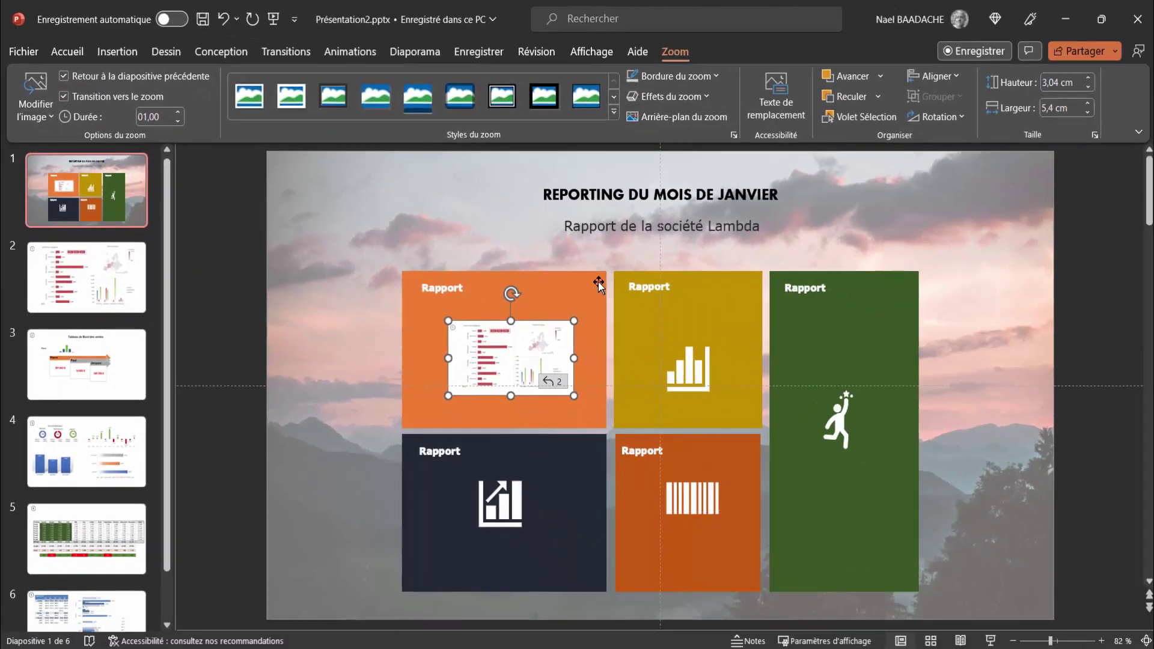
click(600, 284)
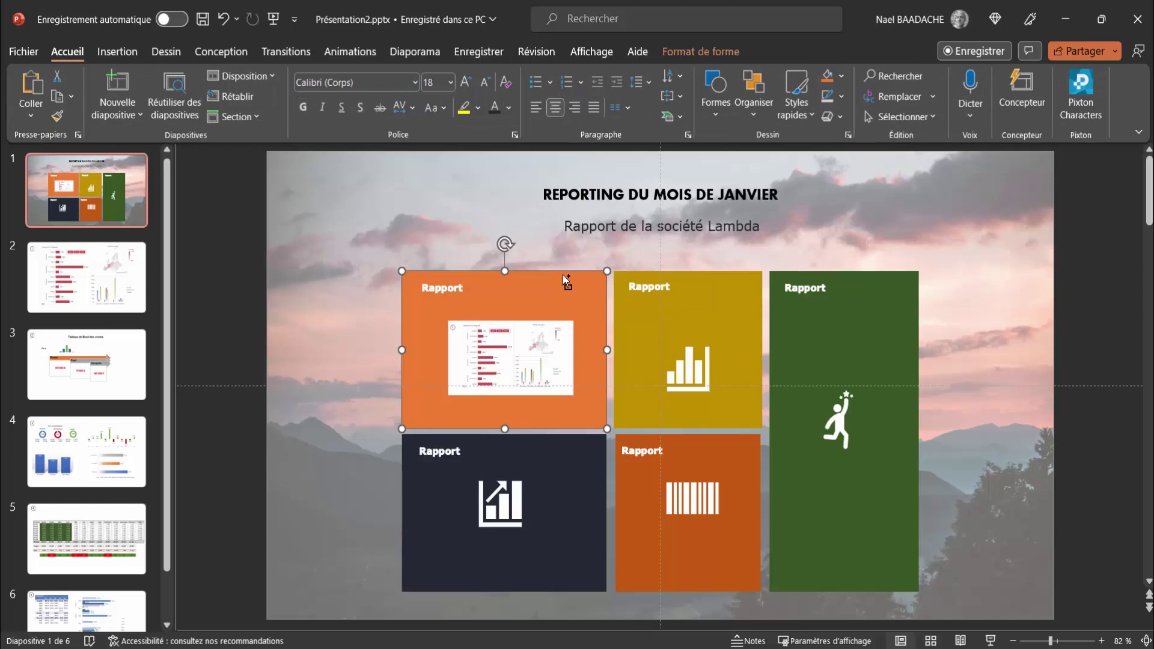
- Copy the orange tile to the top left, shrink it, and set its fill to 100% transparency
drag(562, 276, 496, 170)
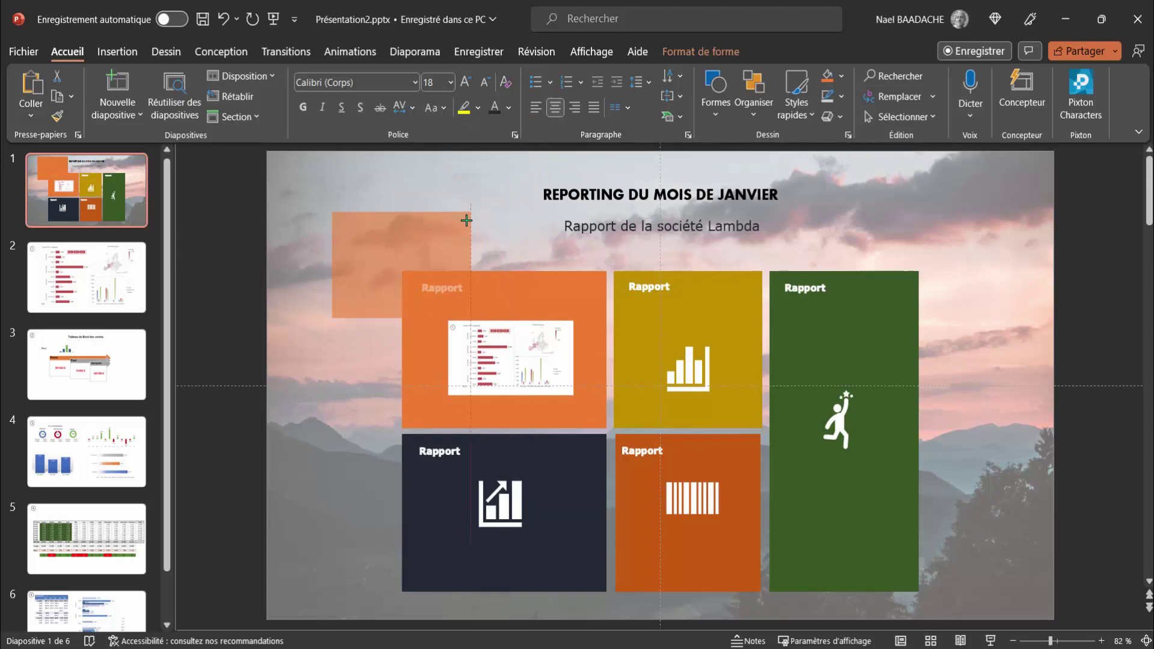
mouse_move(537, 163)
mouse_down()
mouse_move(465, 219)
mouse_move(491, 195)
mouse_up()
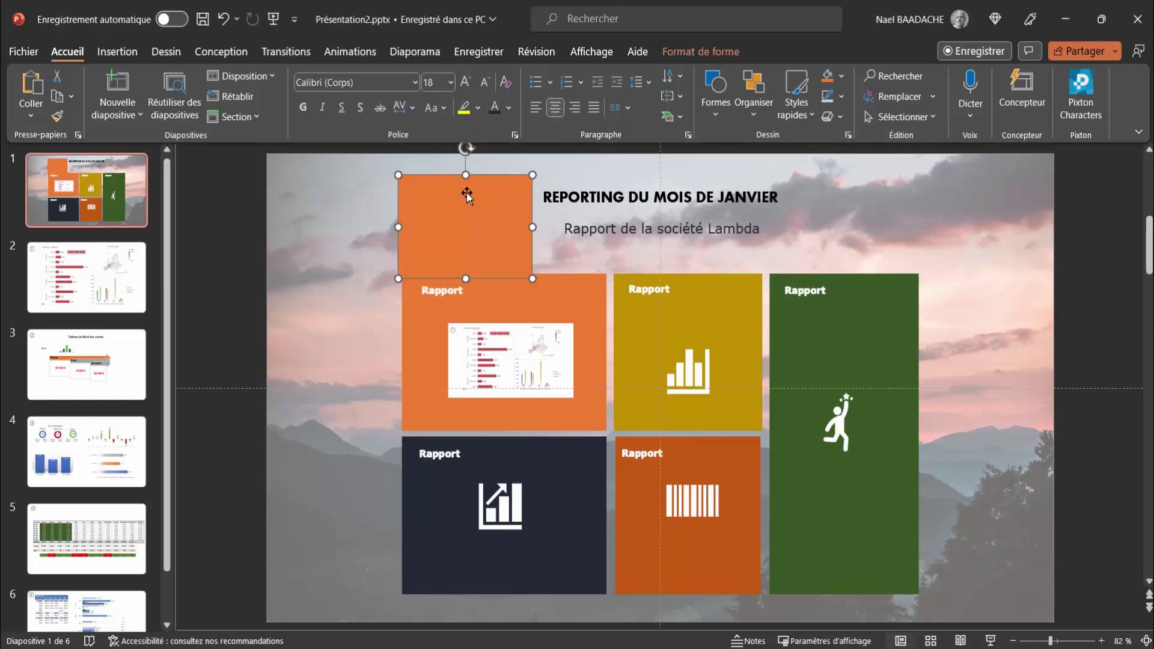
click(712, 52)
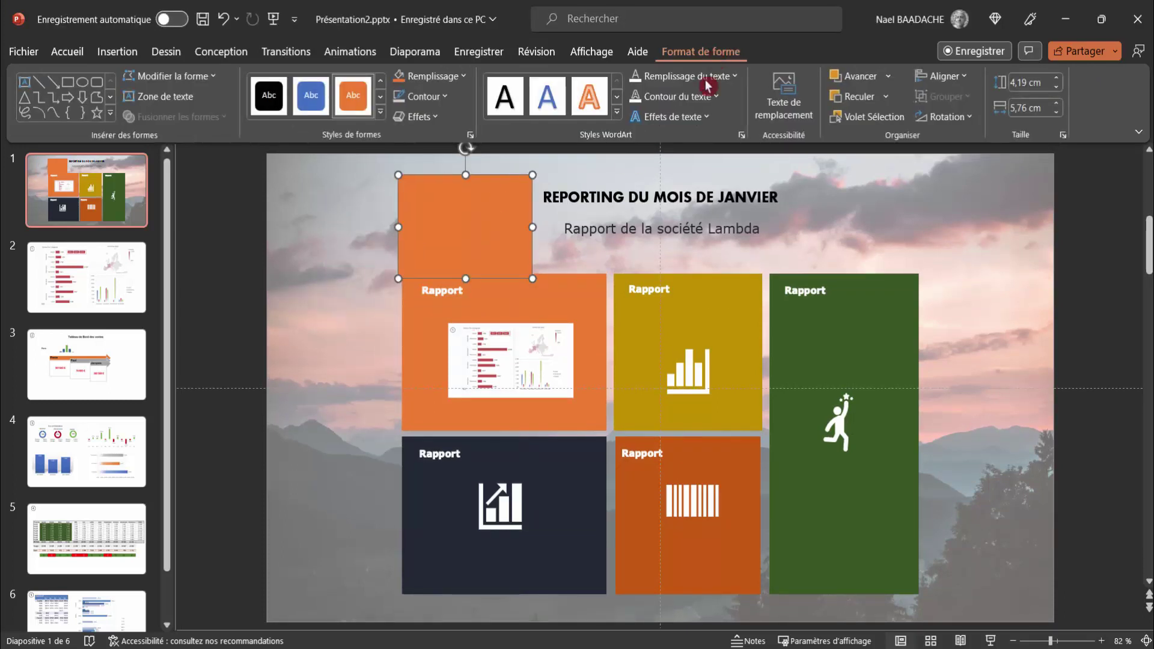
click(463, 77)
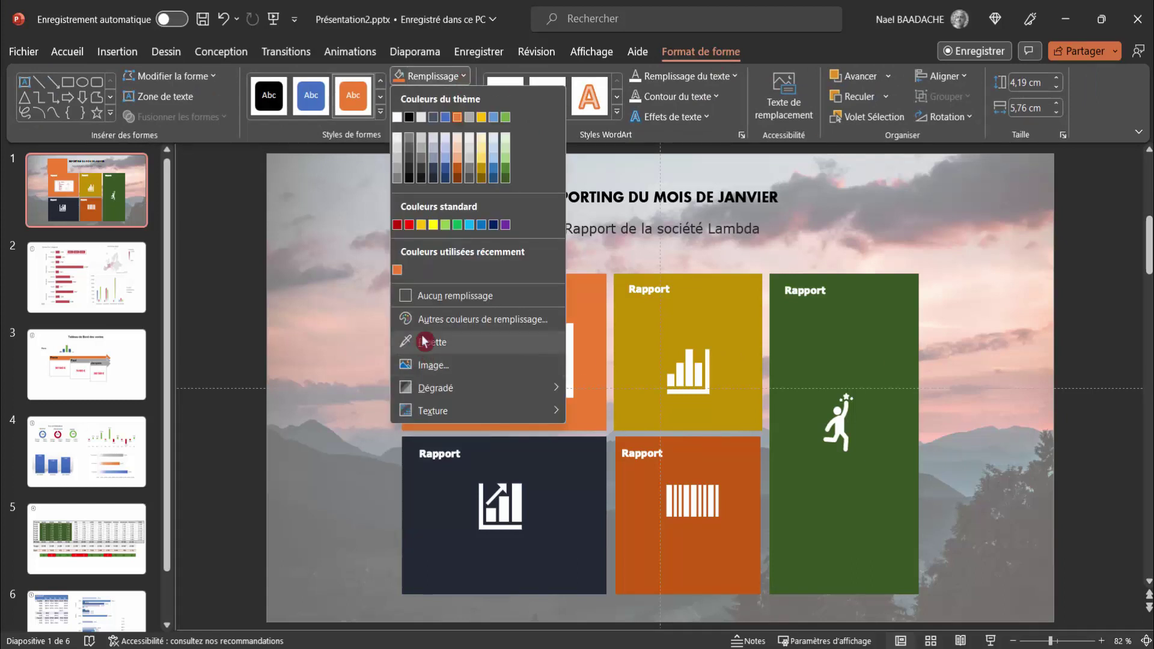
click(442, 322)
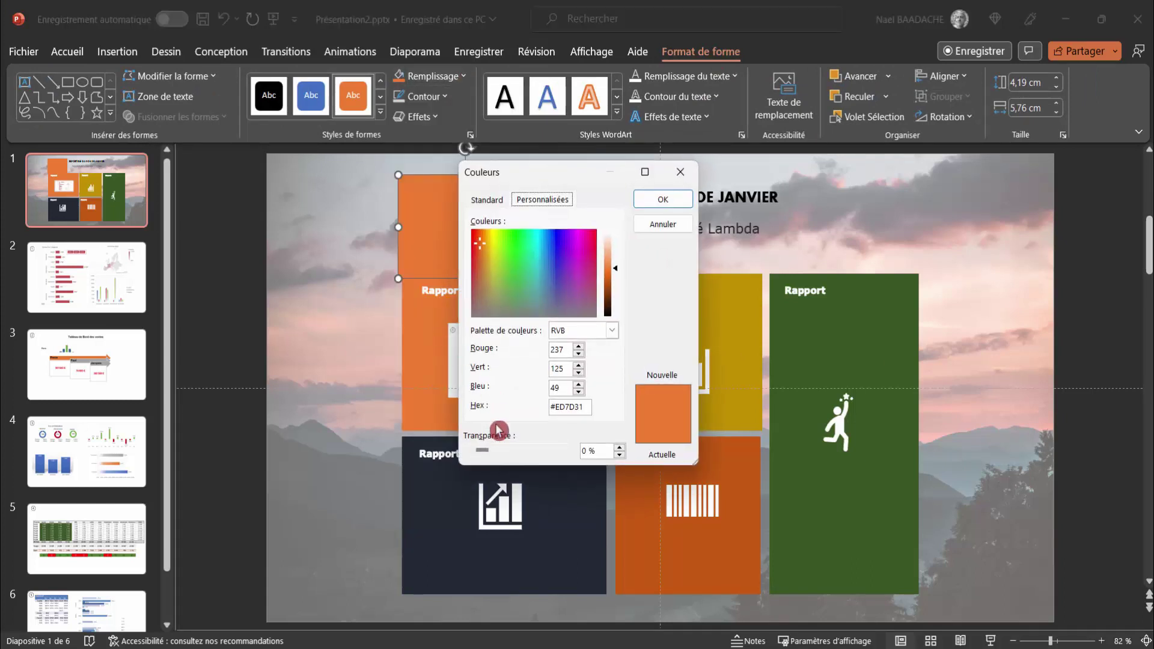
drag(485, 456, 563, 455)
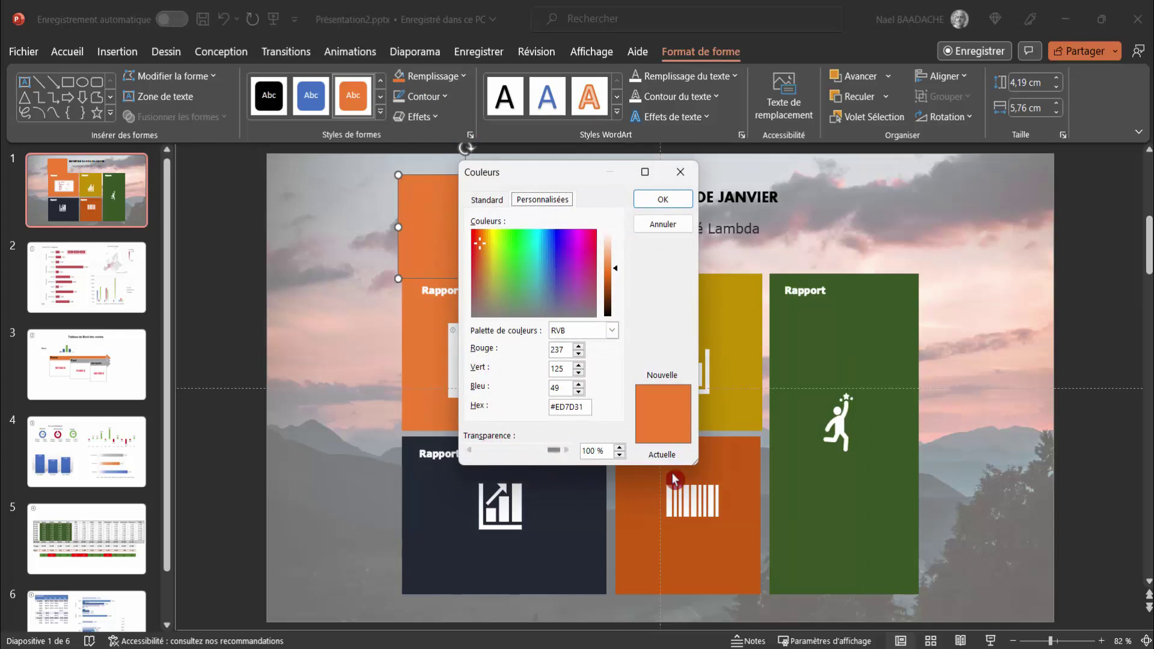
click(667, 199)
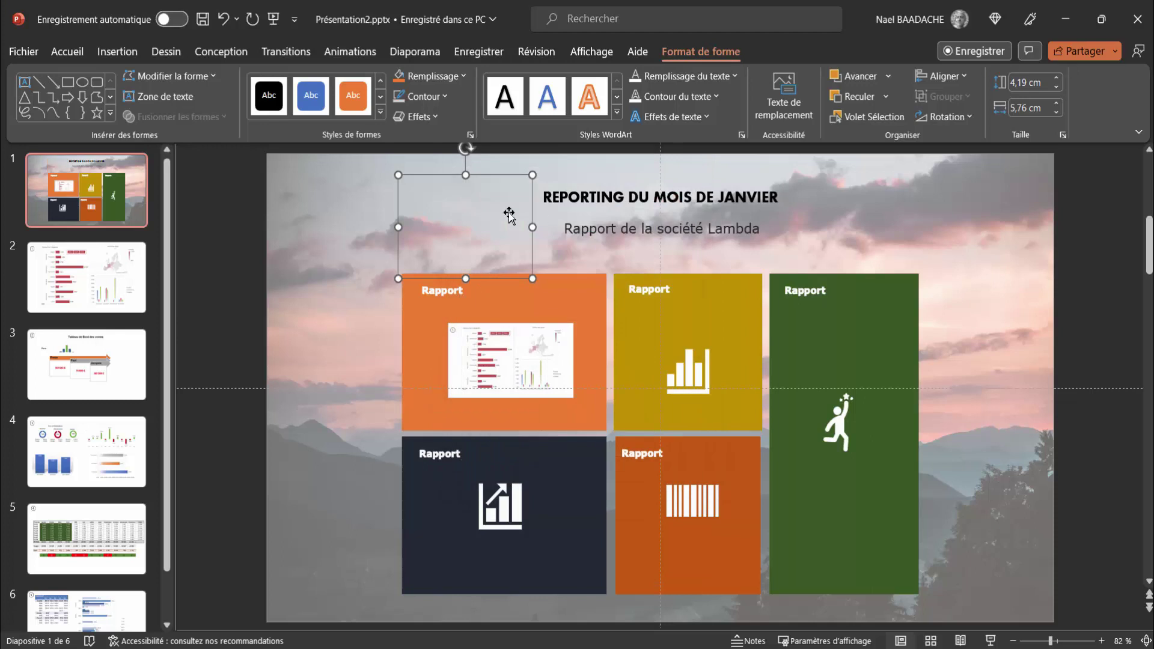
- Export the transparent rectangle as Transparent.png into the Vidéo PowerPoint folder
right_click(461, 204)
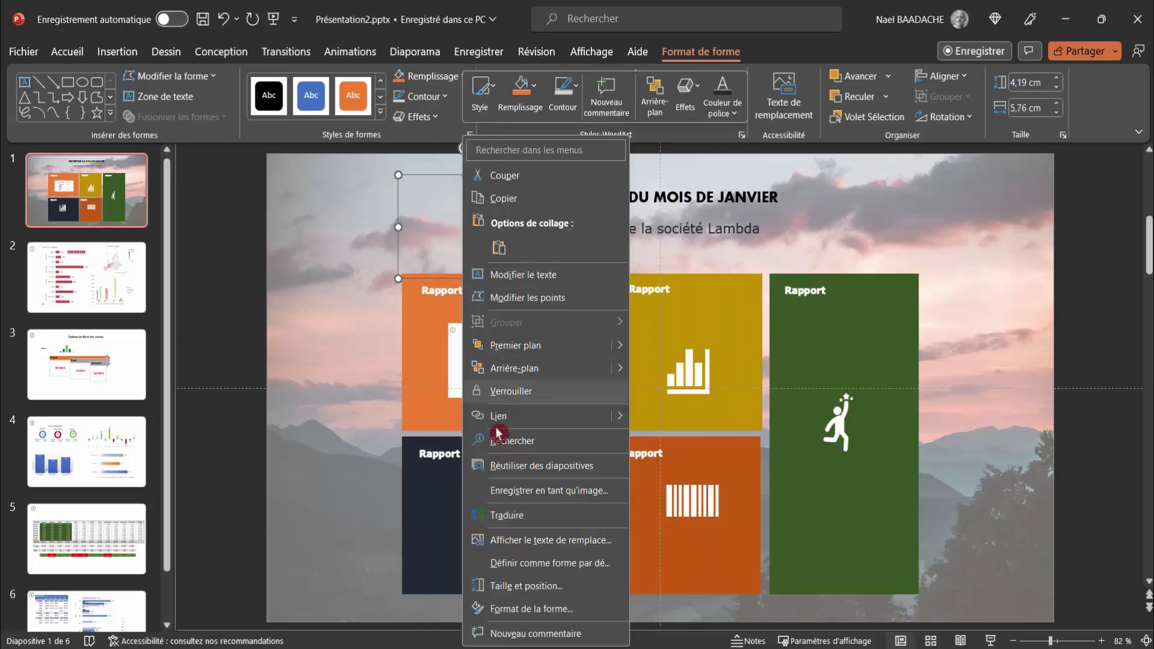
click(512, 491)
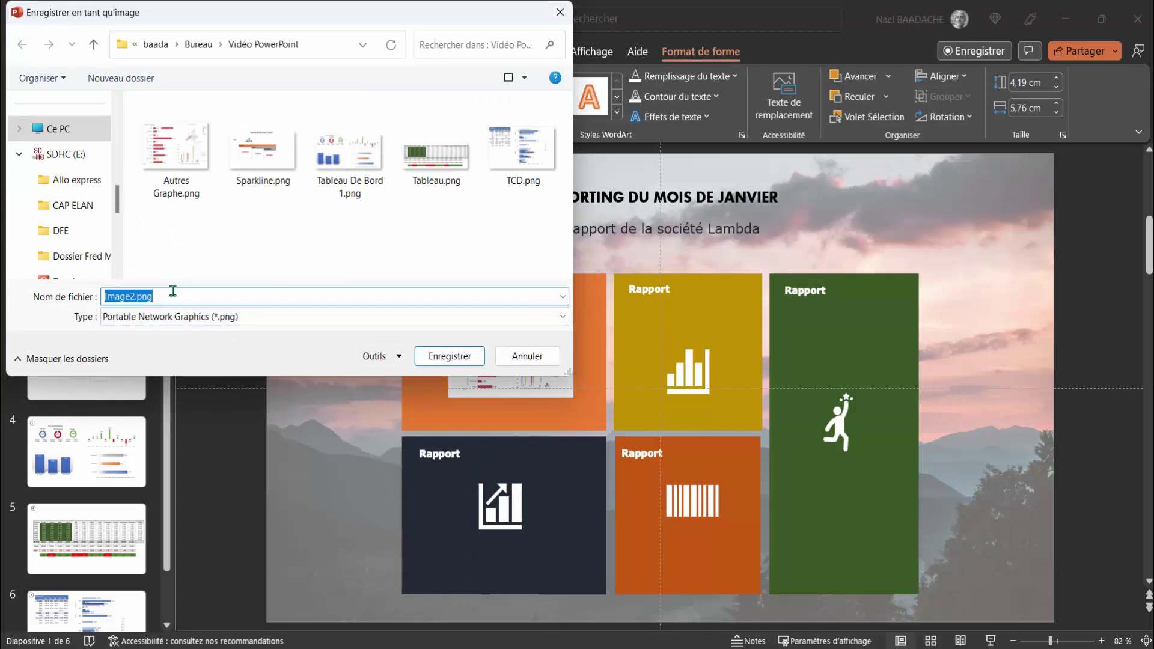
text(Transparent)
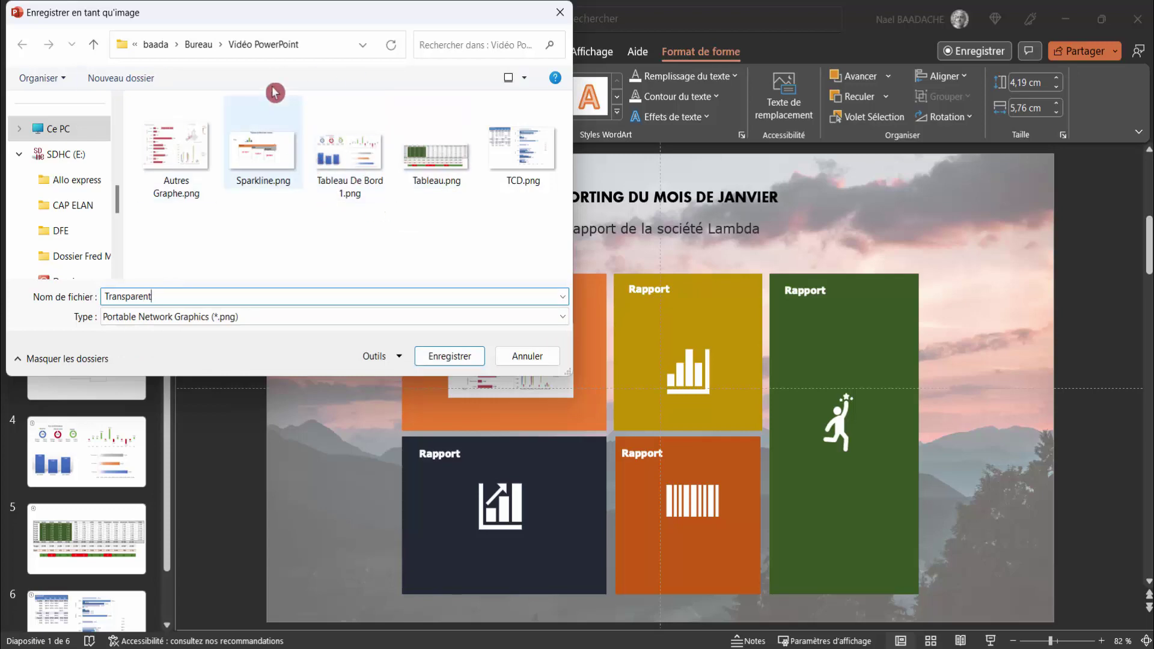
click(459, 360)
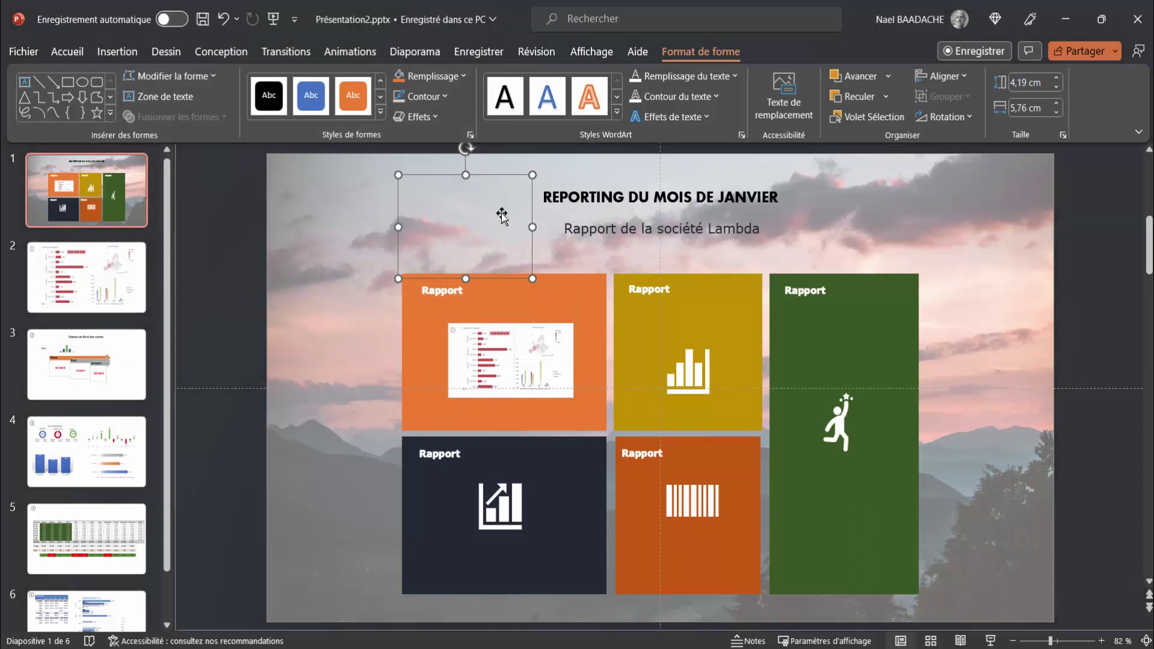
click(505, 218)
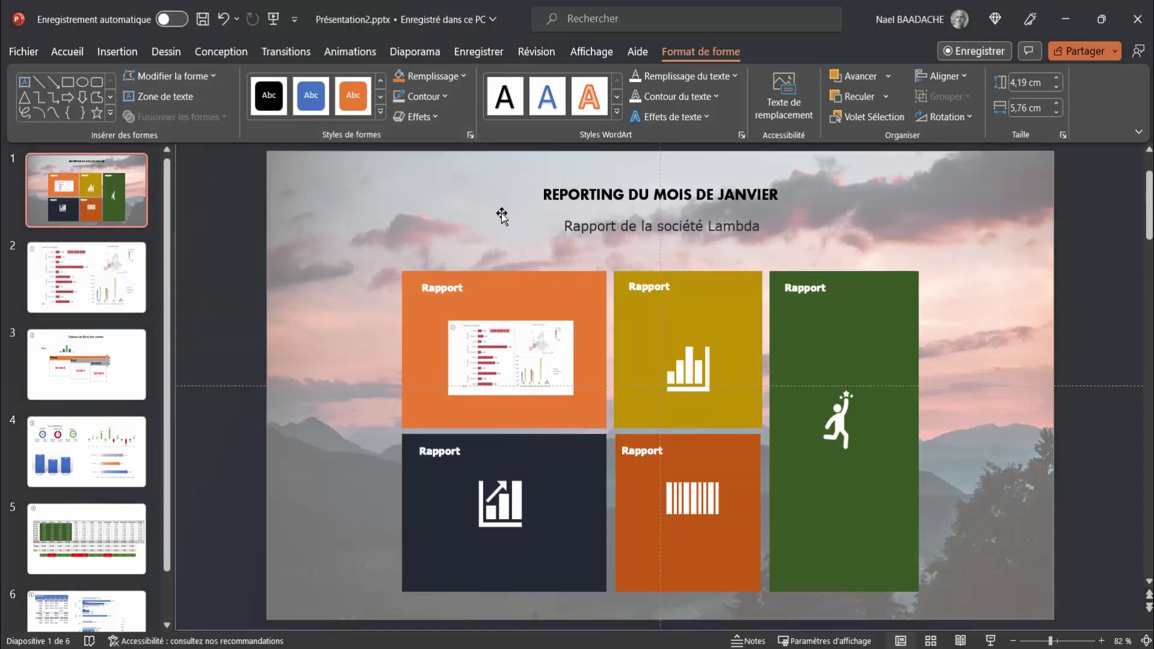
- Replace the orange tile's slide-2 zoom picture with Transparent.png so the contact-book icon shows
click(548, 347)
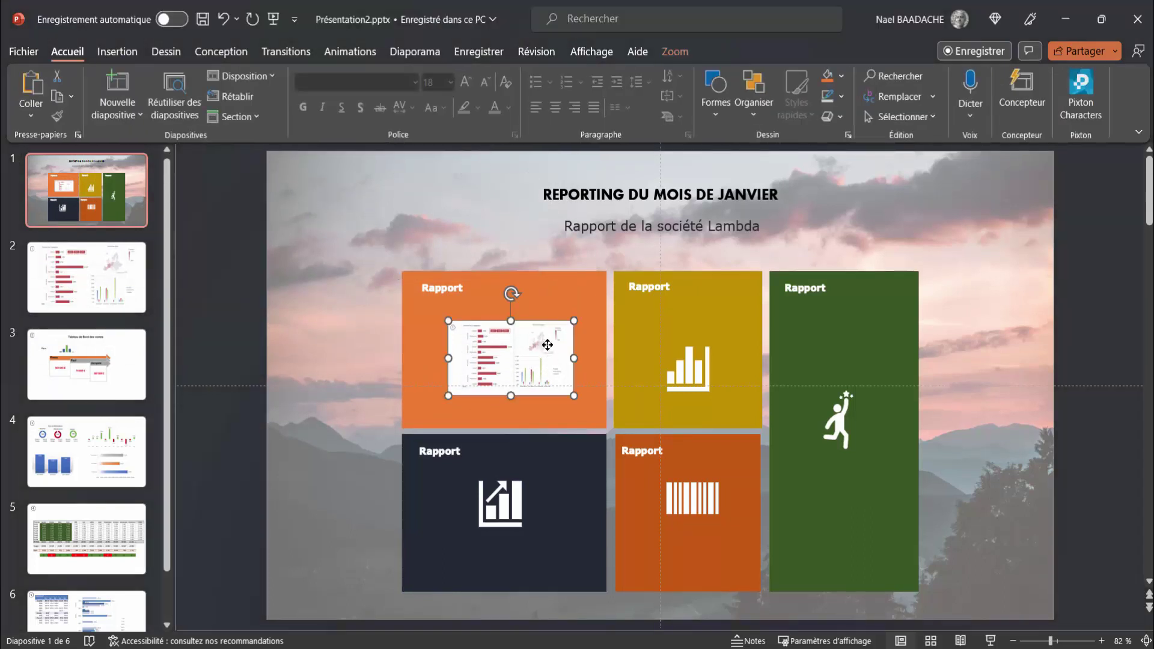
click(674, 52)
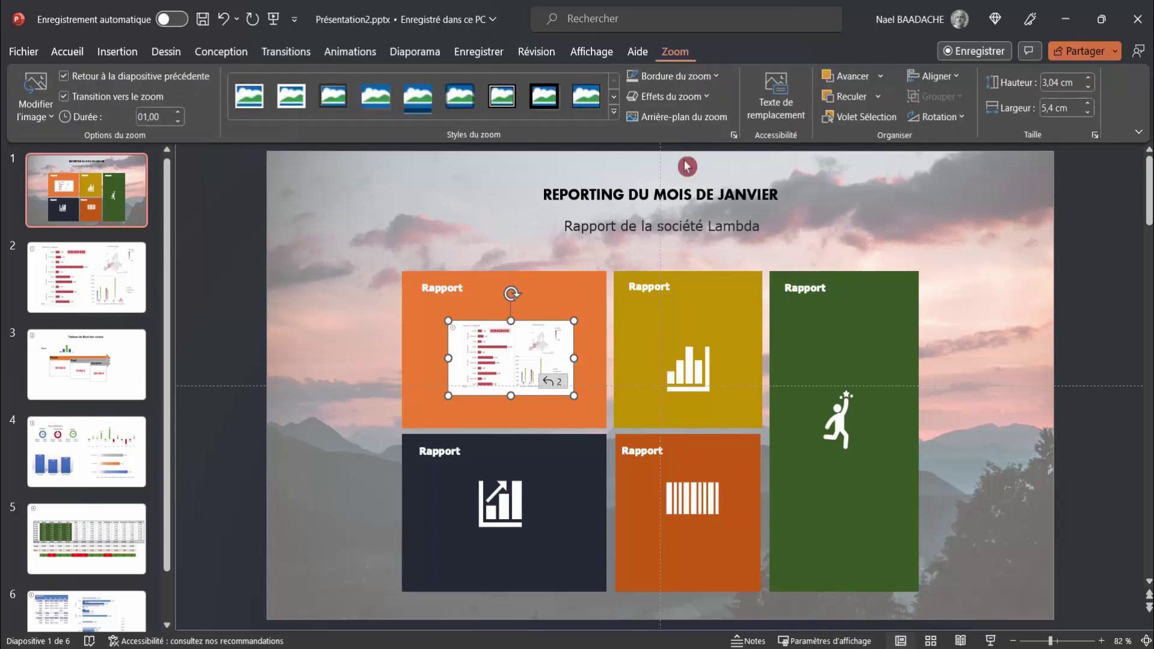
click(23, 126)
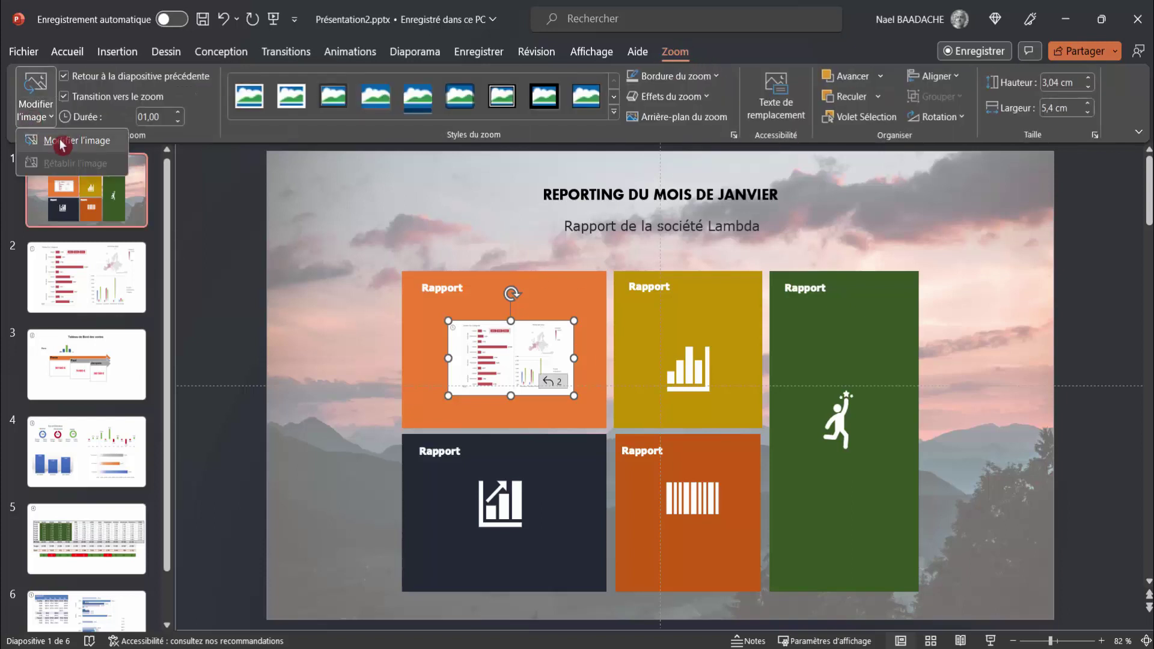
click(60, 144)
click(447, 282)
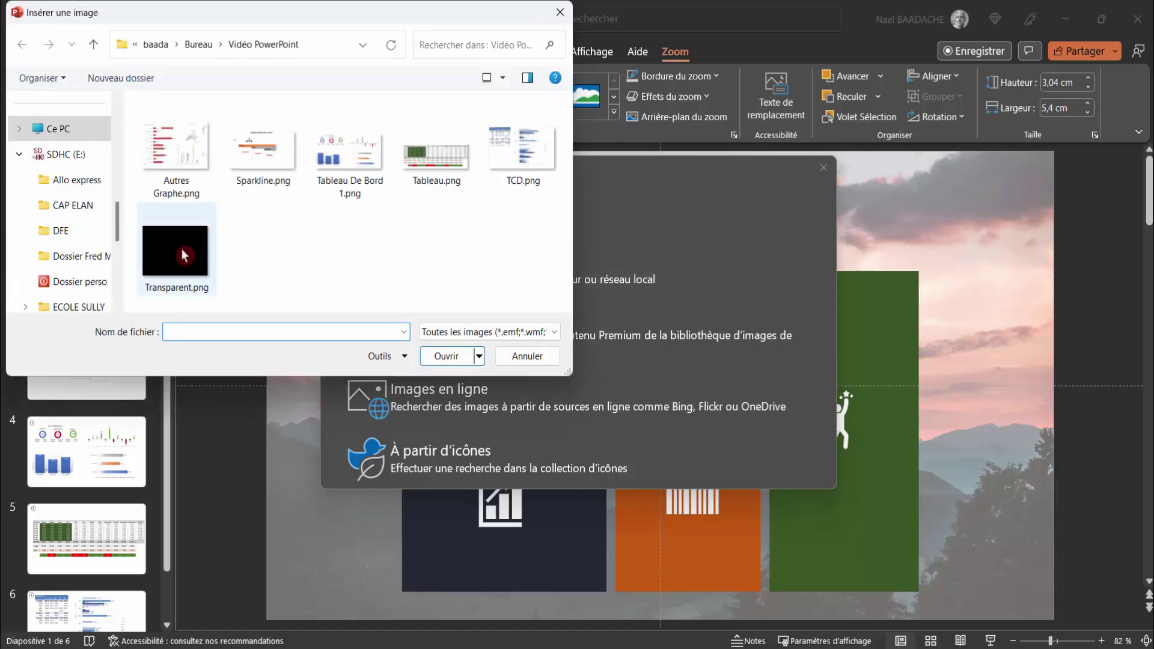
click(173, 243)
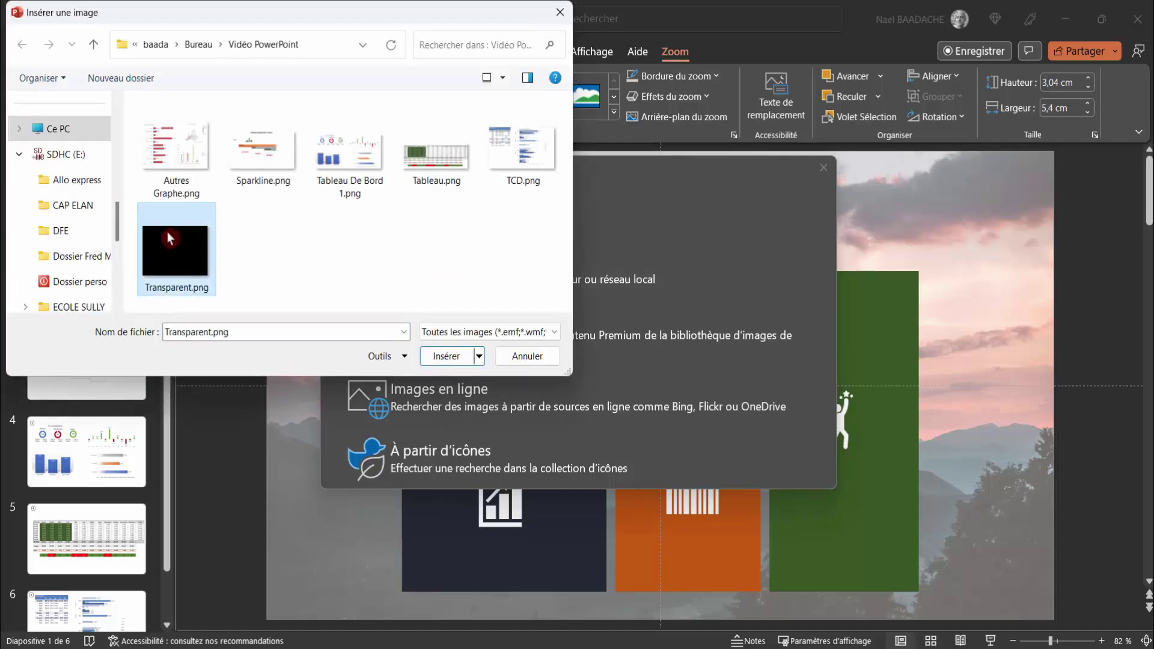
click(450, 360)
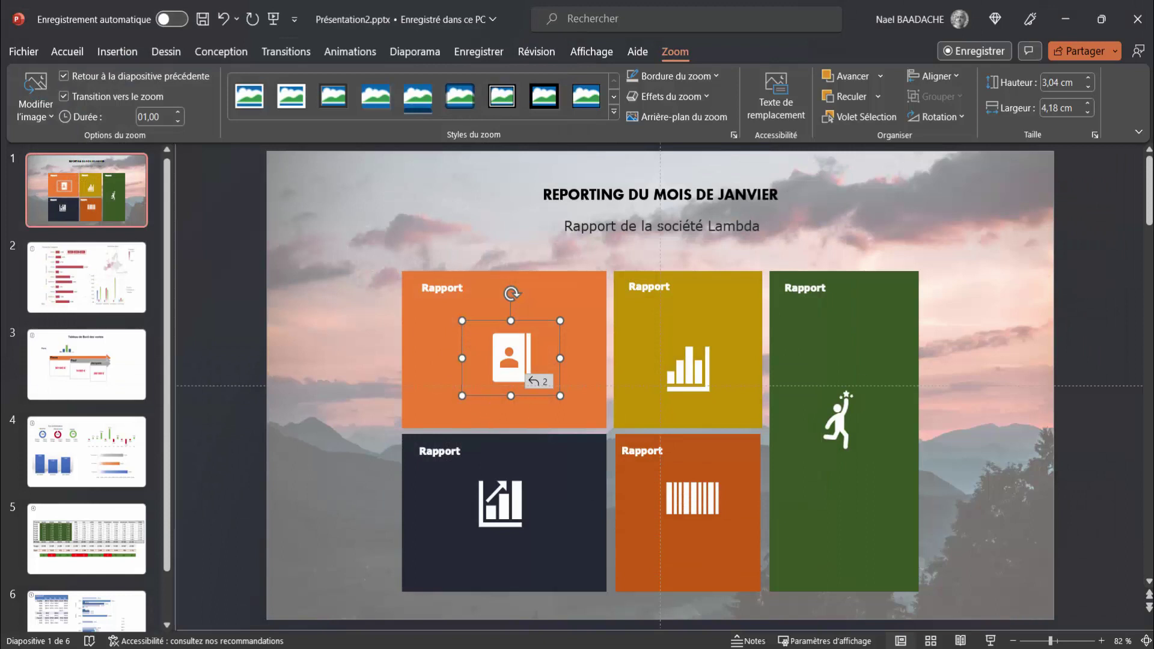
click(503, 362)
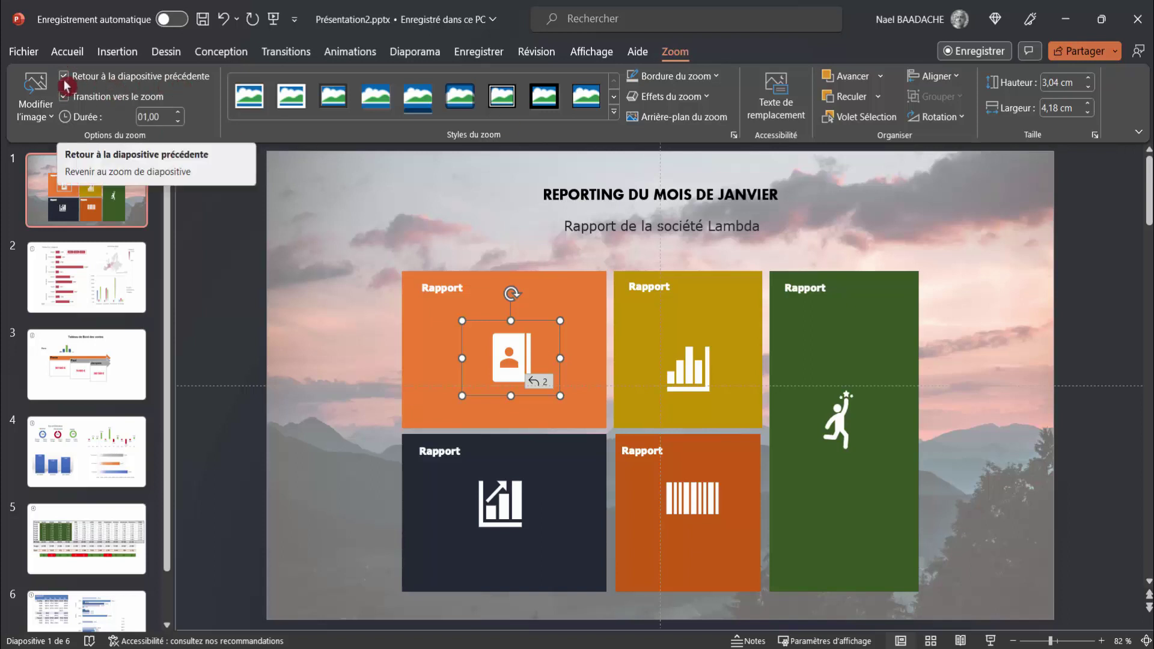
click(322, 283)
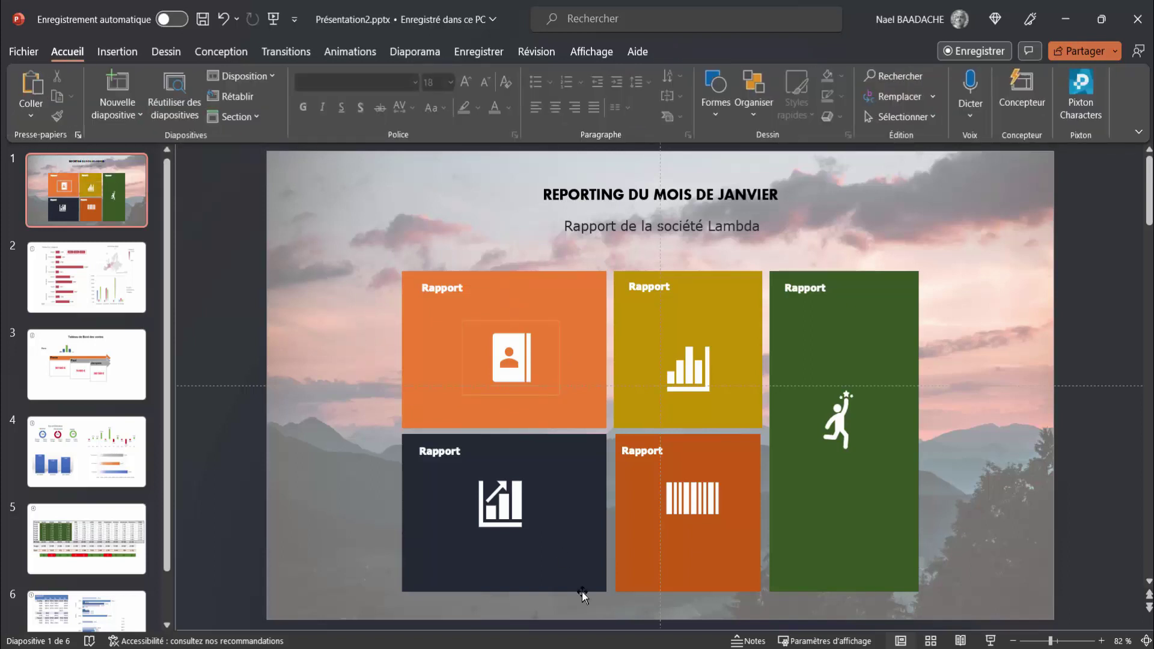
click(1038, 619)
click(991, 642)
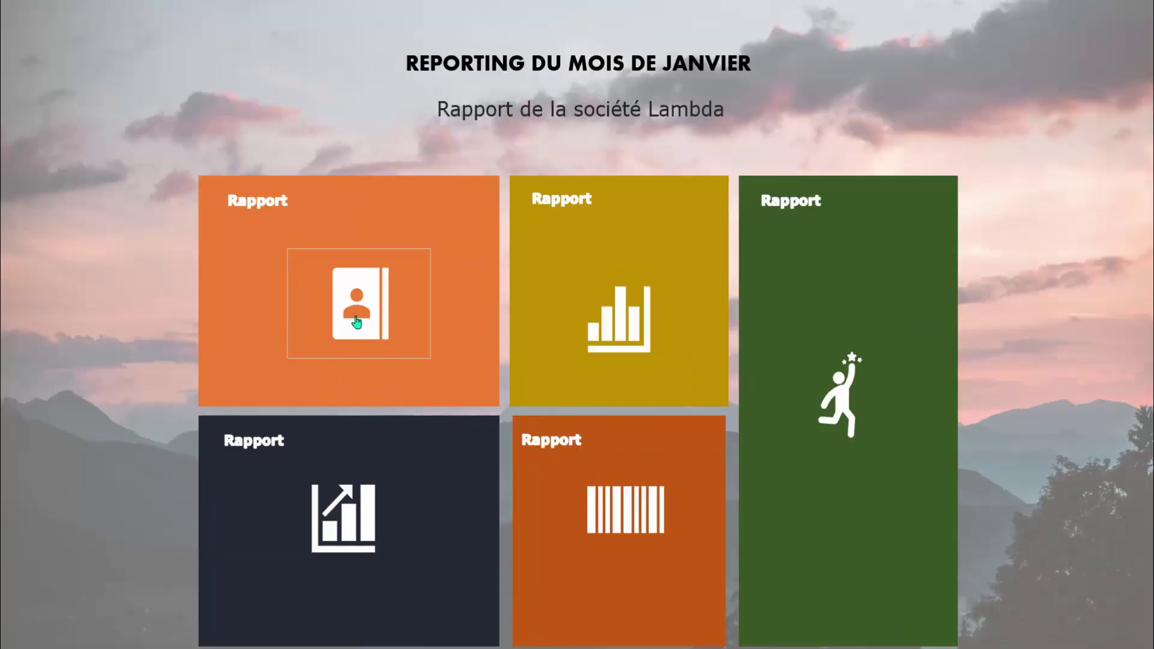
click(356, 323)
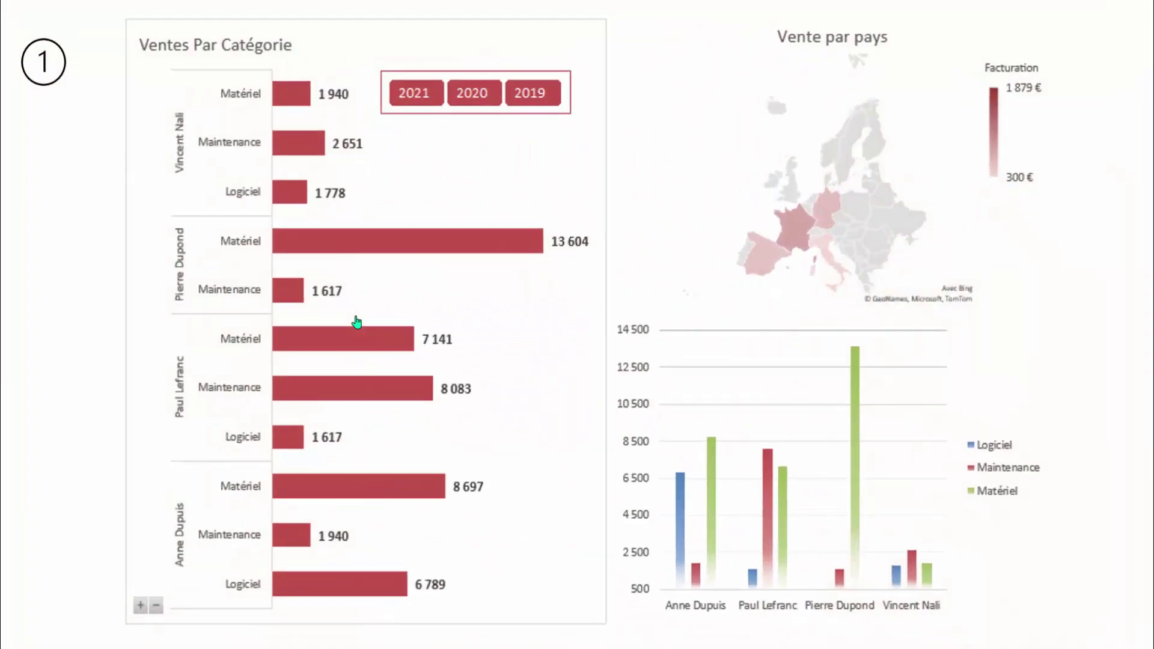
click(359, 322)
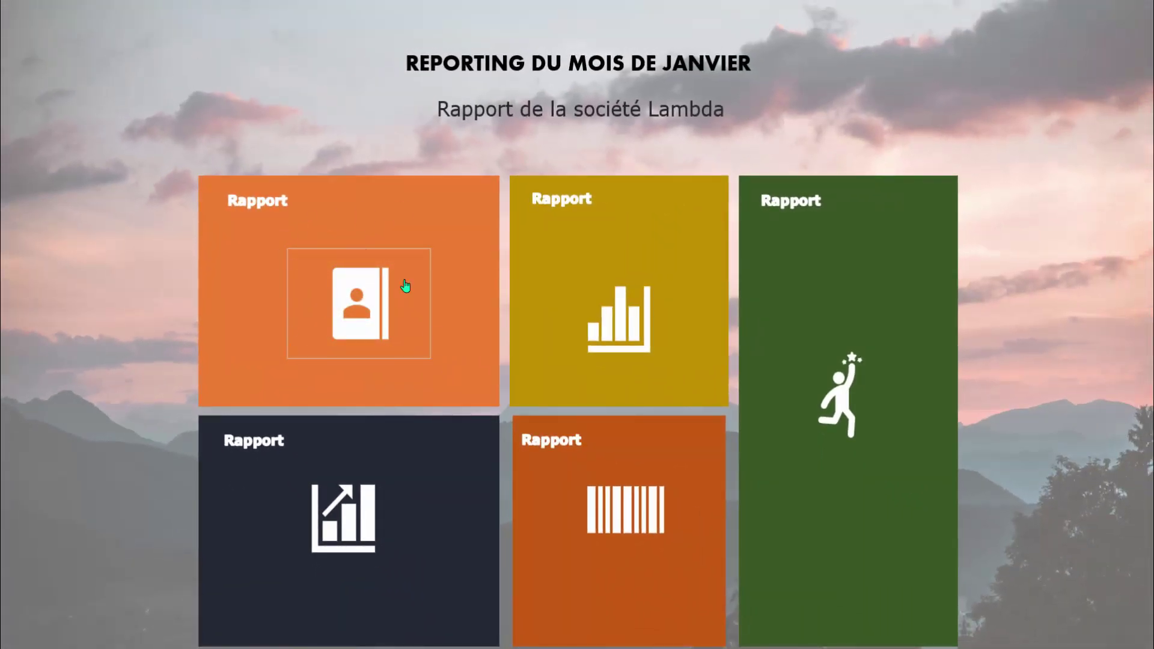
key(Escape)
click(543, 329)
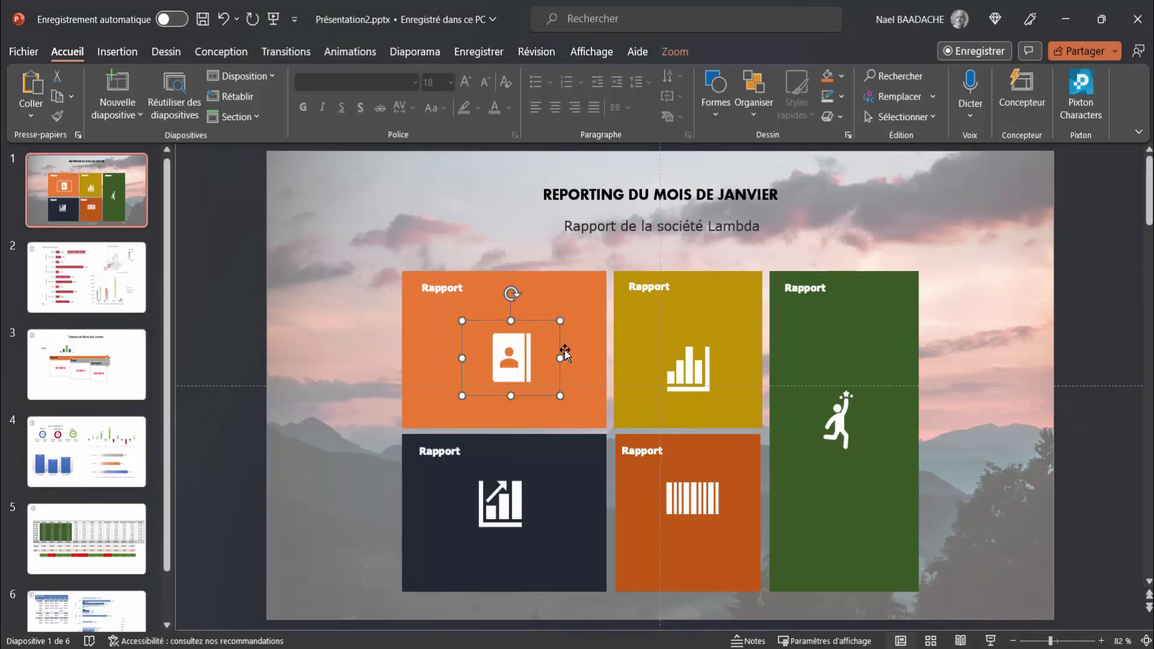
- Set the orange tile zoom's border to Sans contour
click(674, 53)
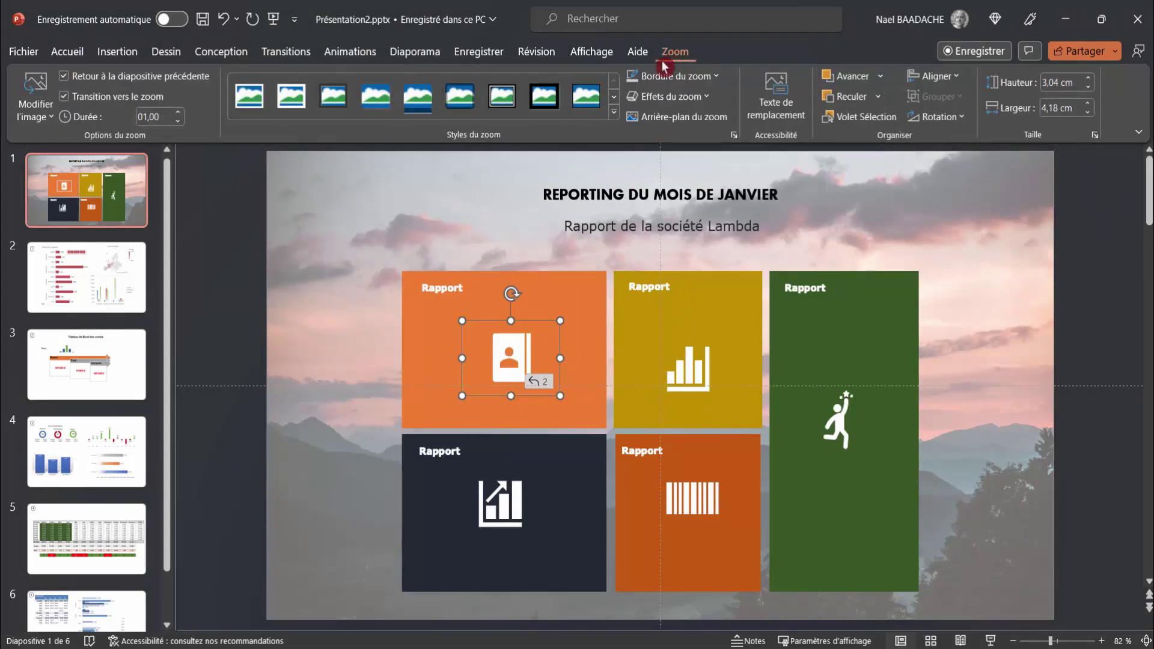
click(716, 77)
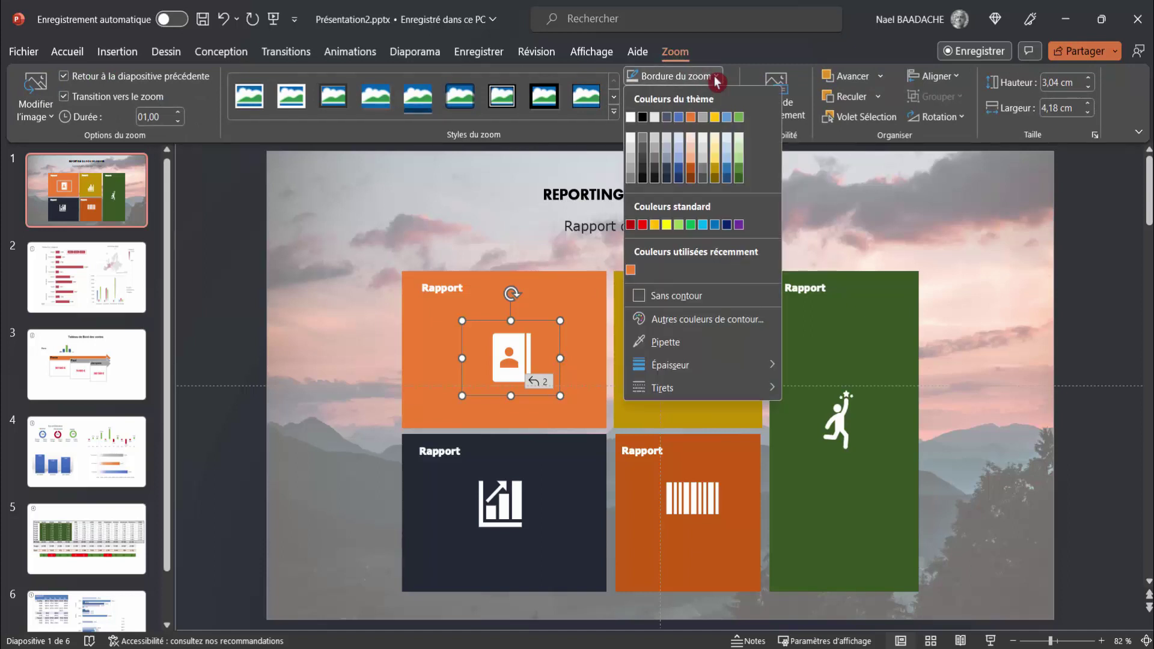
click(680, 296)
click(425, 203)
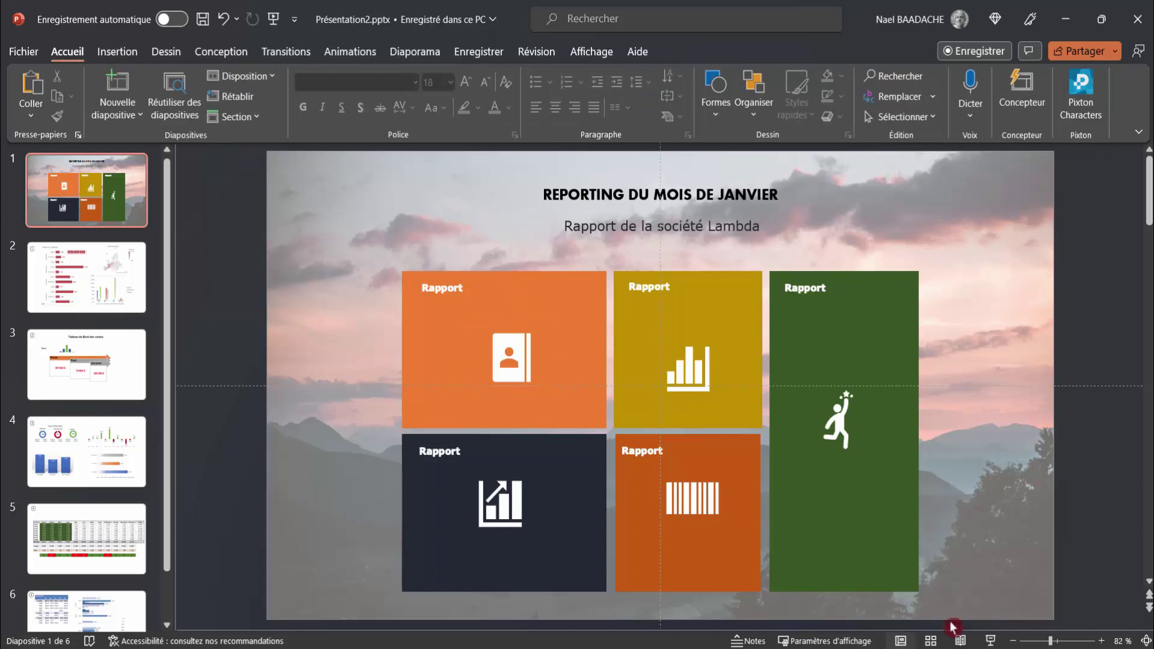
click(986, 641)
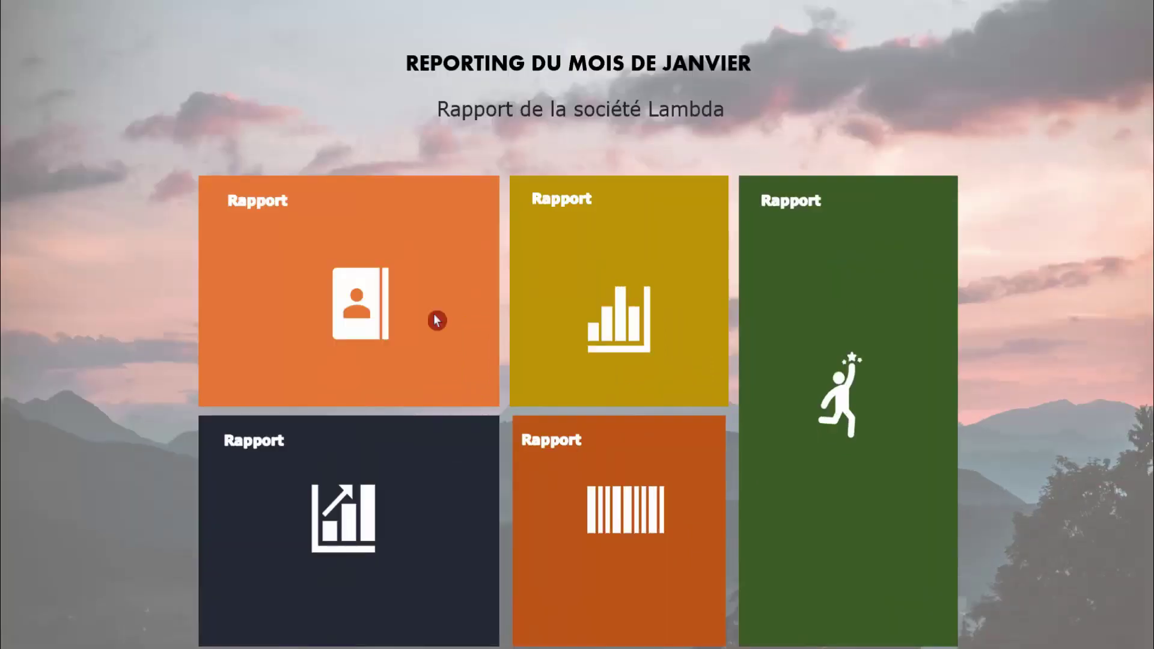
click(362, 310)
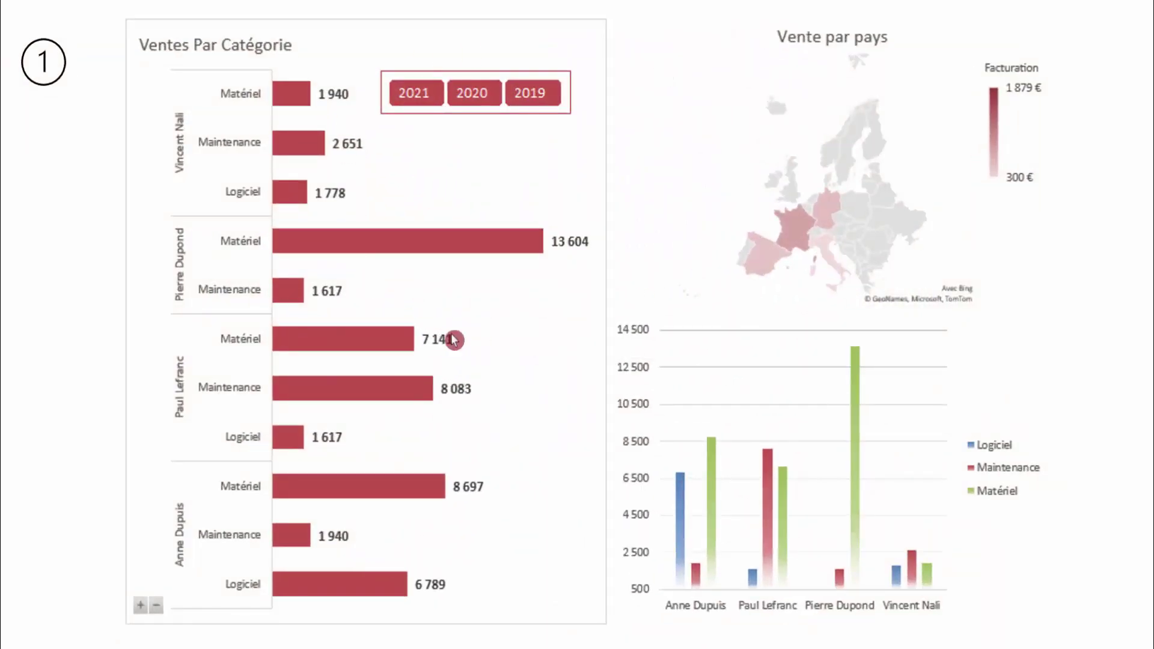
click(454, 340)
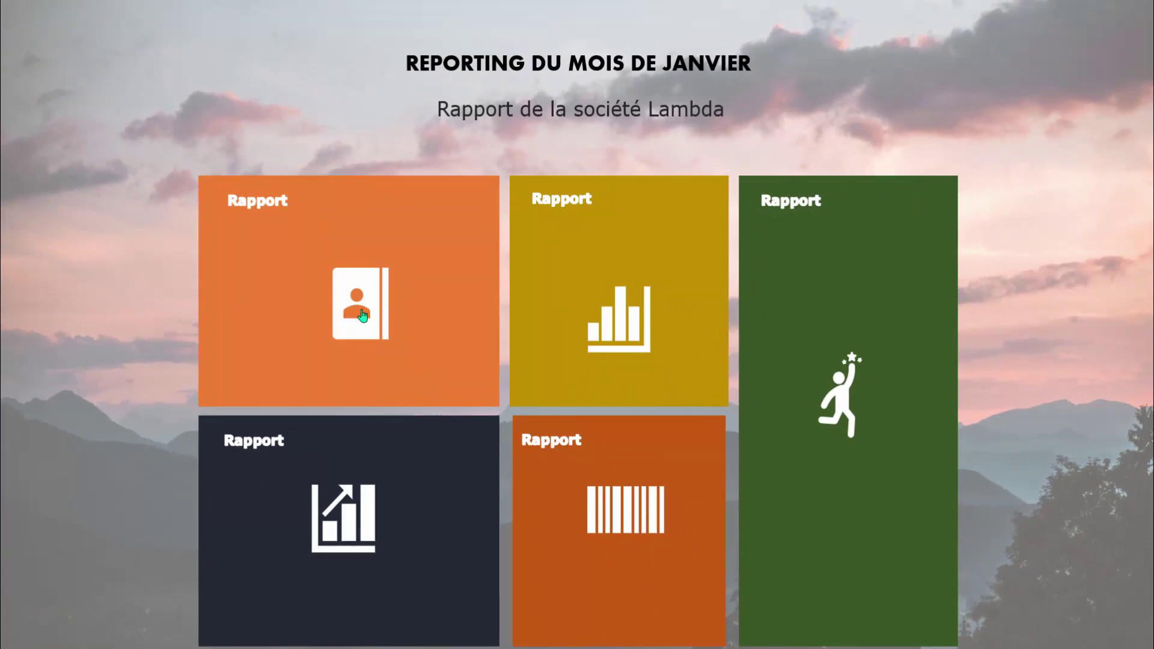
key(Escape)
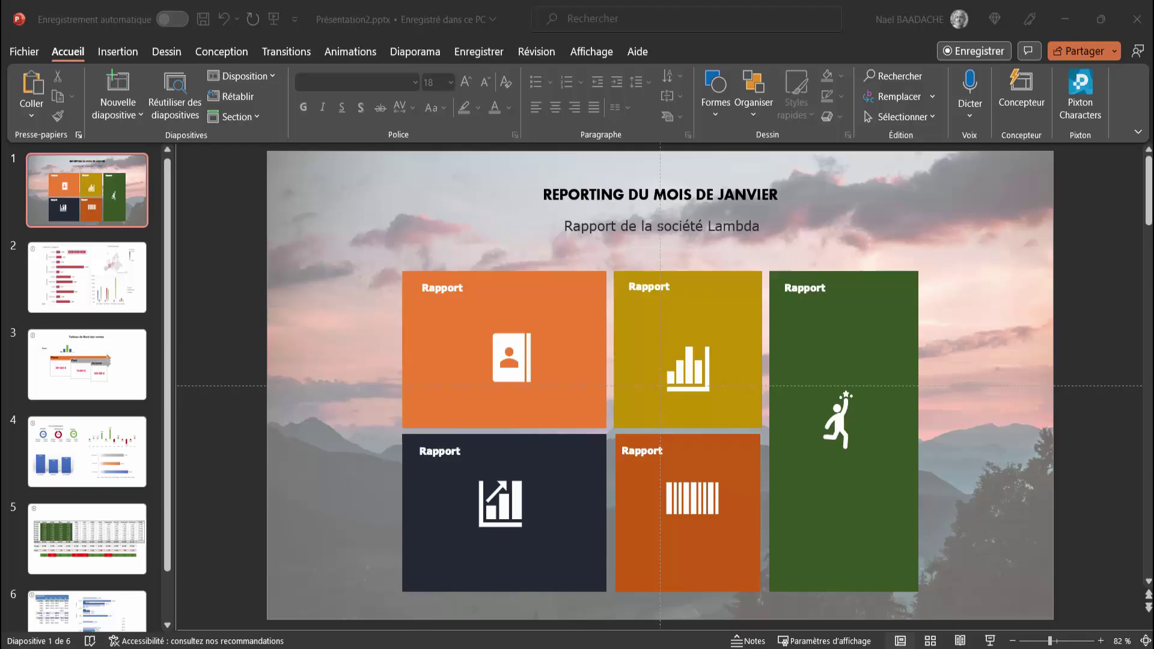
click(724, 295)
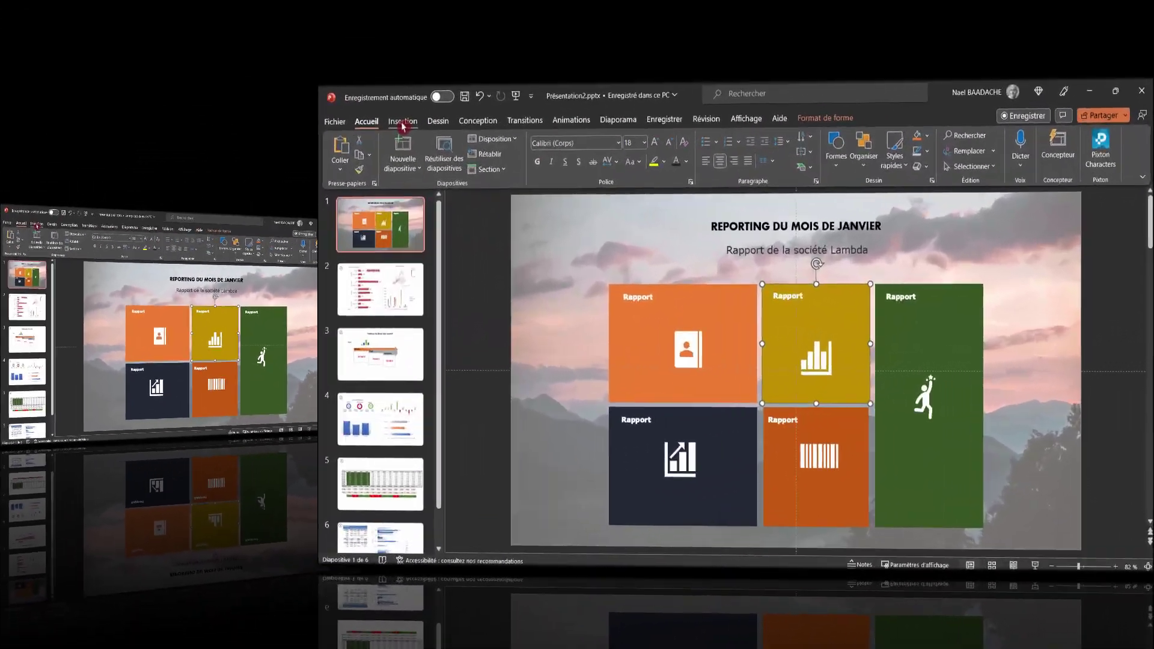
- Insert a slide zoom to slide 3 and fit it over the yellow tile's chart icon
click(402, 122)
click(611, 102)
click(649, 183)
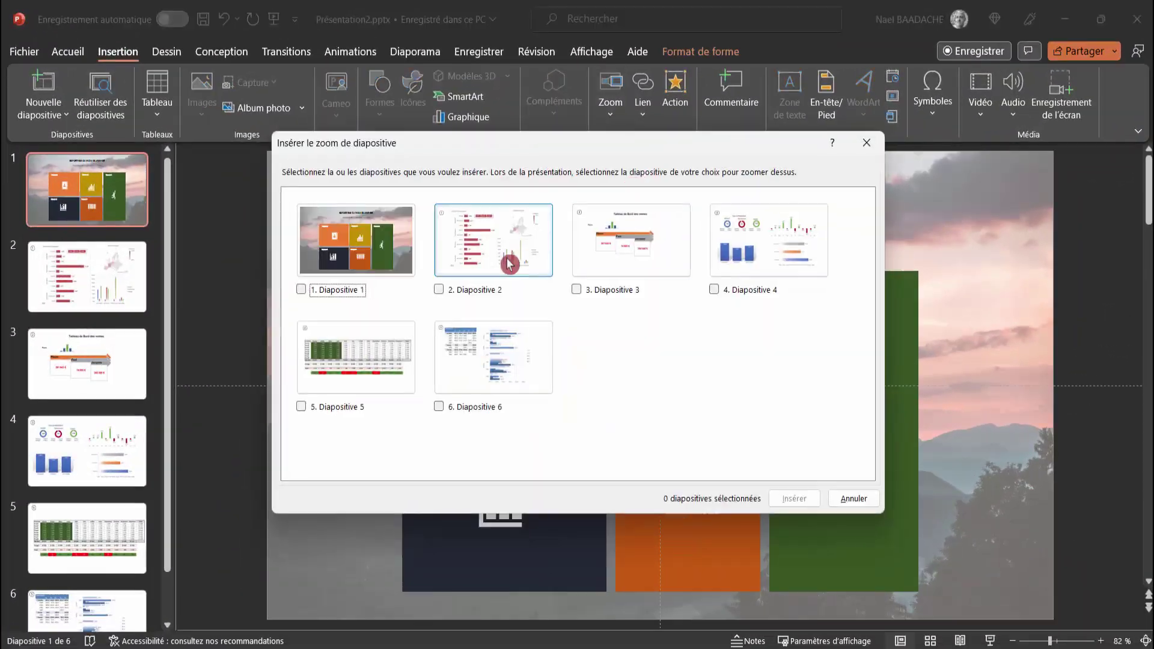
click(628, 237)
click(796, 500)
drag(758, 328, 691, 360)
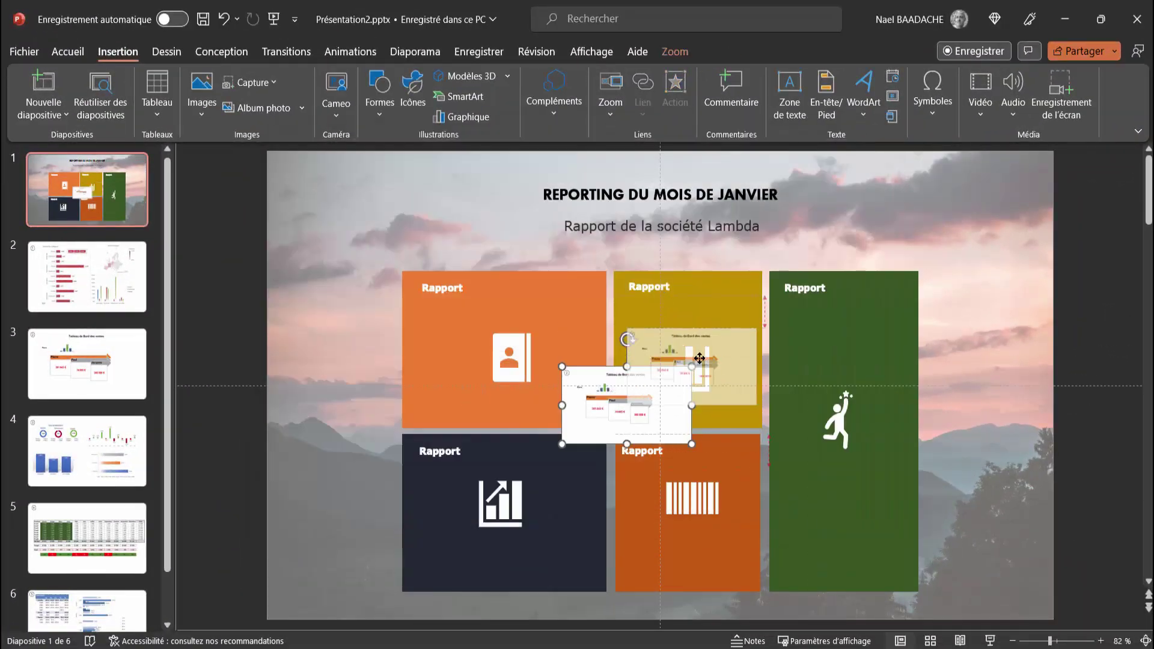
drag(630, 394, 696, 361)
- Make the slide-3 zoom return to the title slide, use Transparent.png, and remove its border
click(675, 52)
click(64, 77)
click(36, 110)
click(72, 144)
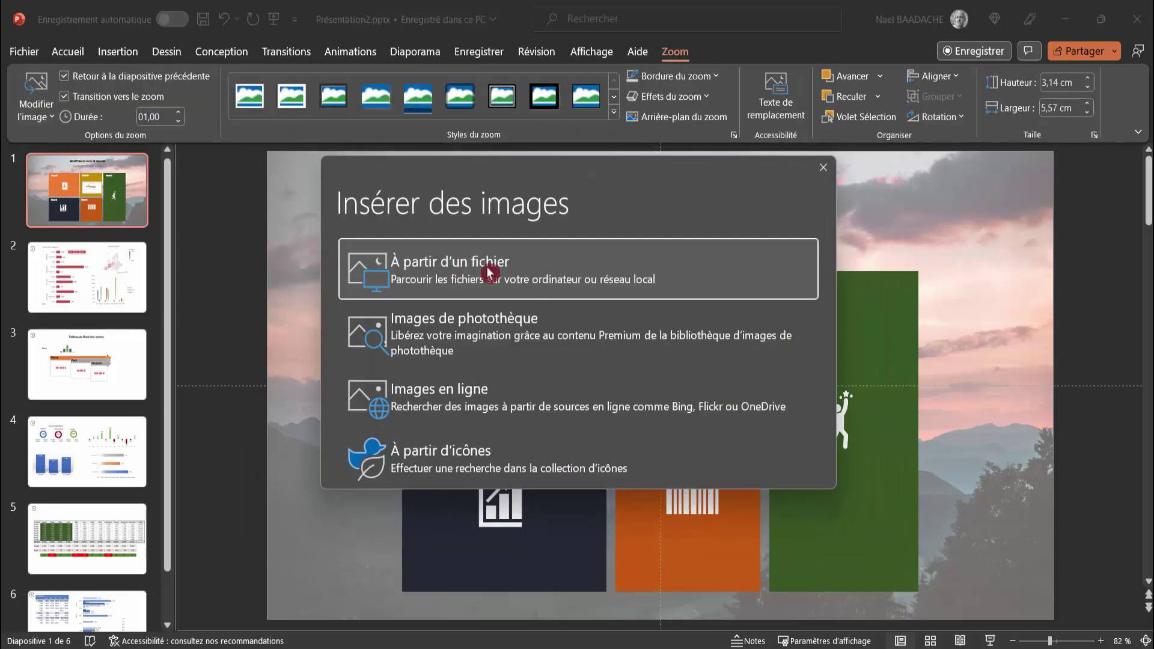
click(528, 249)
click(250, 162)
click(444, 360)
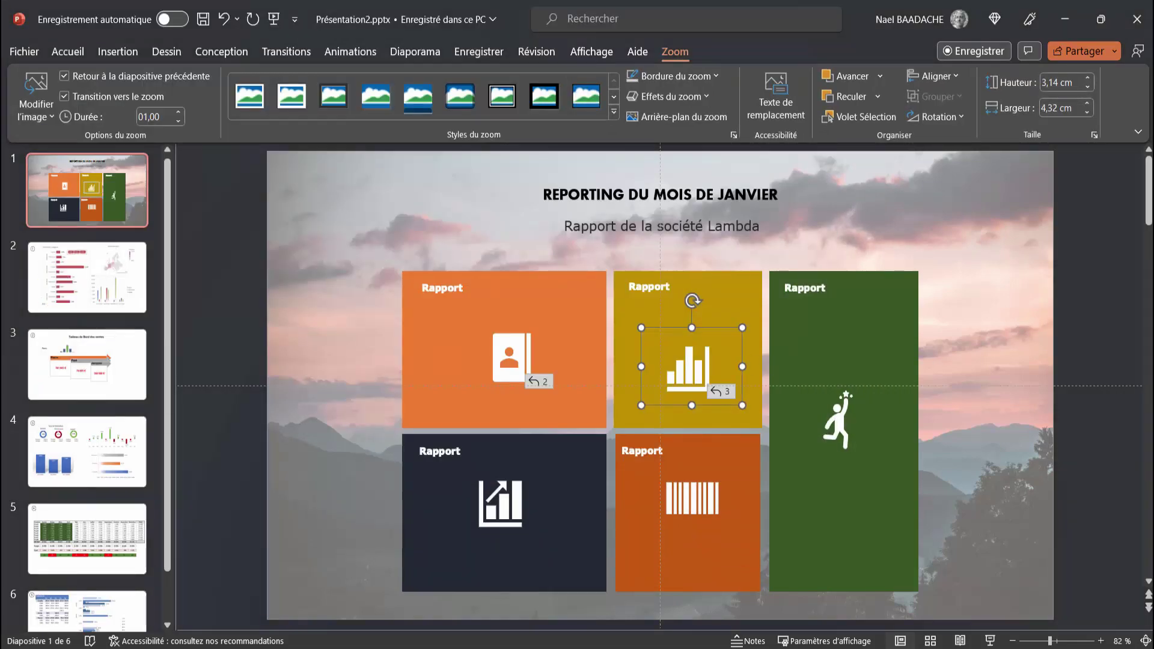
click(673, 76)
click(647, 224)
- Insert a slide zoom to slide 4 and place it on the green tile's runner icon
click(894, 302)
click(117, 51)
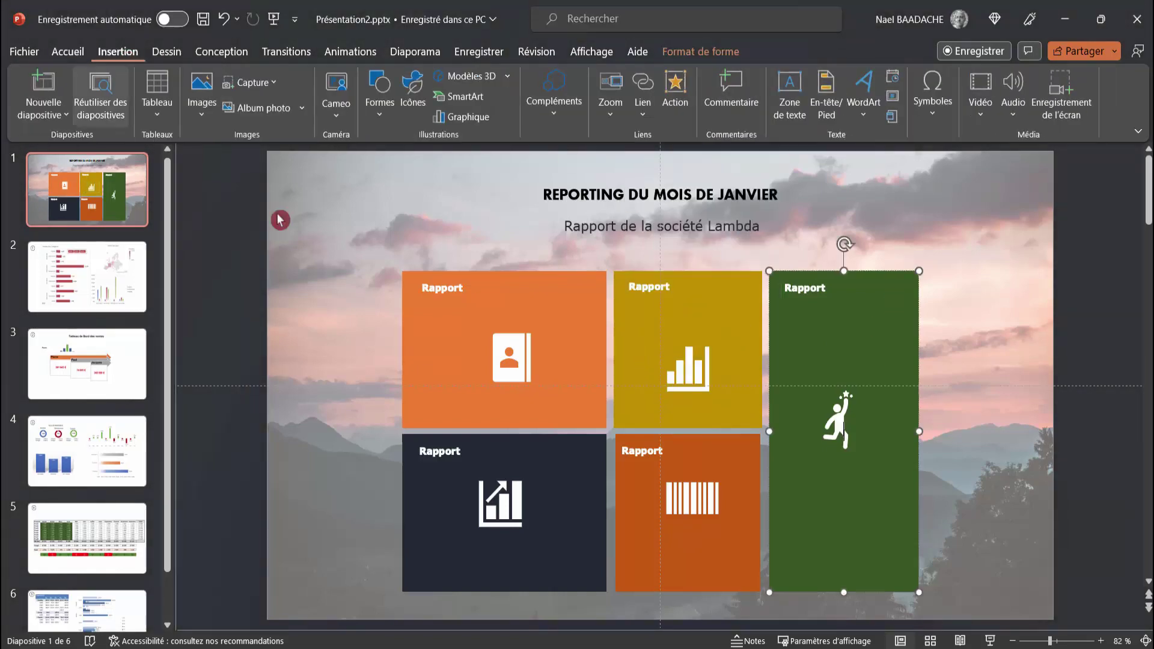
click(610, 96)
click(617, 186)
click(762, 265)
click(794, 499)
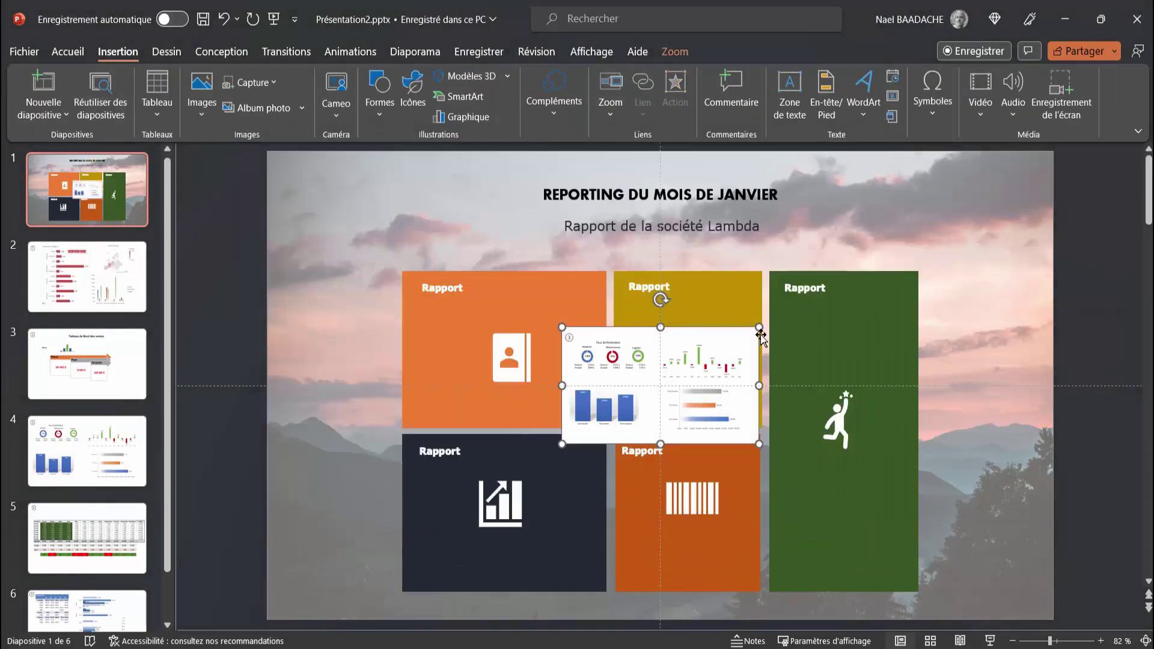
drag(760, 327, 680, 373)
drag(621, 411, 846, 422)
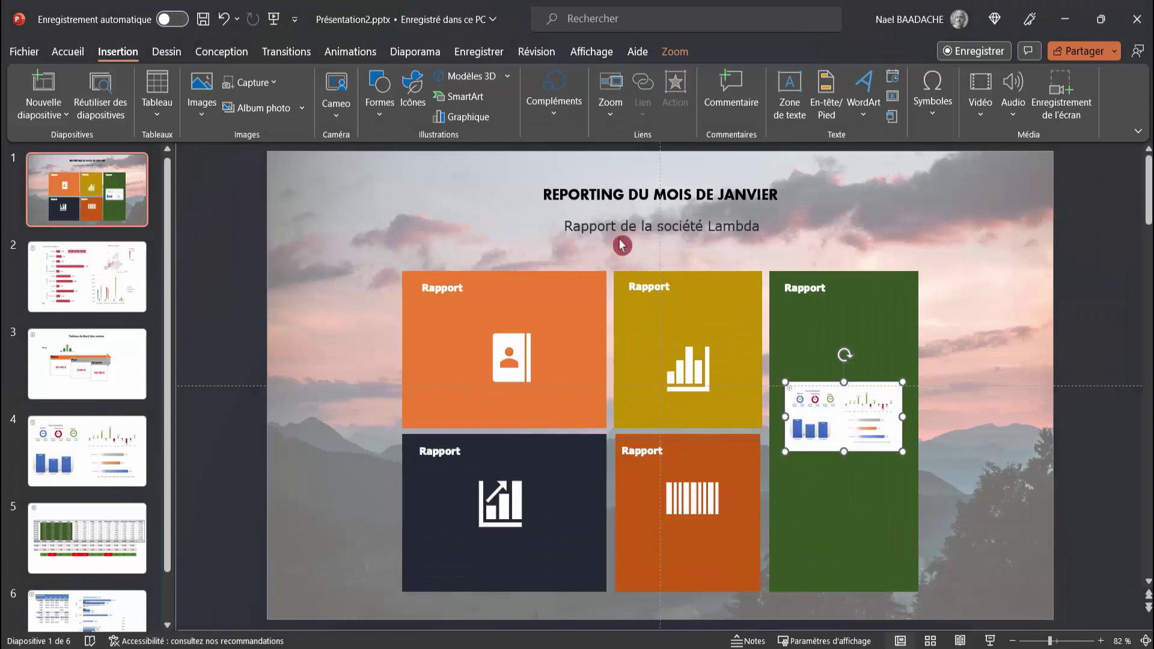
- Give the slide-4 zoom the Transparent.png image and no border
click(675, 51)
click(36, 110)
click(524, 280)
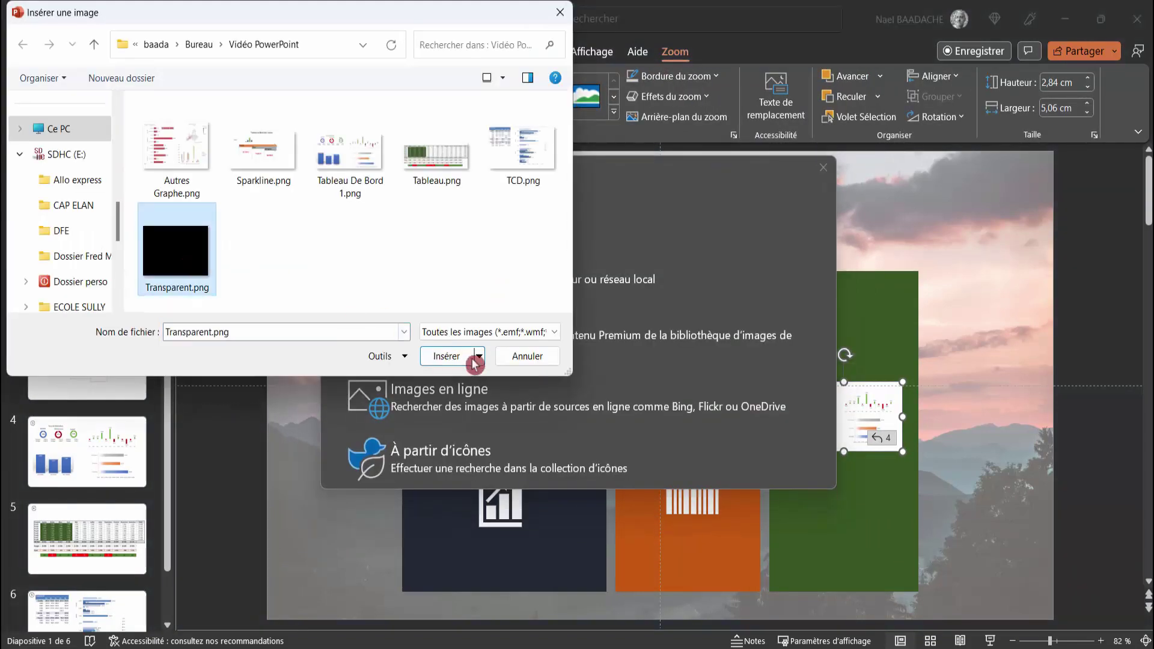
click(469, 359)
click(673, 76)
click(818, 485)
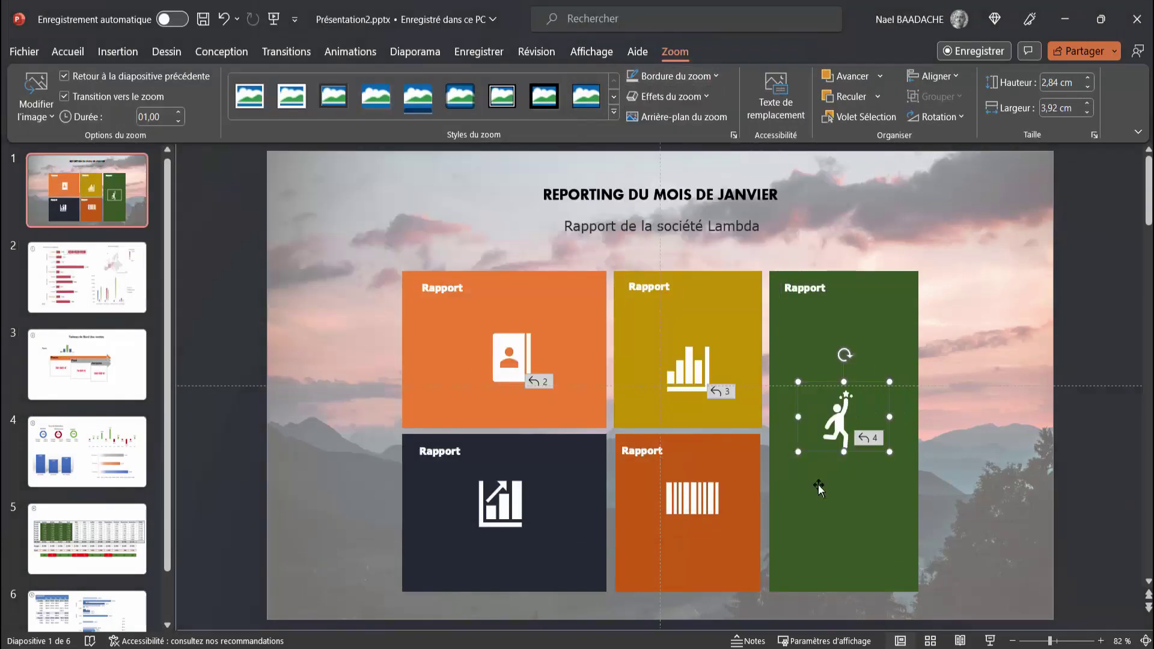
click(505, 445)
- Insert a slide zoom to slide 5 and shrink it into the navy tile
click(118, 52)
click(601, 126)
click(637, 193)
click(360, 373)
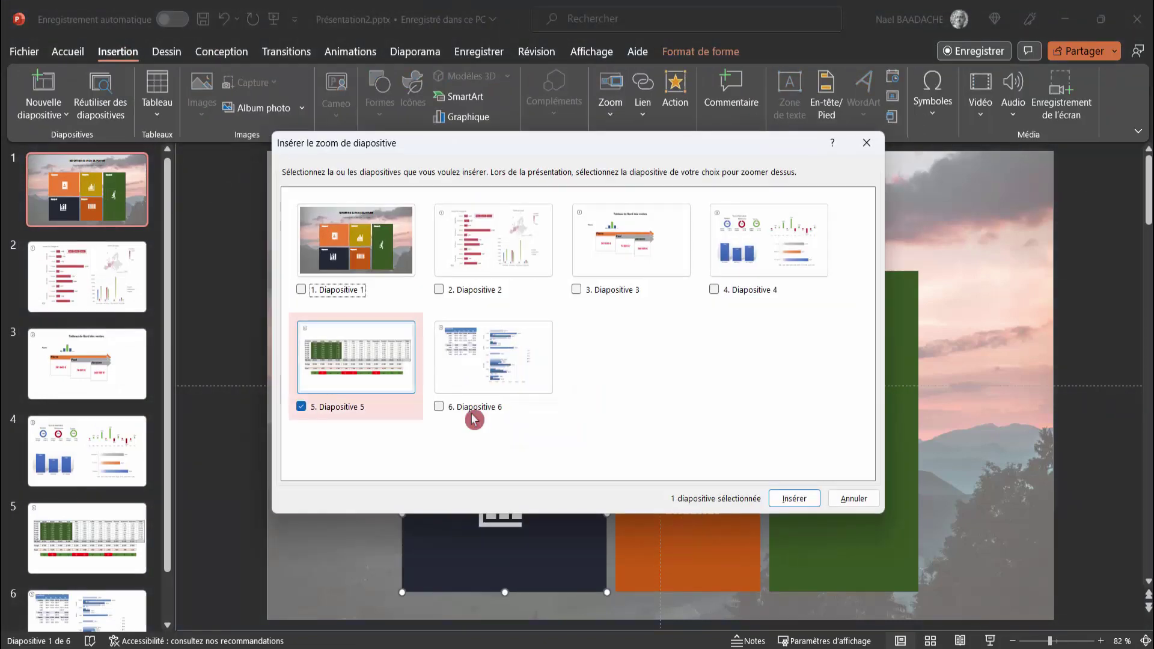
click(800, 498)
drag(755, 351, 602, 472)
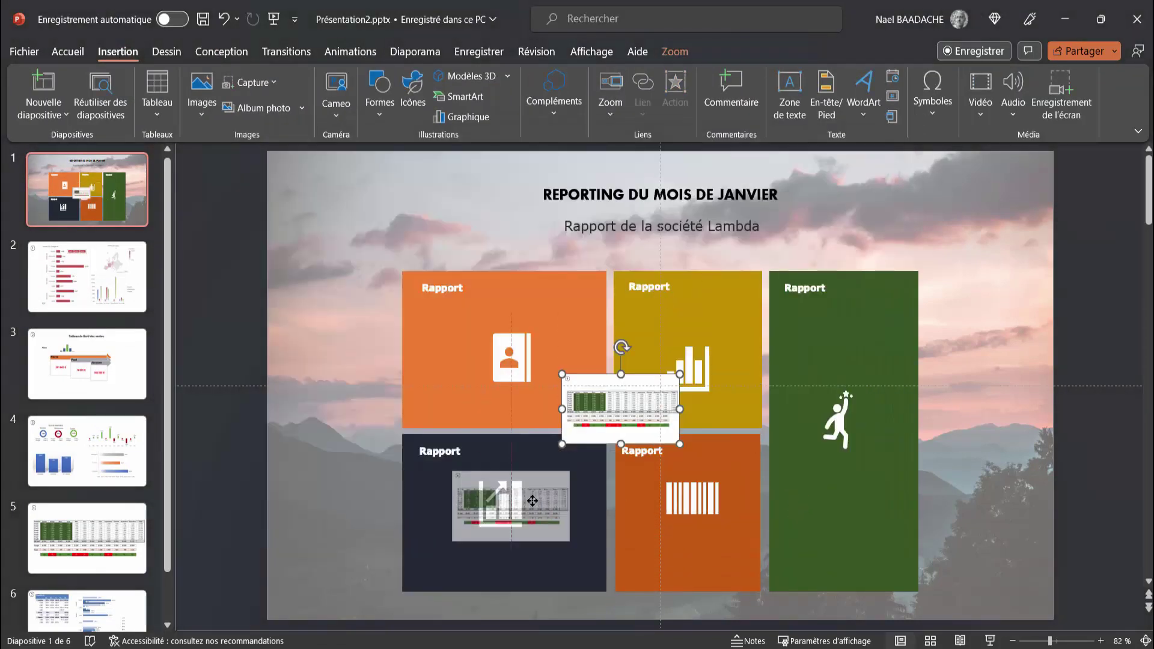
- Make the slide-5 zoom return to the title slide, use Transparent.png, and remove its border
click(674, 52)
click(65, 77)
click(64, 76)
click(37, 111)
click(60, 147)
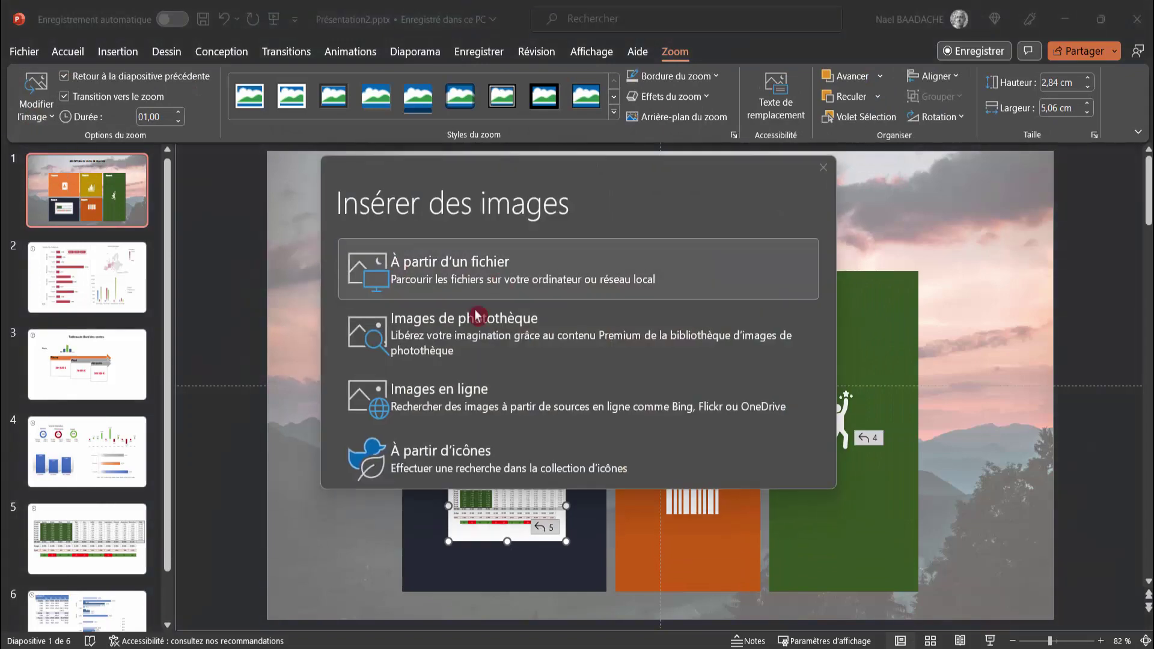
click(421, 276)
click(471, 370)
click(673, 76)
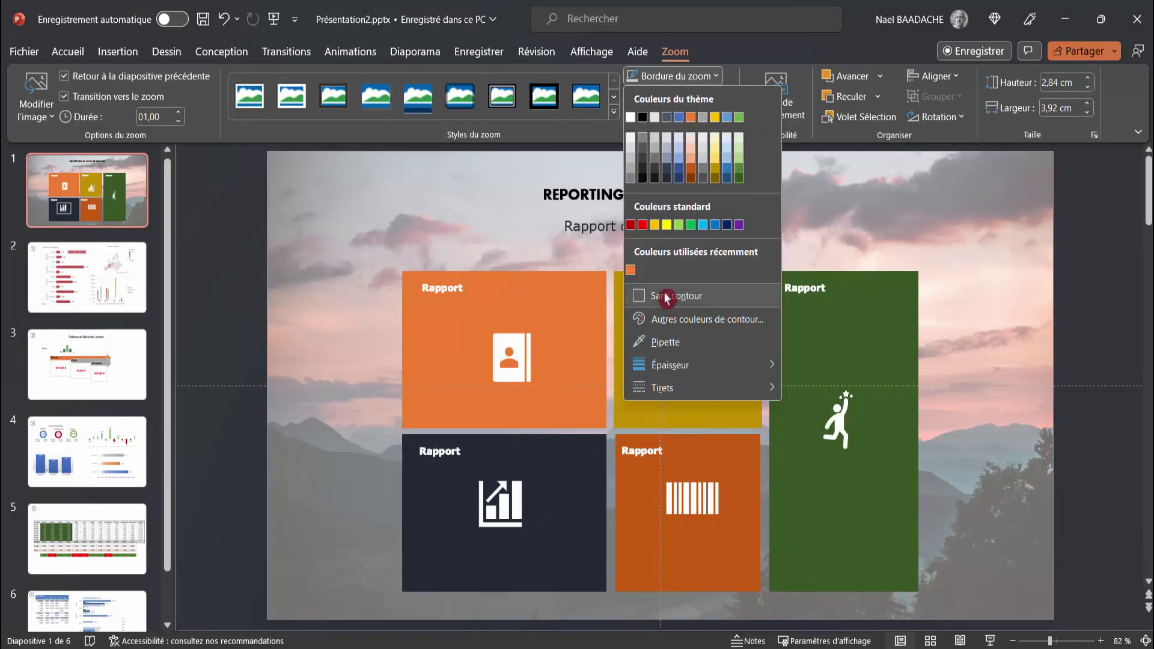
click(688, 468)
- Insert a slide zoom to slide 6 and place it on the barcode tile
click(118, 52)
click(610, 90)
click(631, 183)
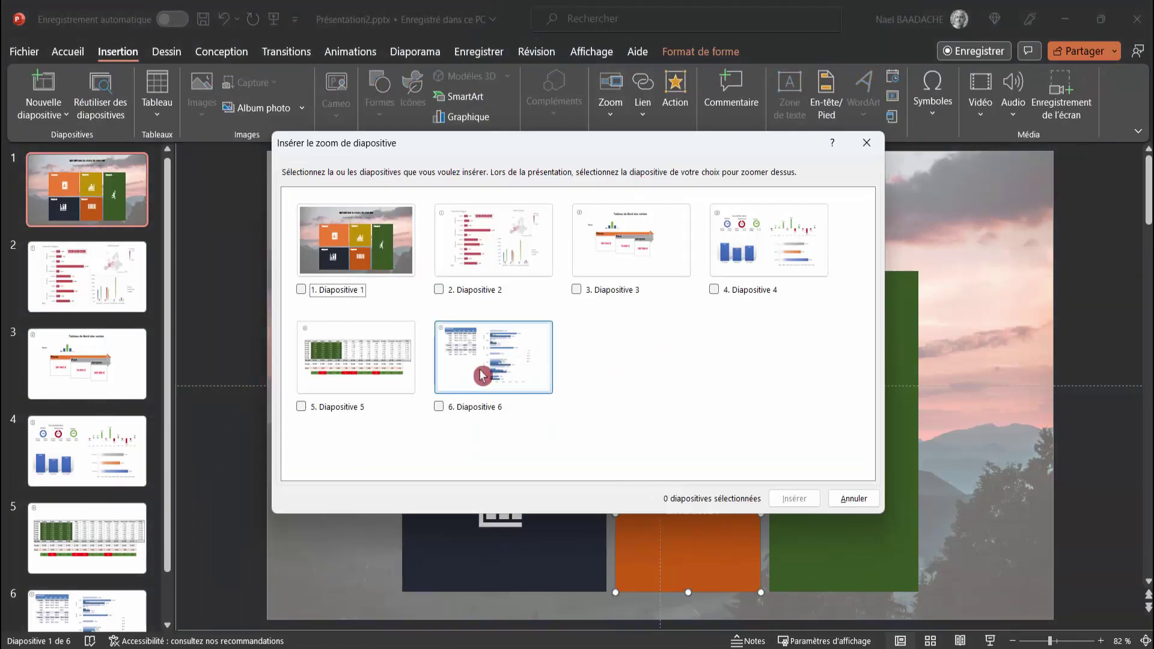
click(476, 367)
click(788, 497)
mouse_move(755, 328)
mouse_down()
mouse_move(687, 370)
mouse_move(728, 488)
mouse_up()
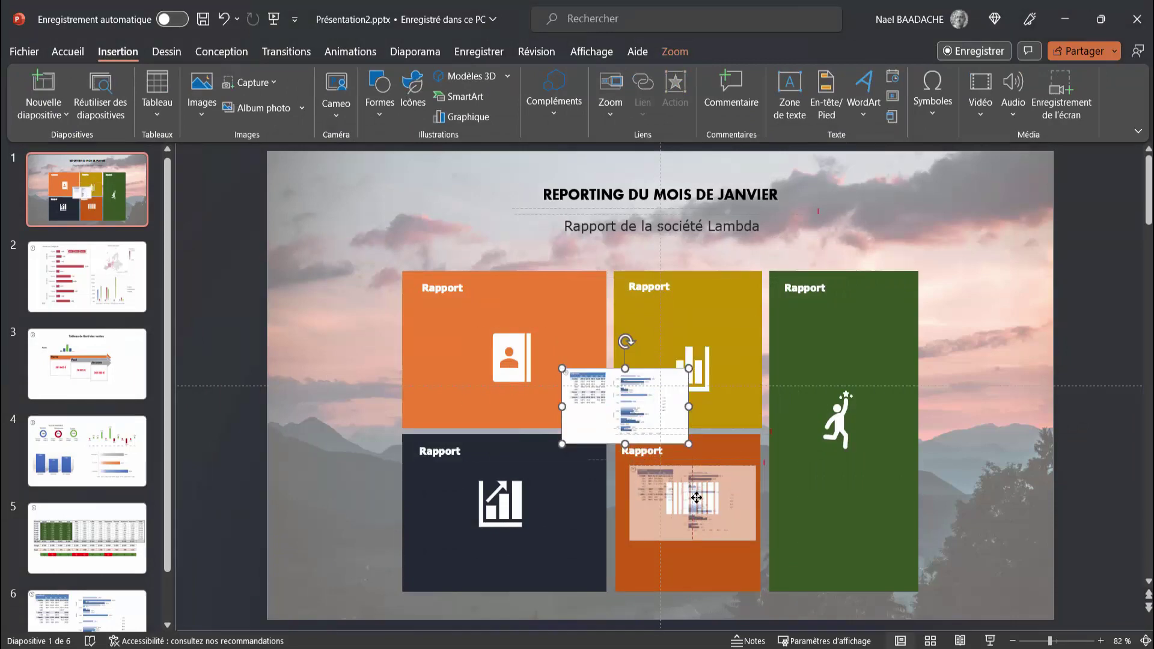
- Give the slide-6 zoom the Transparent.png image and no border
click(675, 52)
click(36, 99)
click(421, 258)
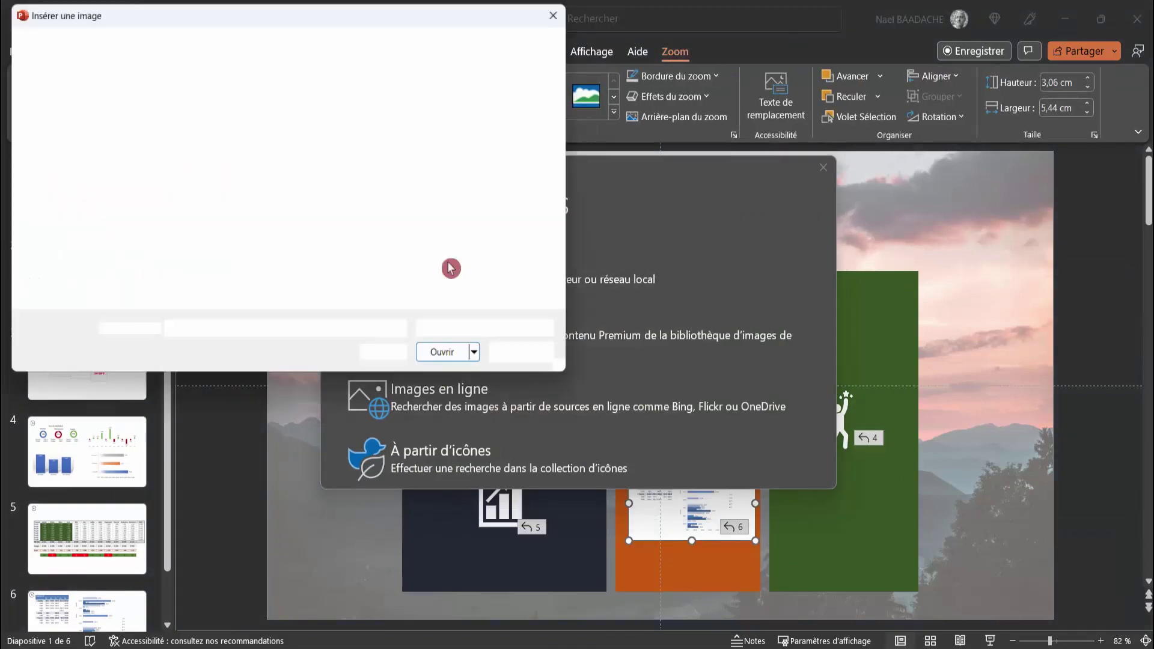
click(180, 246)
click(459, 358)
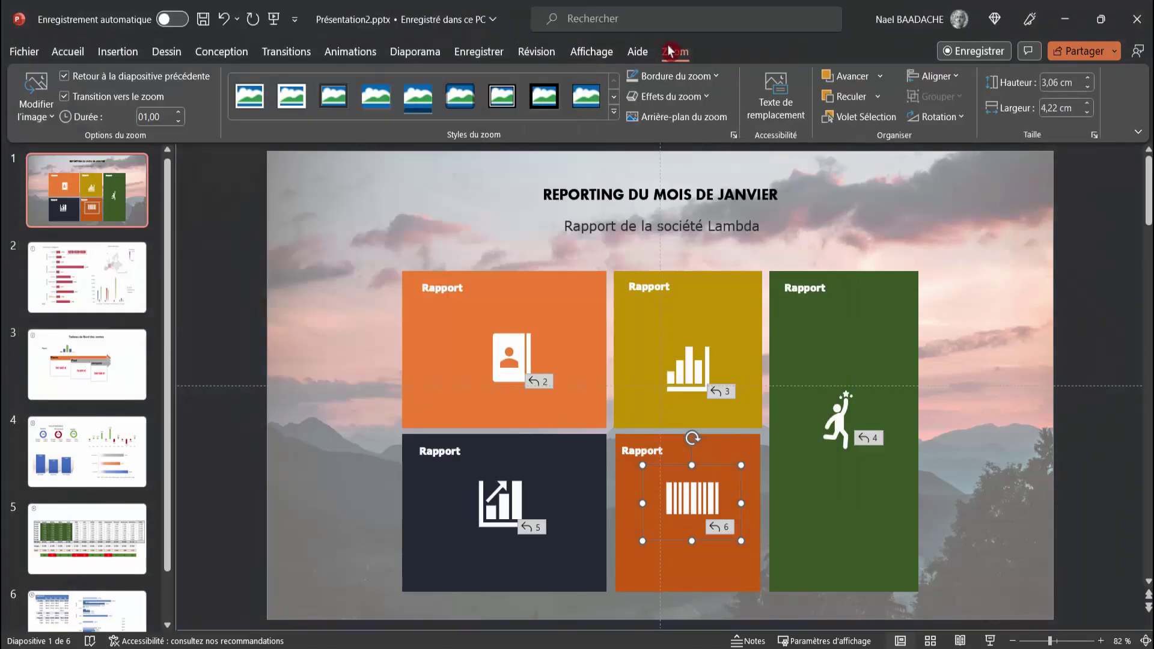
click(673, 76)
click(656, 296)
click(736, 380)
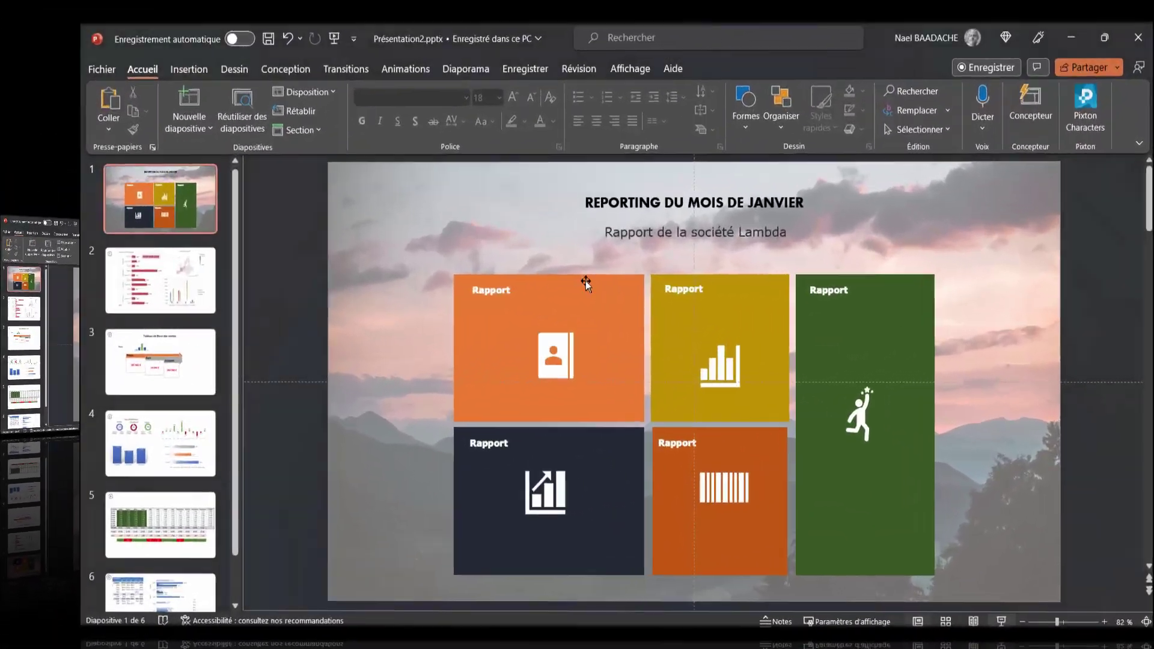
- Insert the outlined circled number 1 icon from the Icons library onto slide 1
click(544, 281)
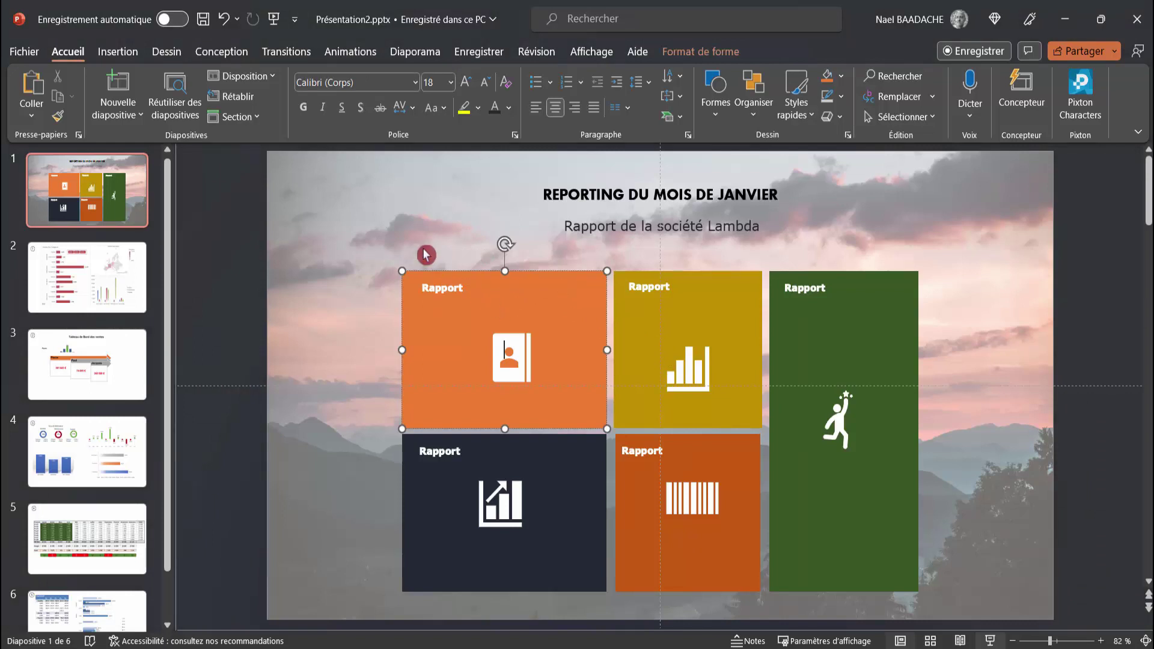
click(114, 52)
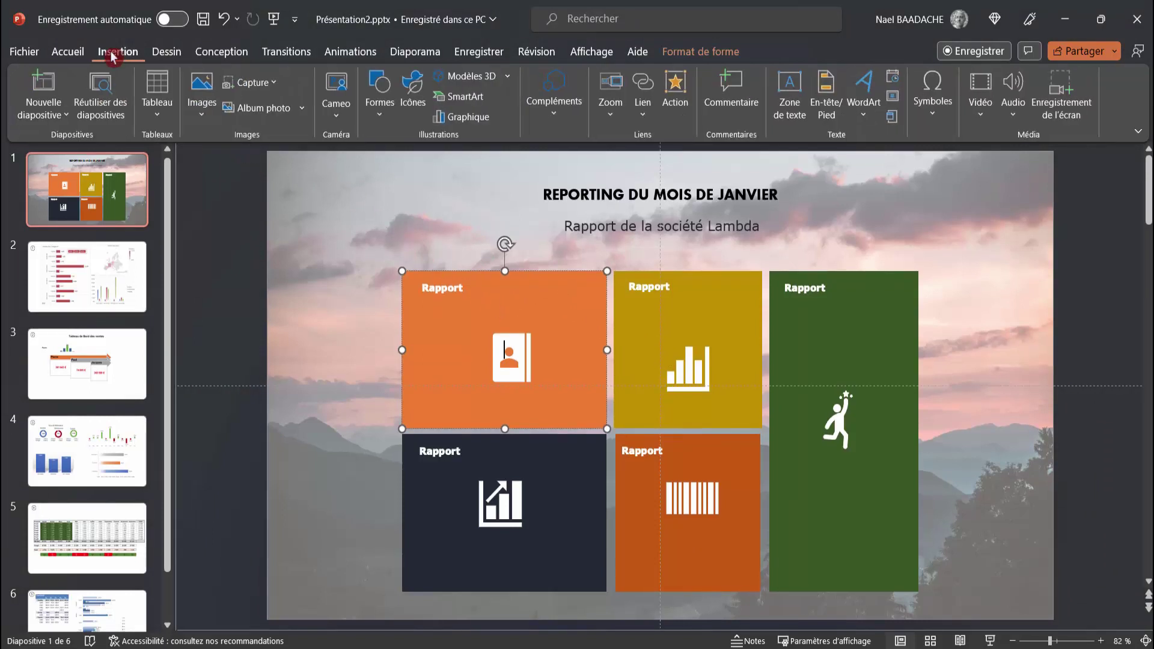
click(412, 93)
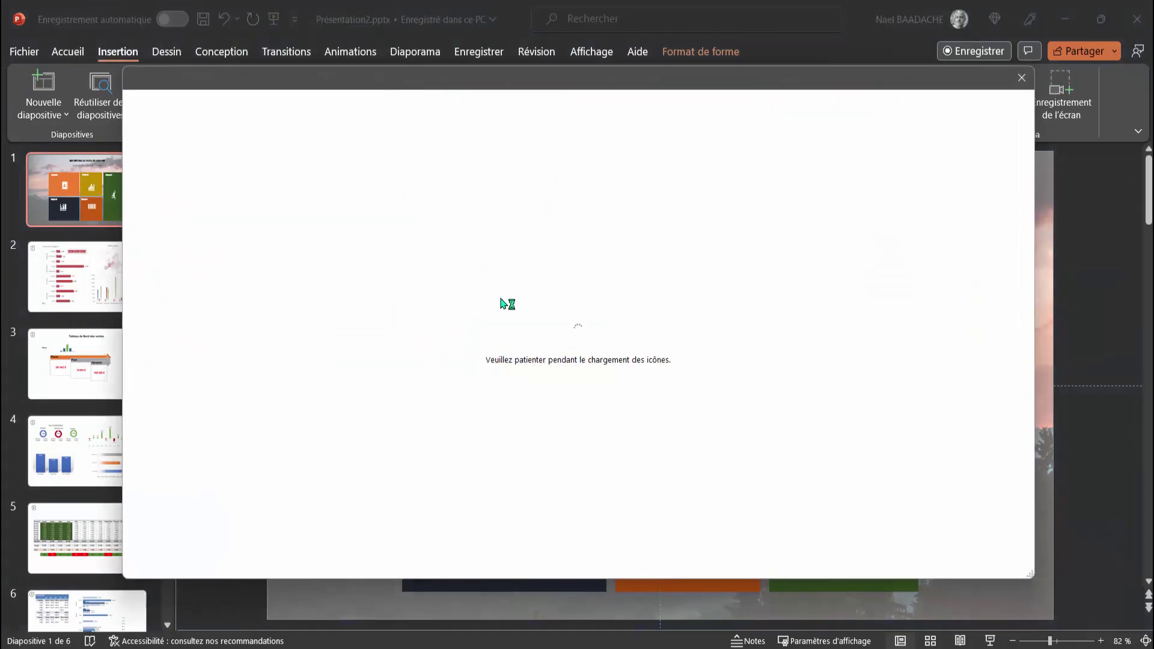
scroll(443, 344, down, 2)
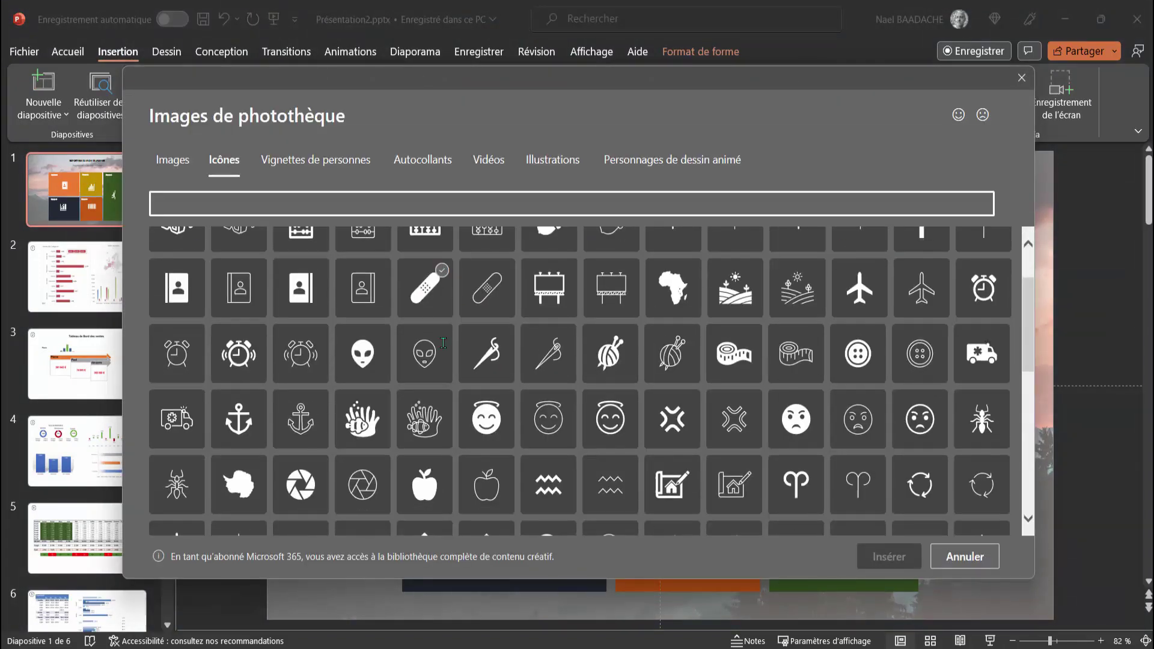
scroll(443, 343, down, 3)
scroll(445, 349, down, 3)
scroll(445, 354, down, 1)
scroll(445, 355, up, 1)
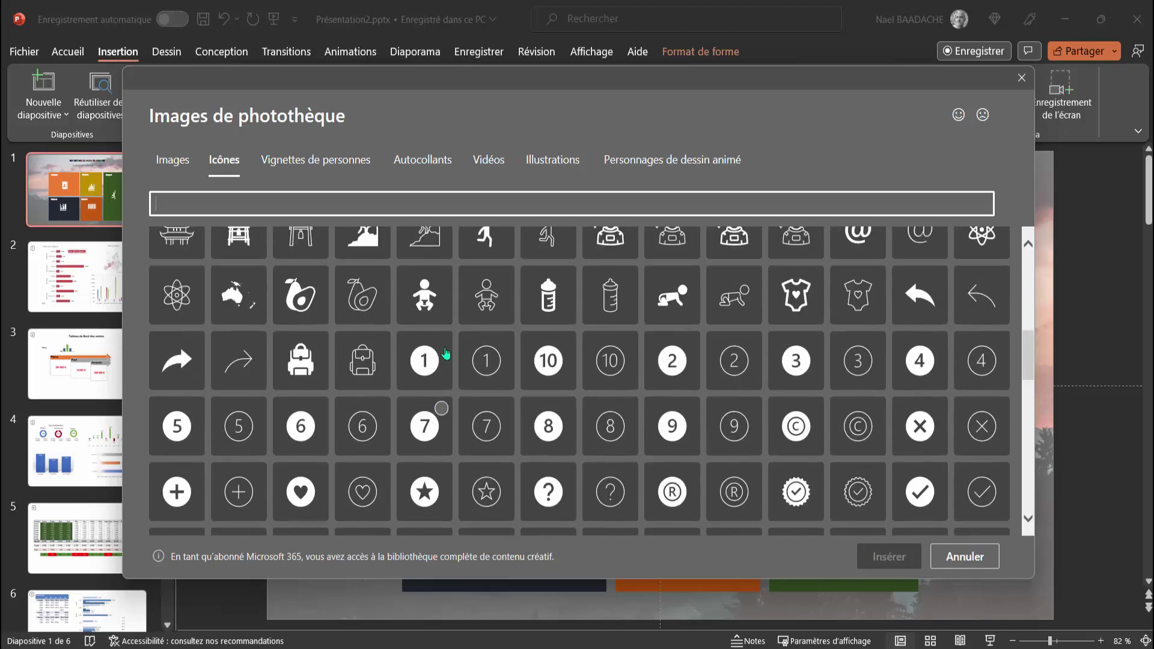
click(484, 363)
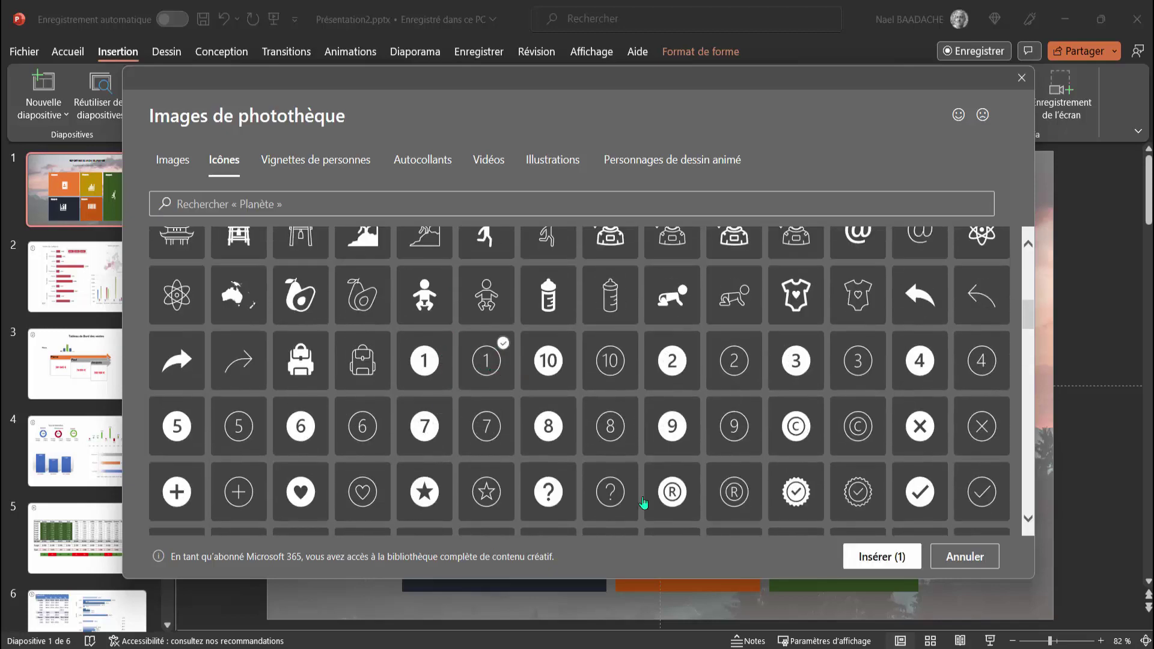
click(875, 557)
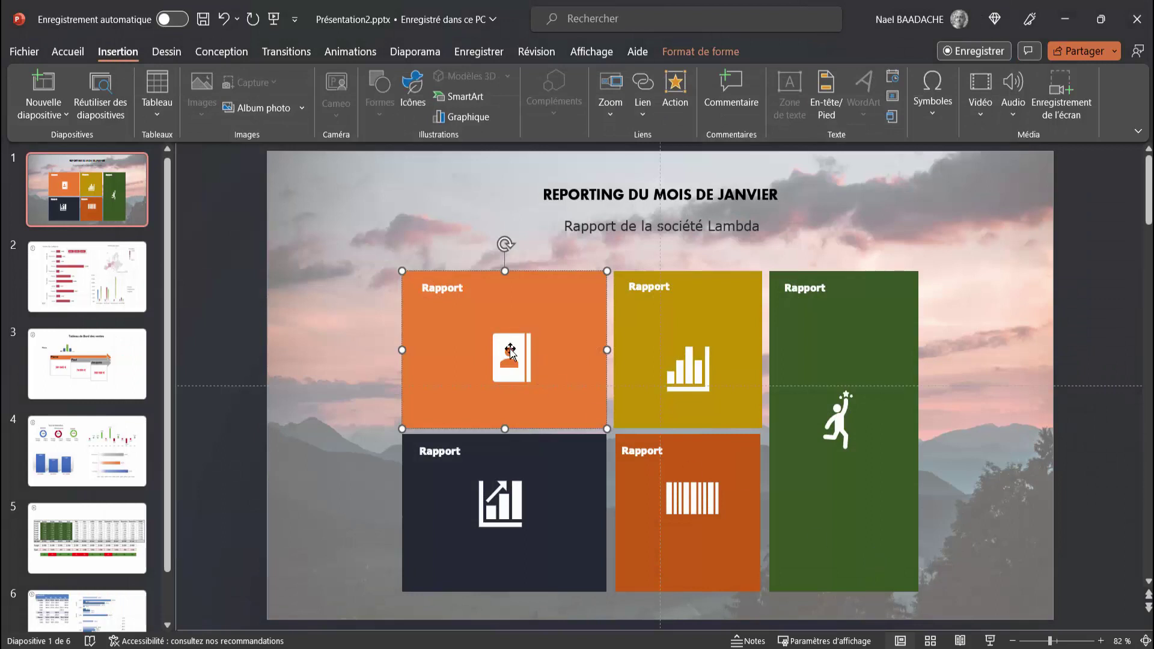
- Place the 1 icon at the orange tile's top-right, 1.61 cm, with white fill and outline
drag(669, 381, 587, 297)
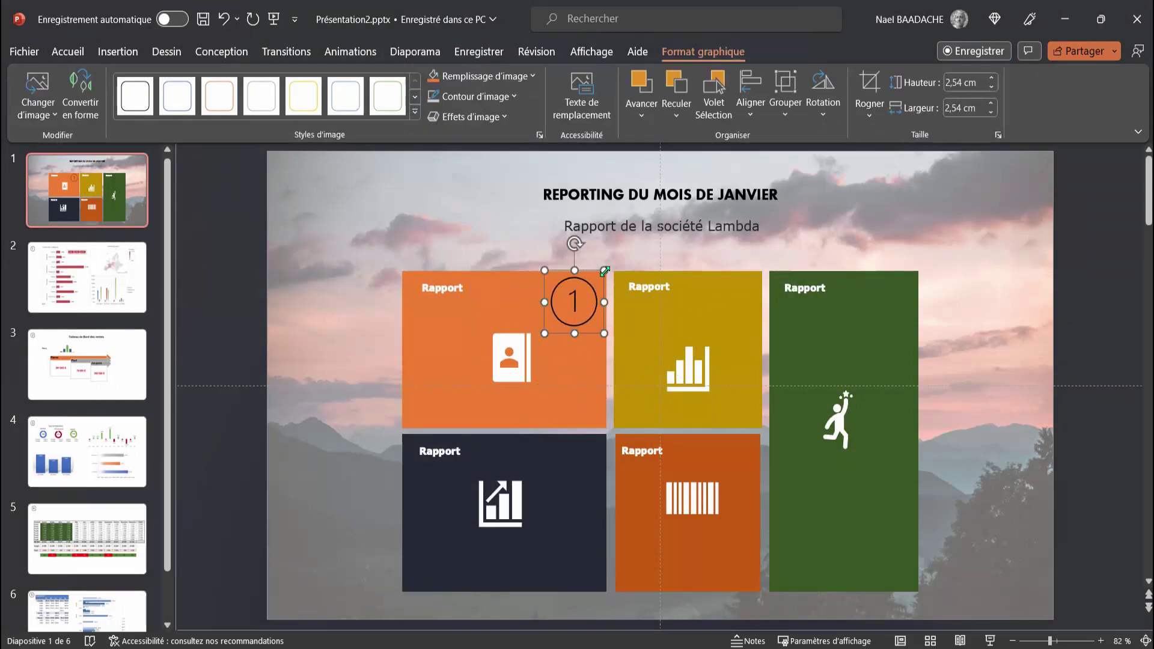
mouse_move(604, 269)
mouse_down()
mouse_move(582, 293)
mouse_move(592, 299)
mouse_up()
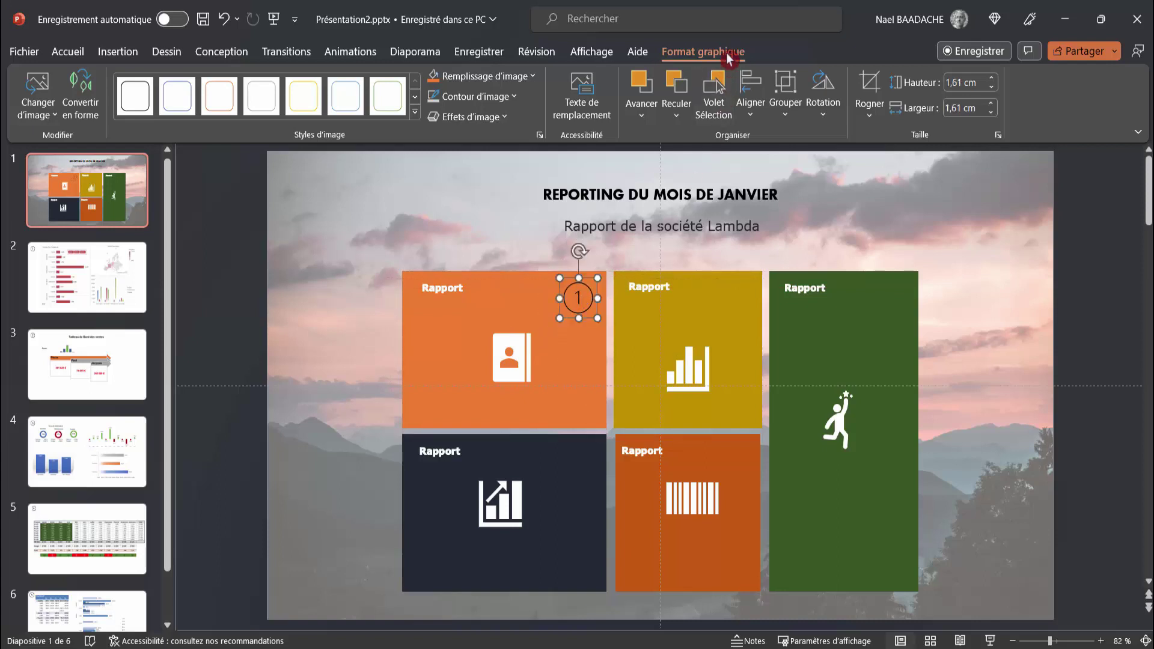
click(481, 76)
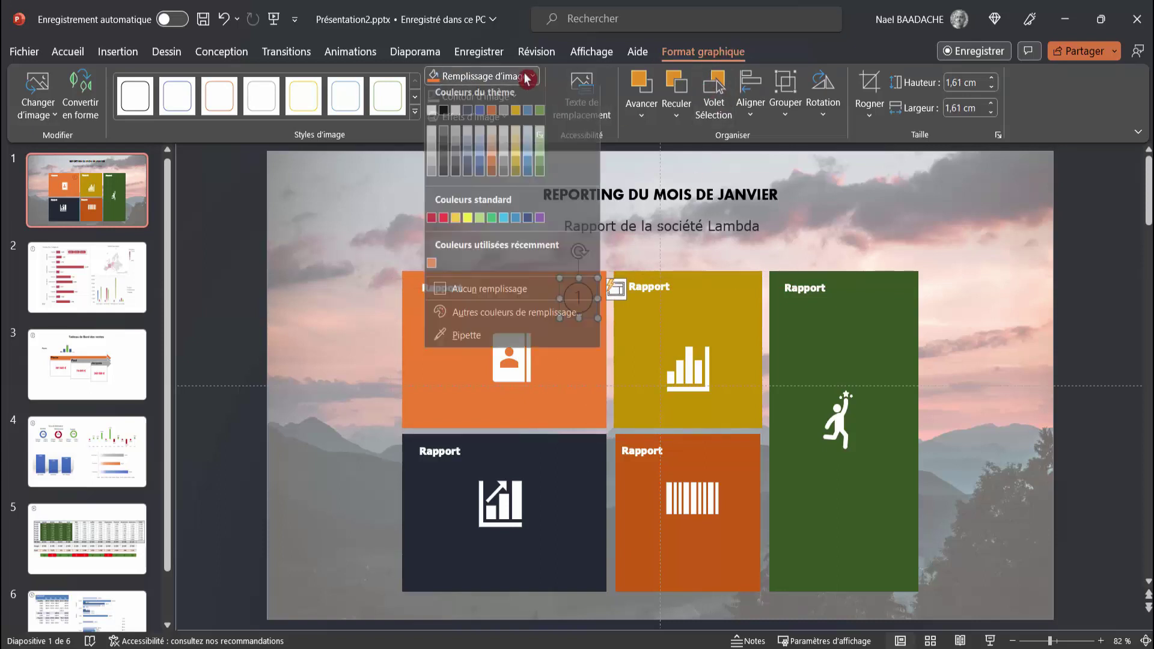
click(431, 117)
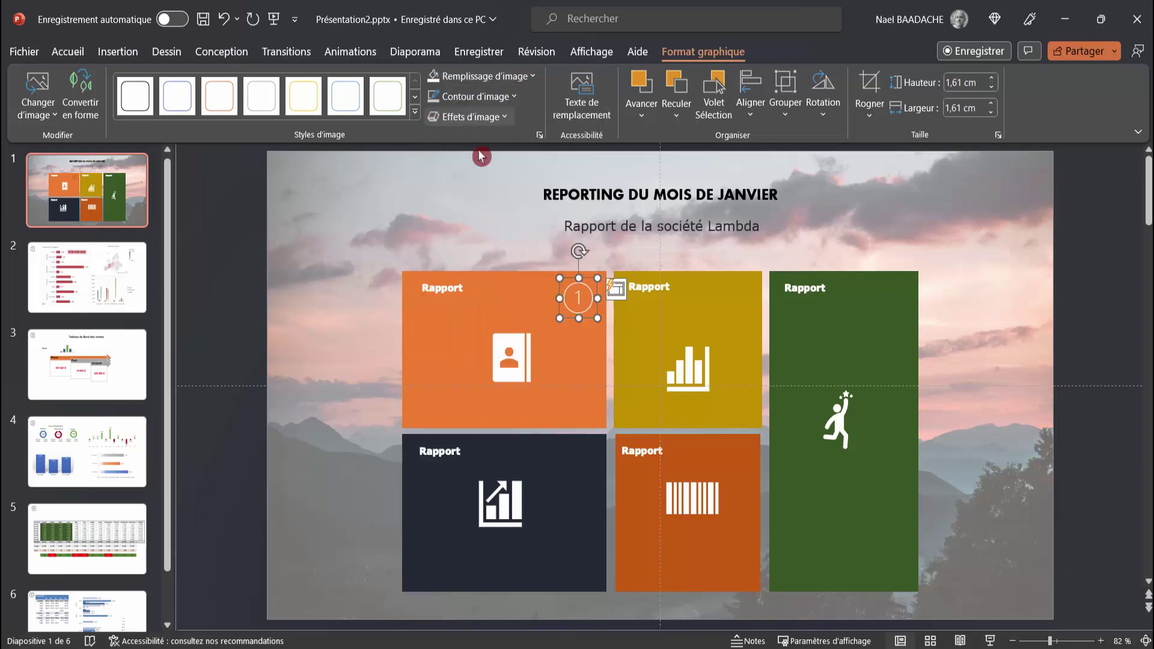
click(507, 97)
click(434, 139)
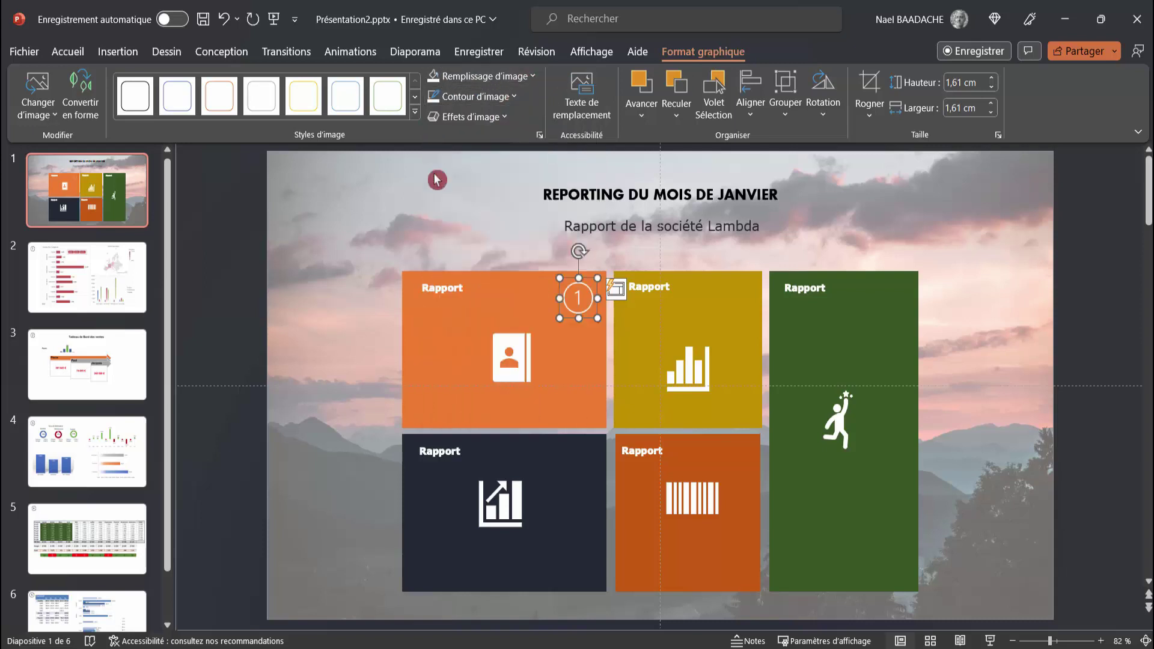
click(994, 306)
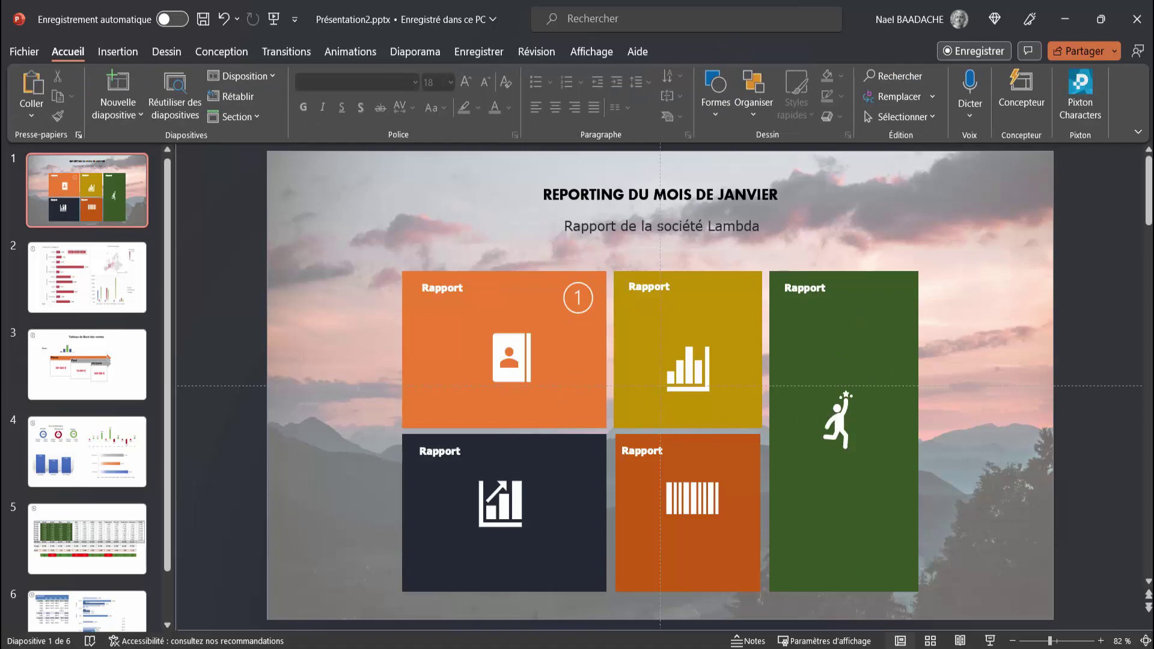
click(991, 640)
click(455, 326)
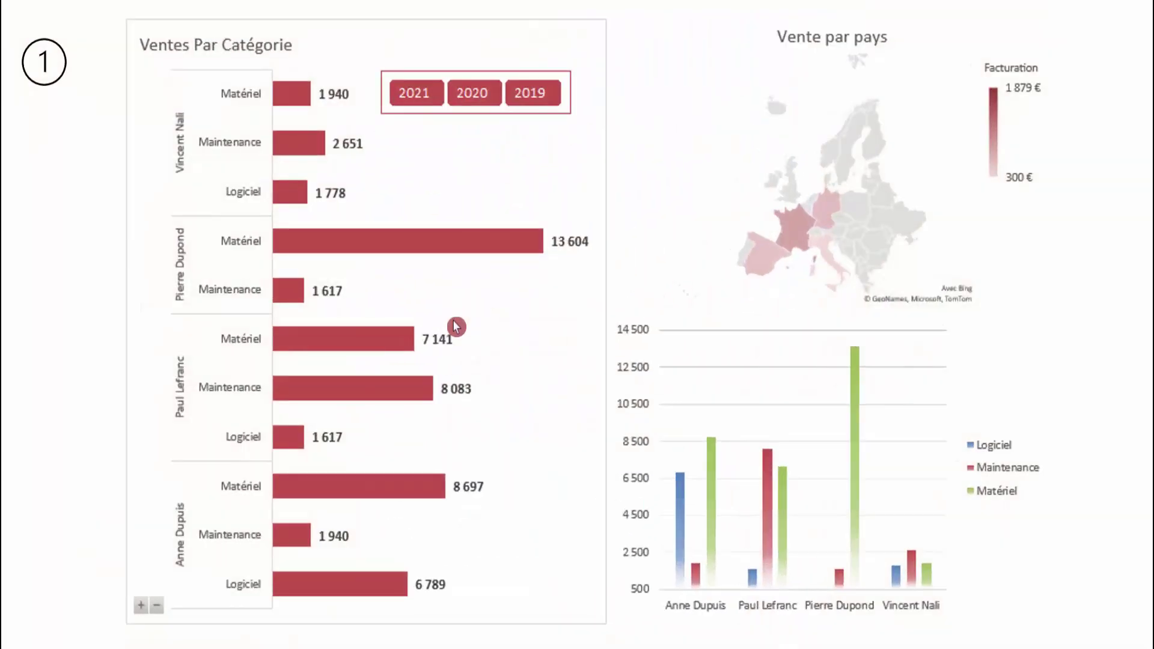
click(456, 327)
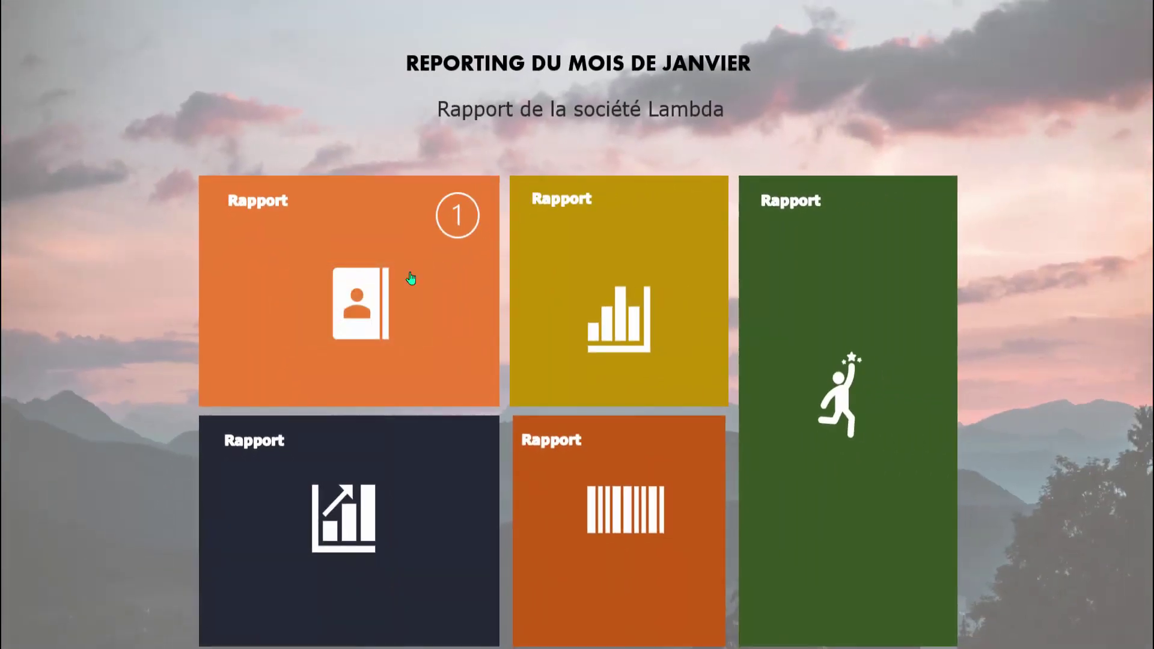
click(606, 324)
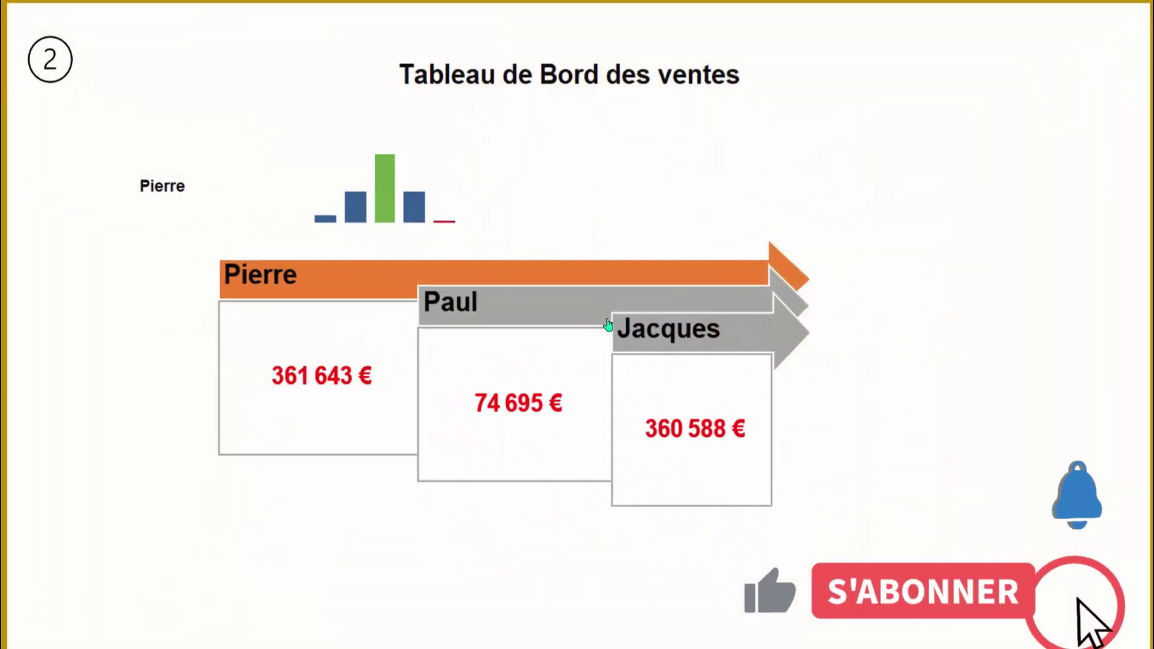
click(610, 325)
click(830, 394)
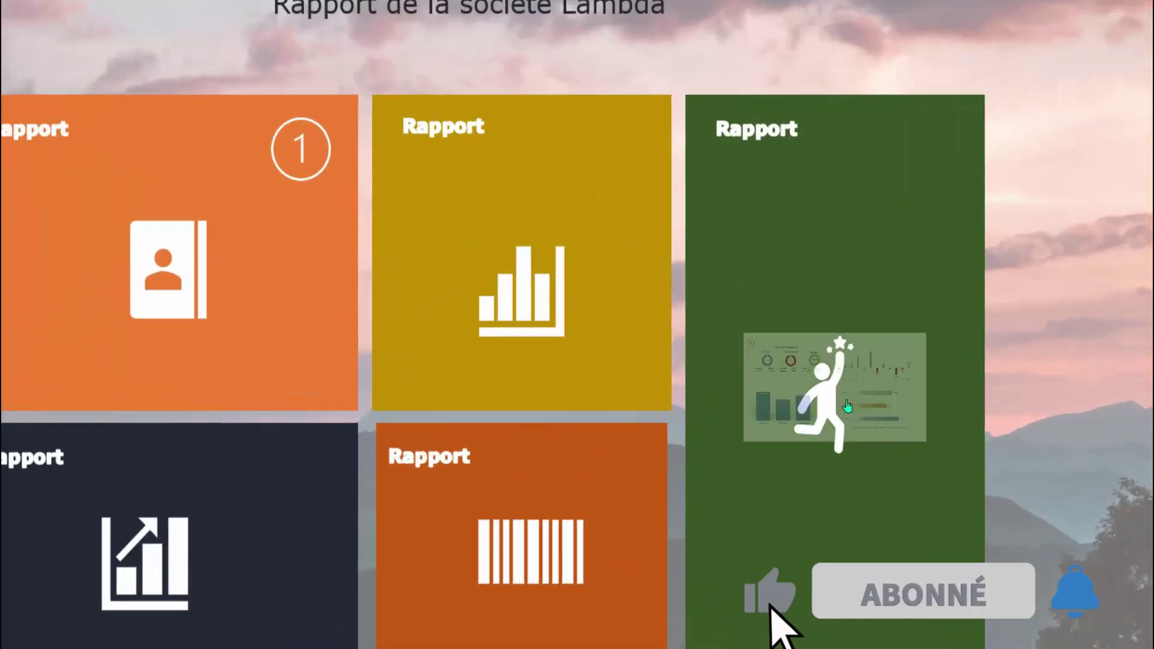
click(847, 403)
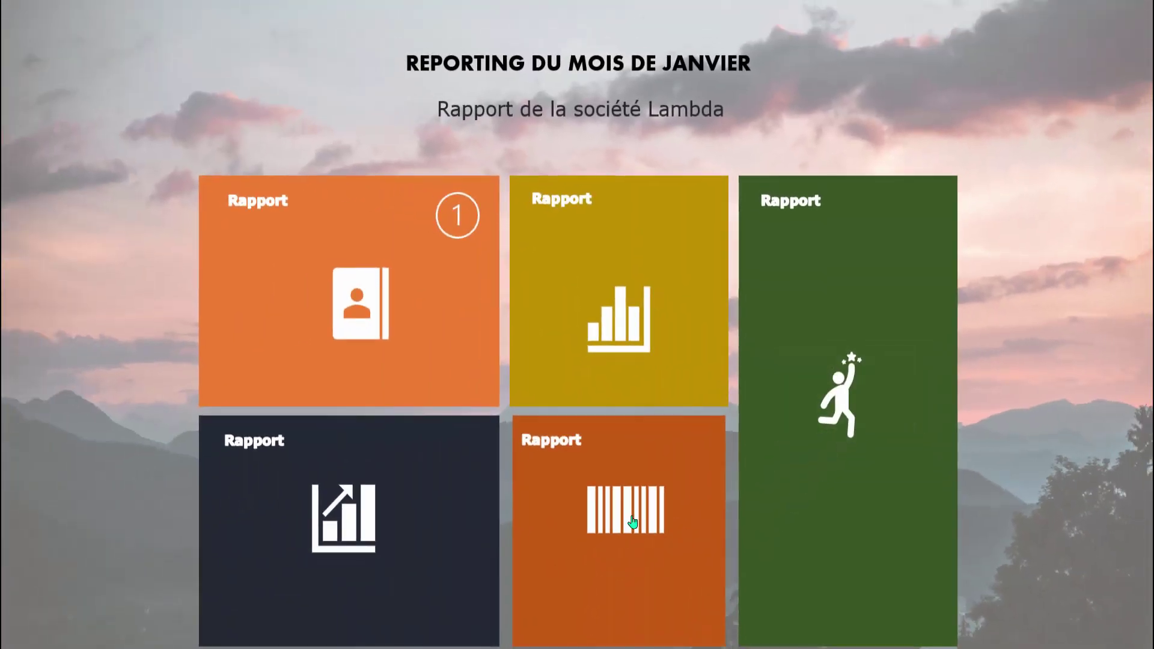
click(633, 522)
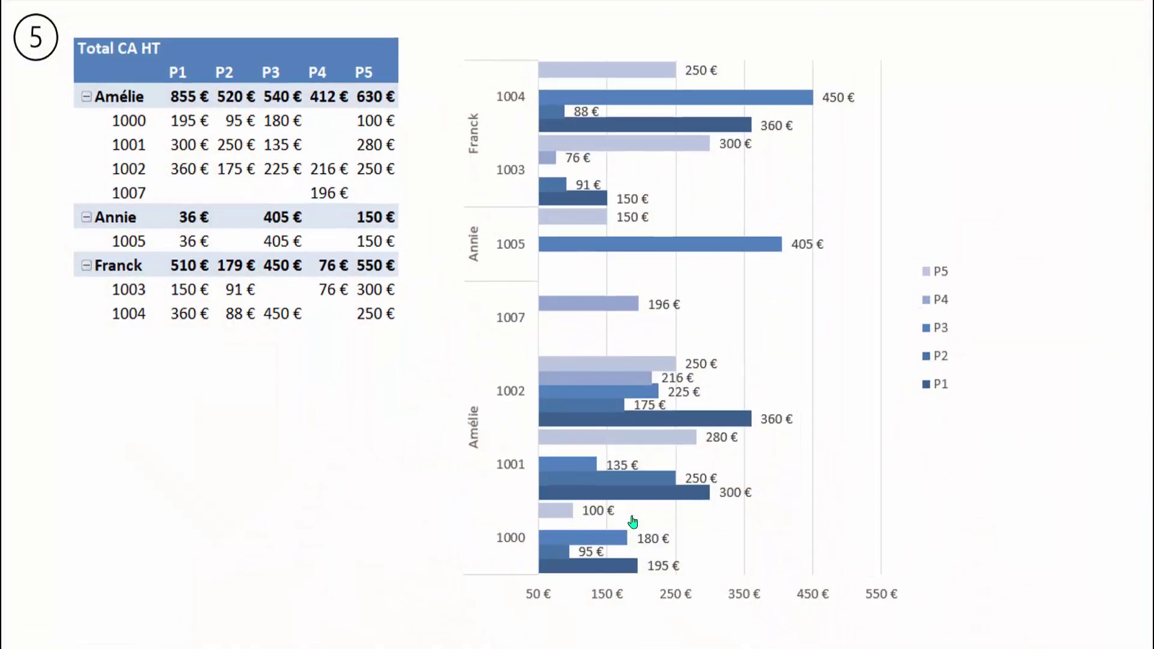
click(633, 522)
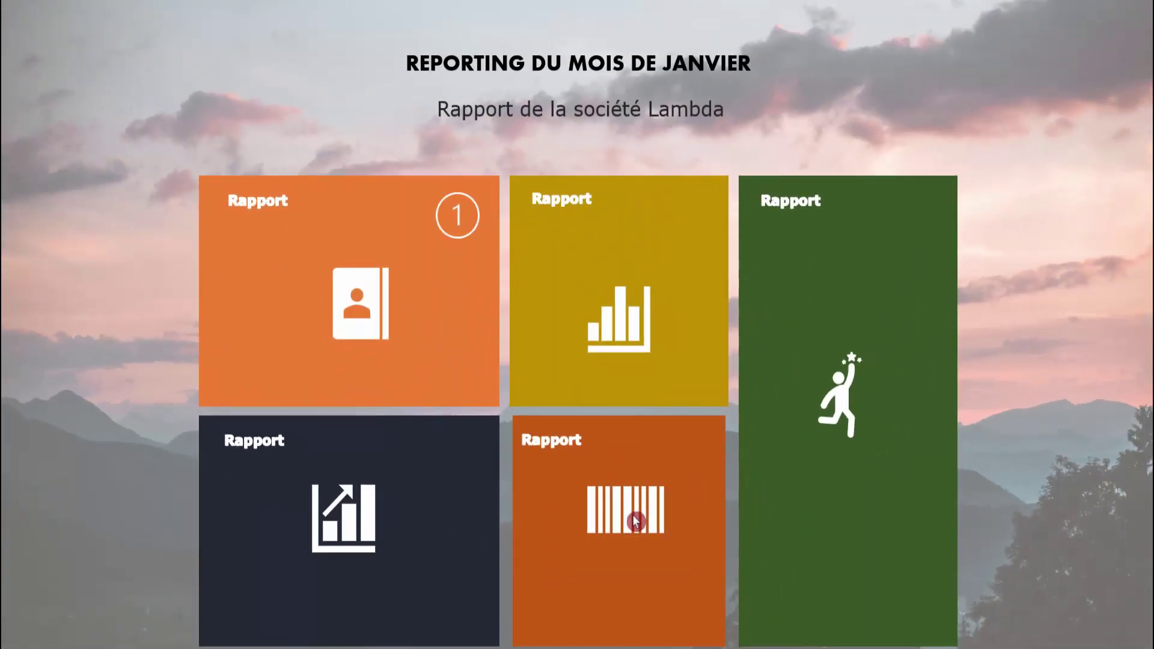
key(Escape)
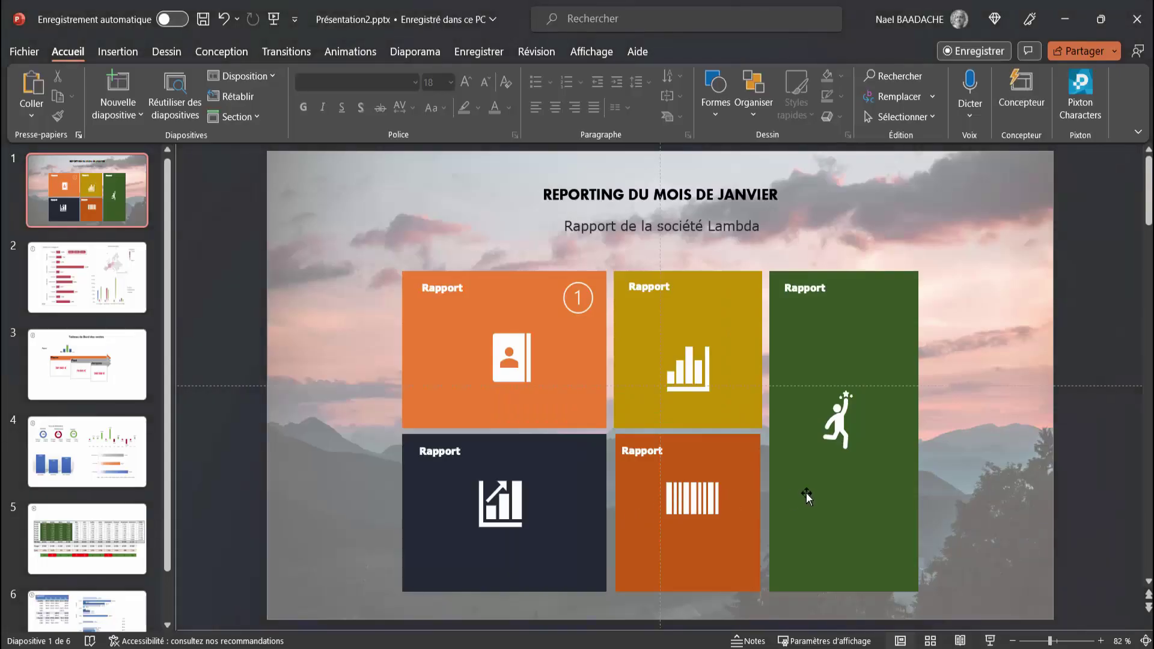